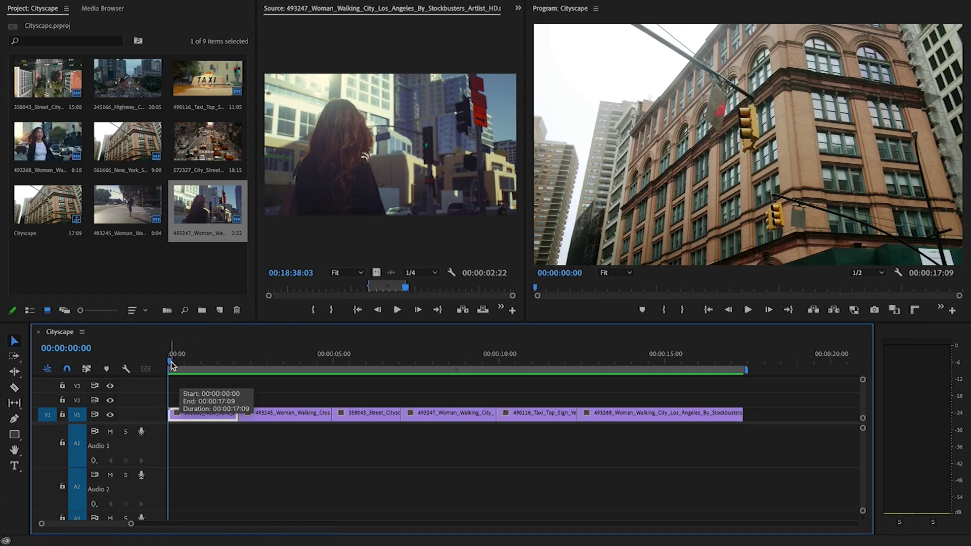
Search Storyblocks sound effects for 'city'
{"action": "left_click_drag", "start_coordinate": [171, 365], "coordinate": [76, 397]}
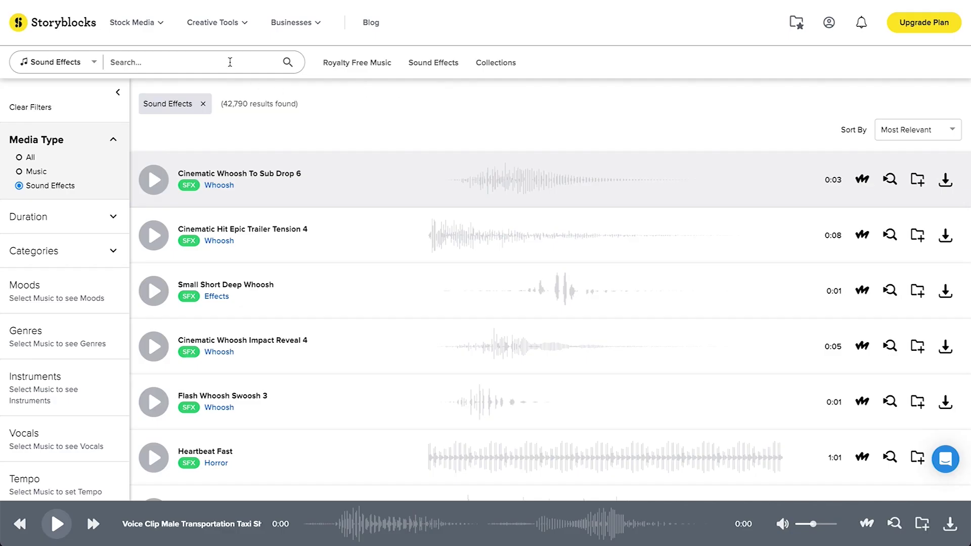
{"action": "type", "text": "city"}
{"action": "key", "text": "Return"}
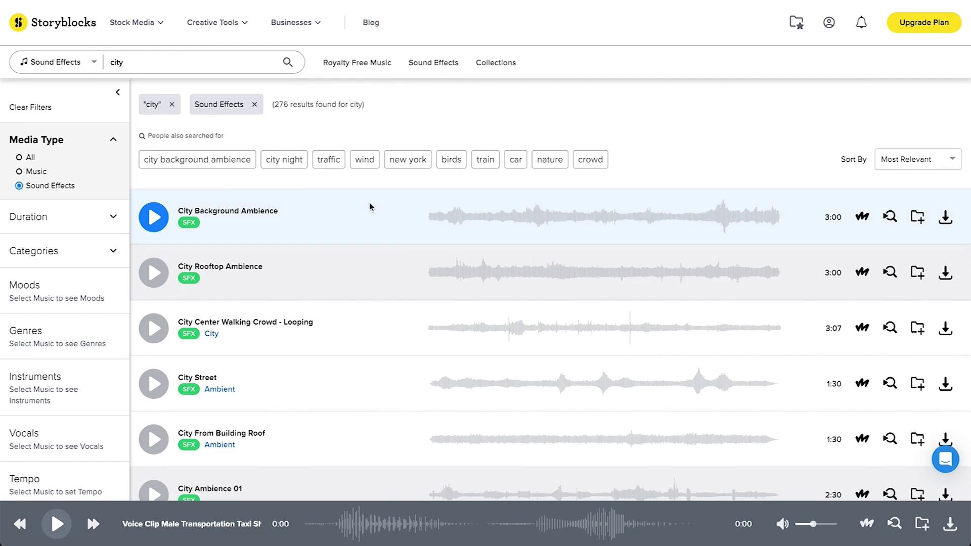
Preview the City Background Ambience, City Center Walking Crowd - Looping and City Street results
{"action": "left_click", "coordinate": [155, 221]}
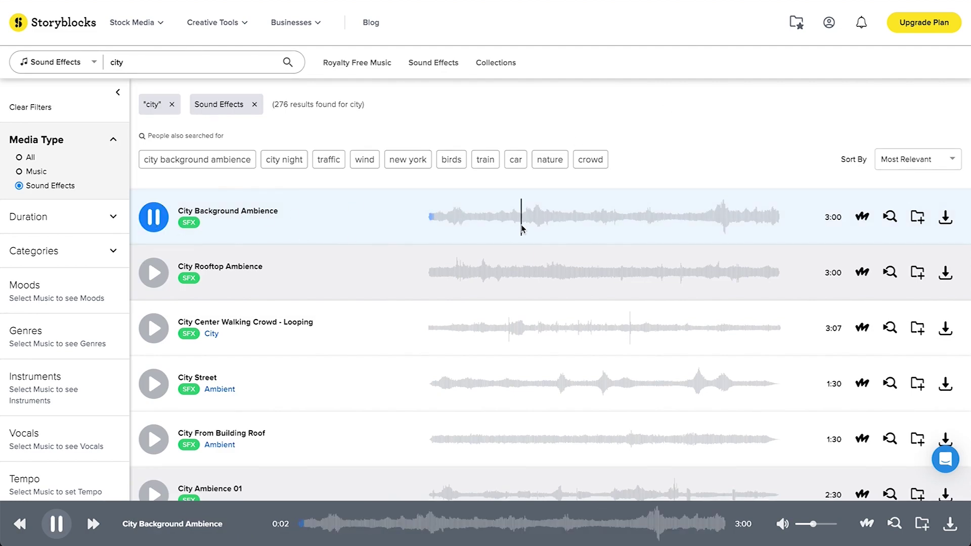
{"action": "left_click", "coordinate": [520, 228]}
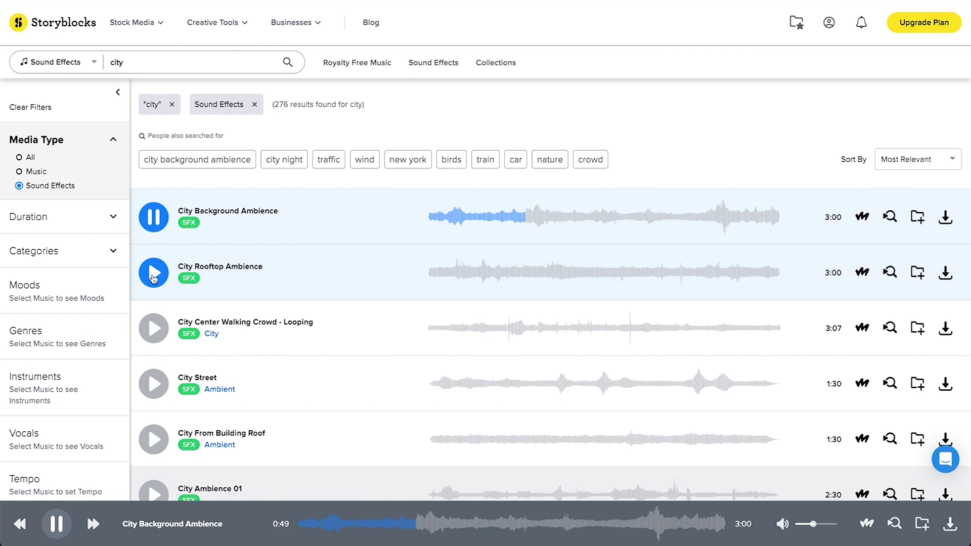
{"action": "left_click", "coordinate": [154, 328]}
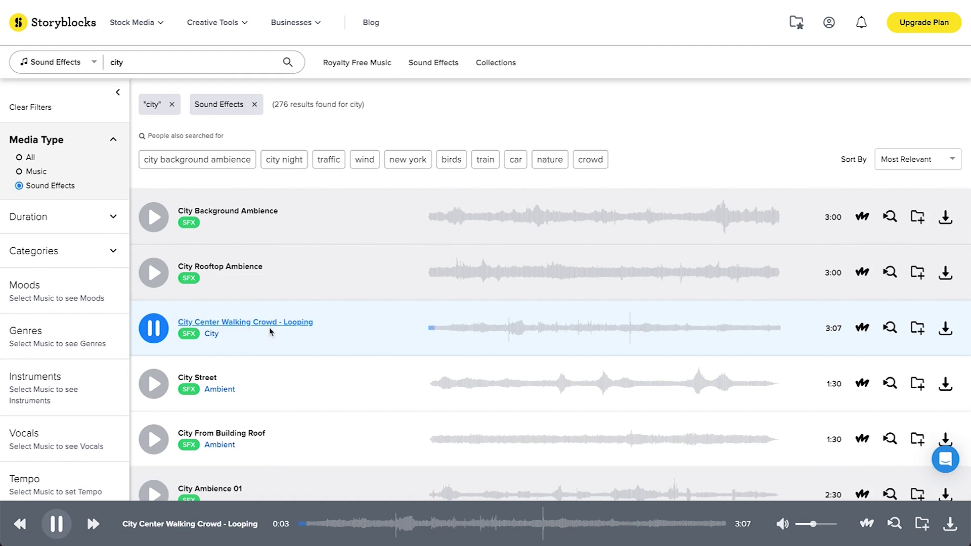
{"action": "left_click", "coordinate": [498, 327]}
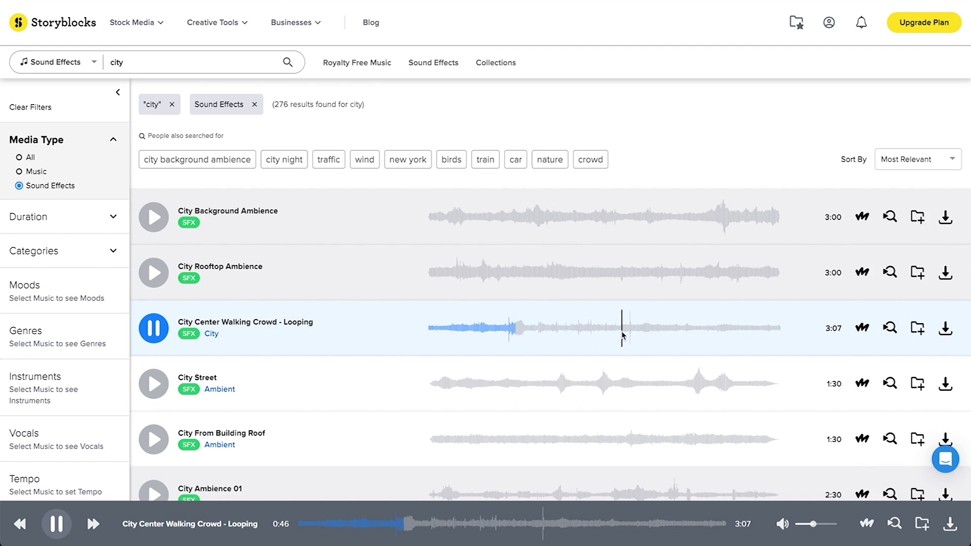
{"action": "left_click", "coordinate": [153, 383]}
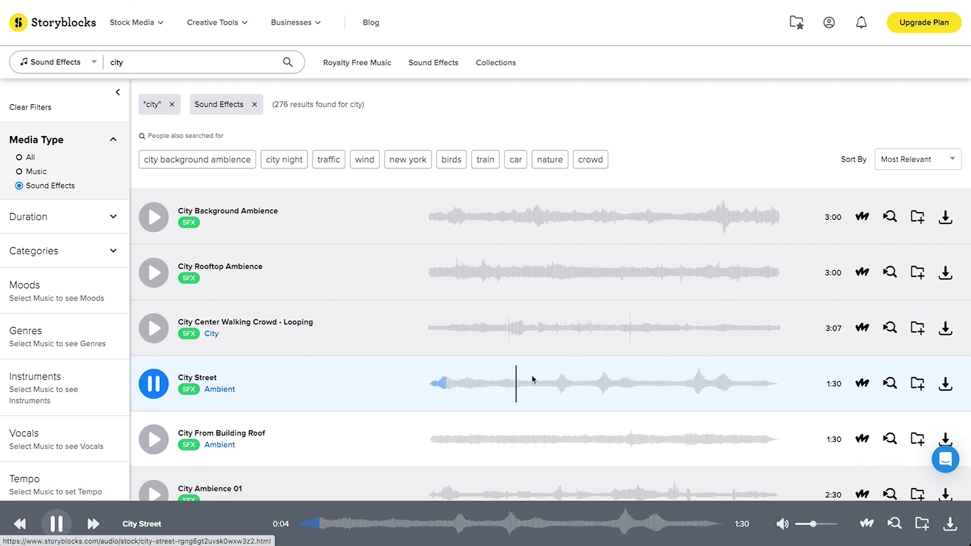
{"action": "left_click", "coordinate": [551, 388]}
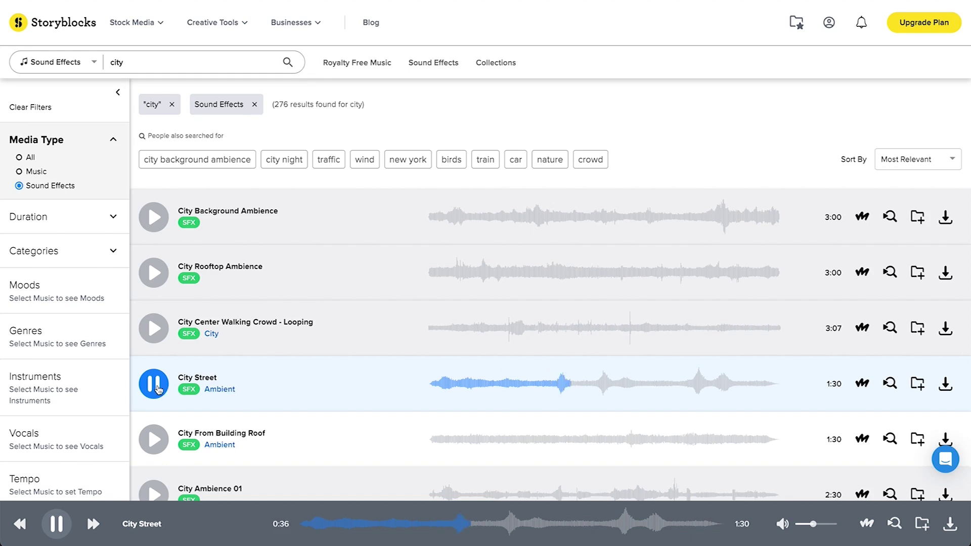
{"action": "left_click", "coordinate": [159, 389]}
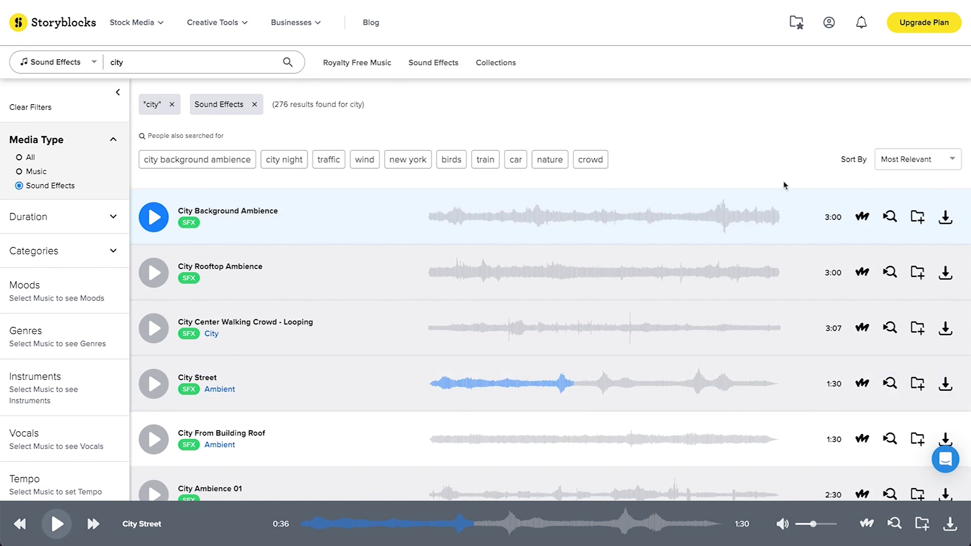
Download City Background Ambience and City Center Walking Crowd - Looping as MP3s
{"action": "left_click", "coordinate": [944, 218]}
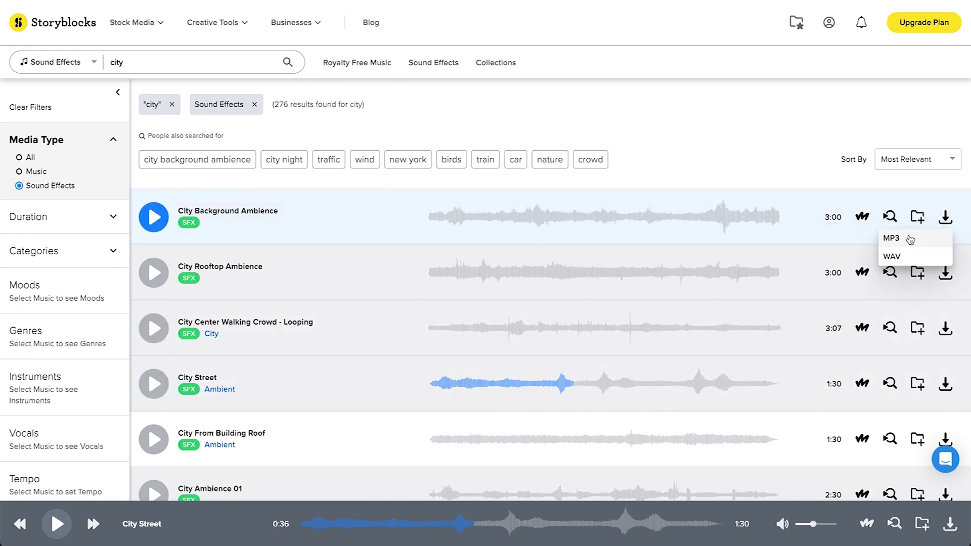
{"action": "left_click", "coordinate": [907, 239]}
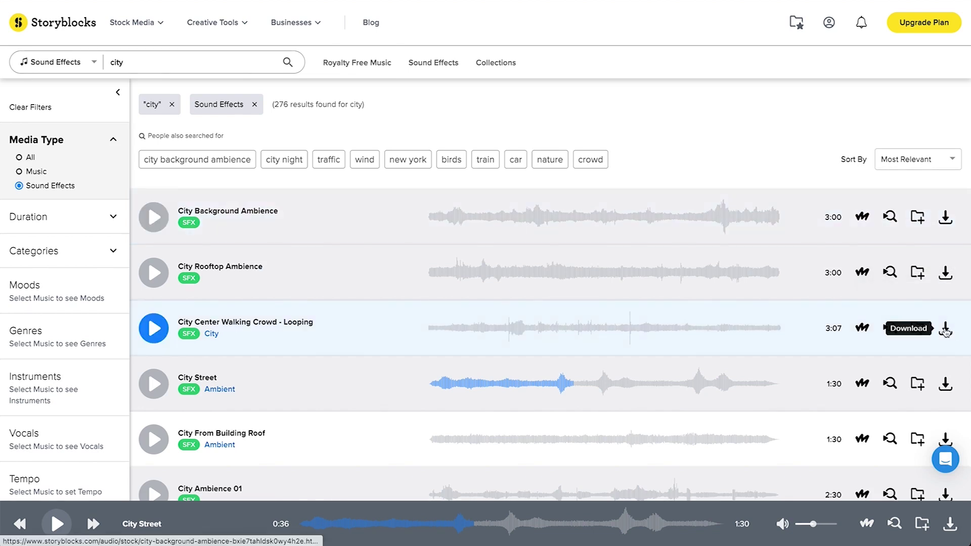
{"action": "left_click", "coordinate": [945, 329]}
{"action": "left_click", "coordinate": [905, 349]}
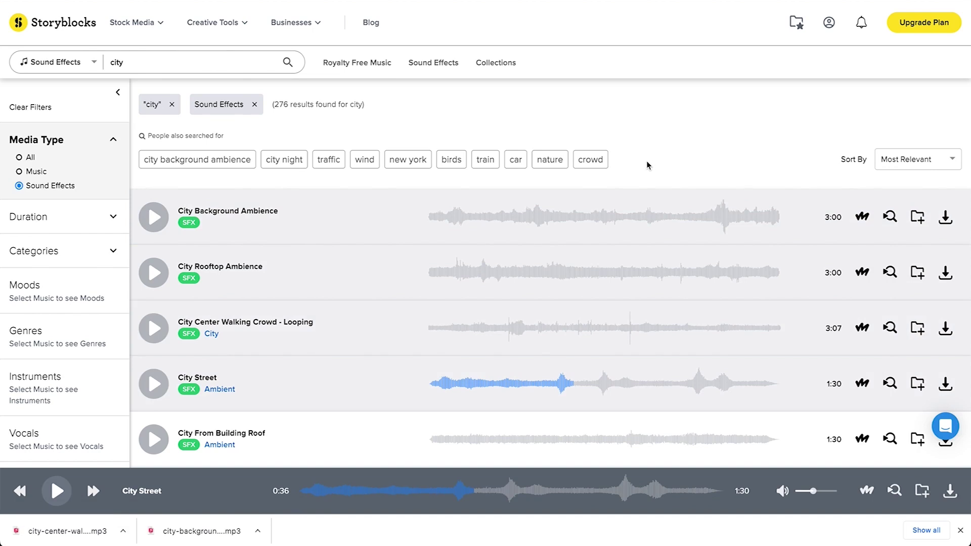
Back in Premiere, scrub through the building, walking feet and woman walking clips
{"action": "left_click", "coordinate": [414, 519]}
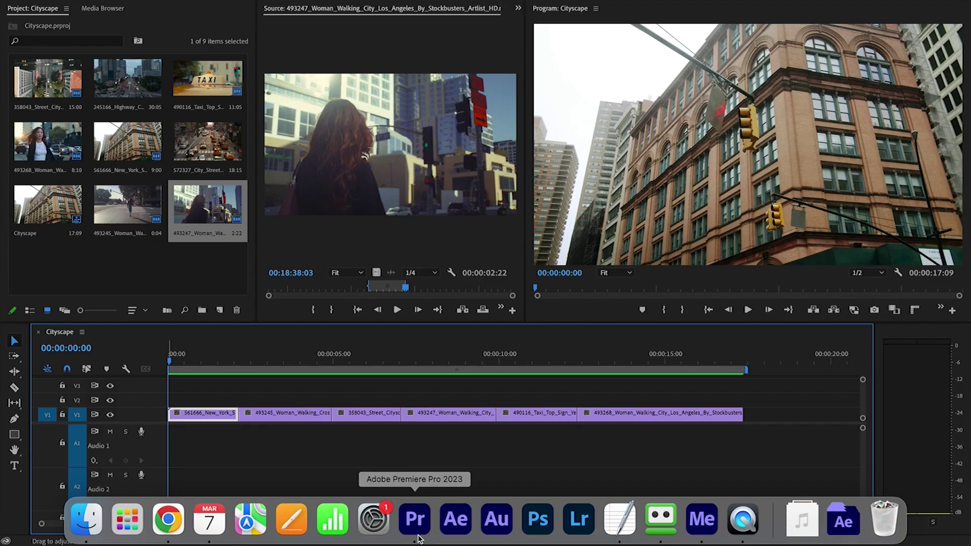
{"action": "left_click", "coordinate": [180, 358]}
{"action": "left_click_drag", "start_coordinate": [184, 359], "coordinate": [617, 361]}
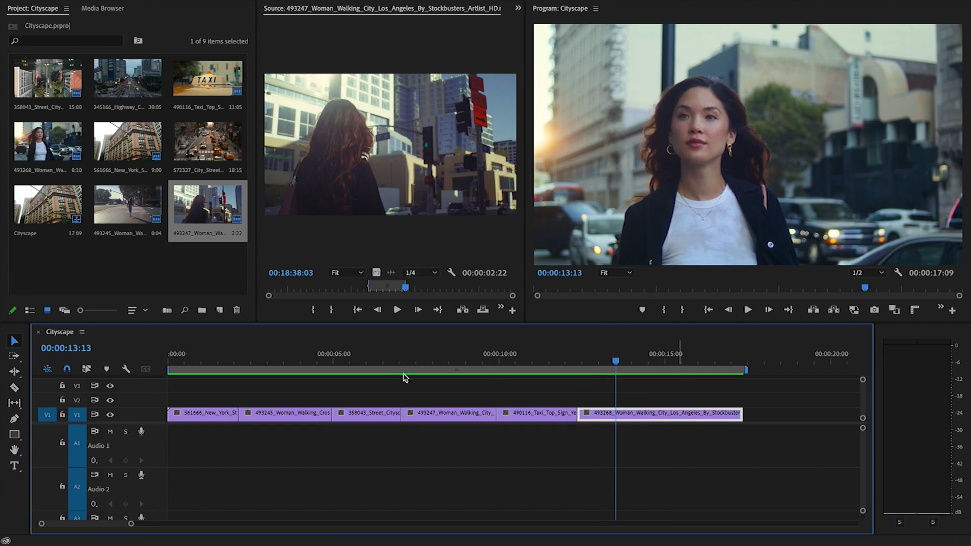
{"action": "left_click", "coordinate": [261, 360]}
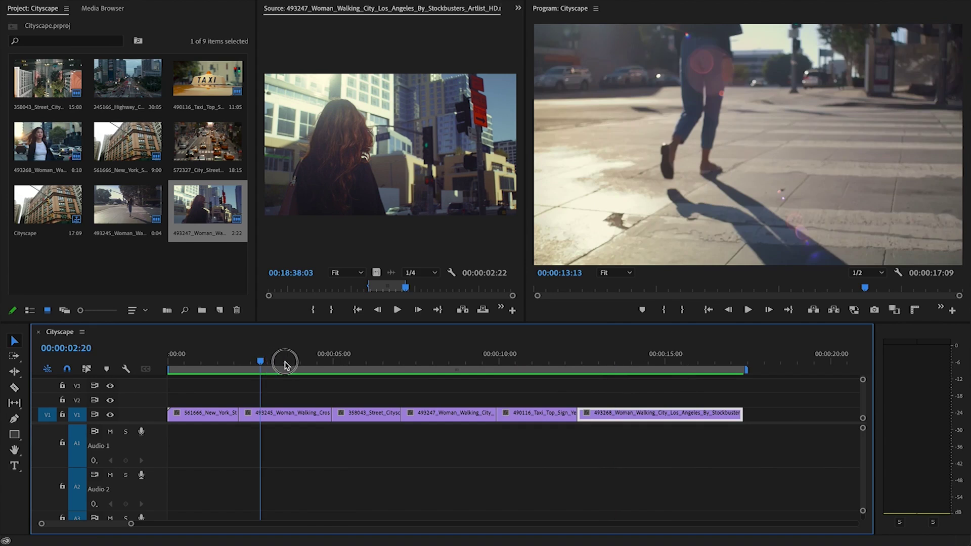
{"action": "left_click", "coordinate": [285, 362]}
{"action": "left_click_drag", "start_coordinate": [286, 364], "coordinate": [347, 363]}
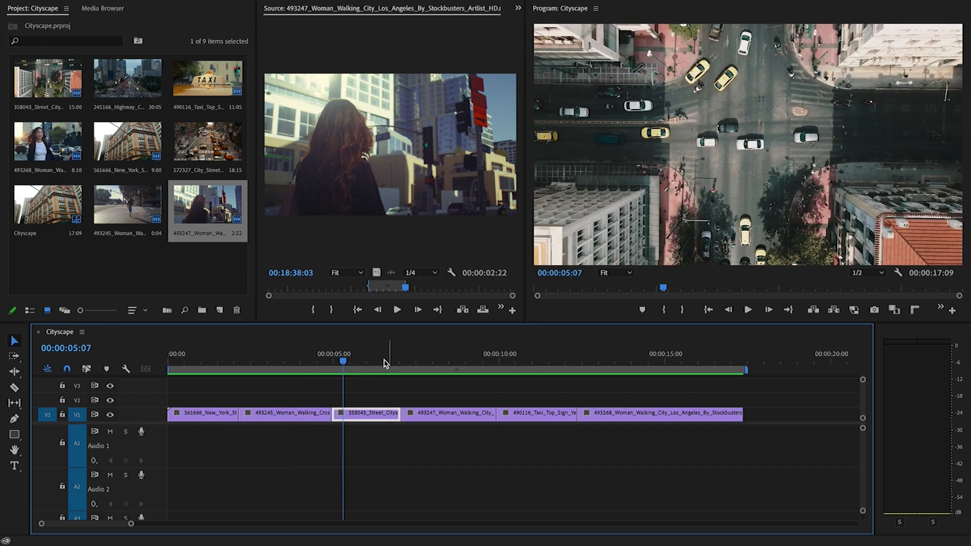
{"action": "left_click", "coordinate": [411, 362]}
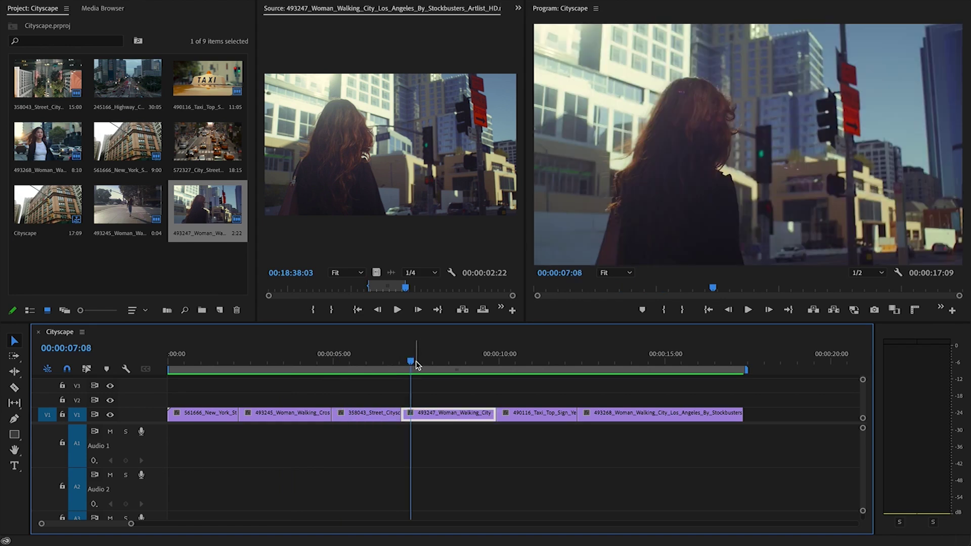
{"action": "left_click_drag", "start_coordinate": [415, 362], "coordinate": [520, 363]}
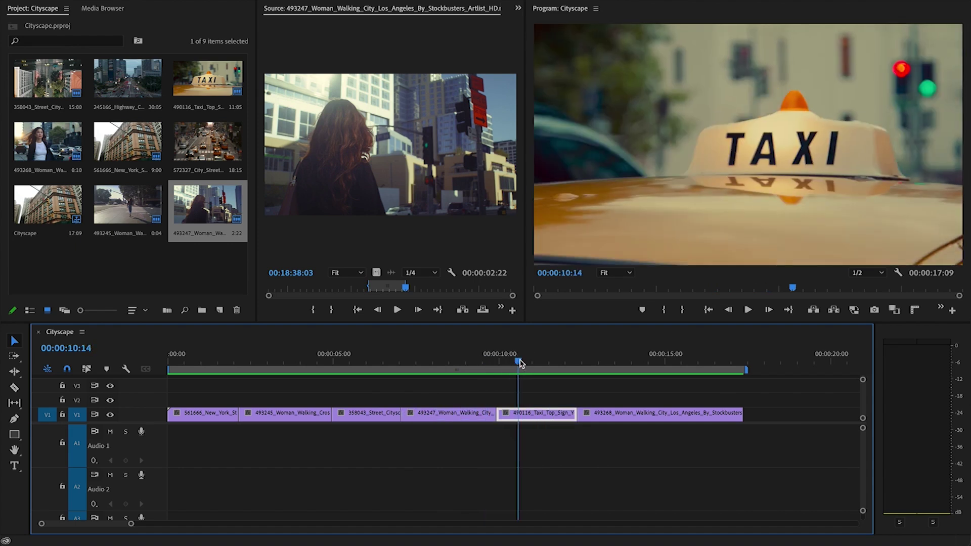
Scrub the taxi and final walking clips, then import both city MP3s into the project
{"action": "left_click", "coordinate": [582, 359]}
{"action": "left_click_drag", "start_coordinate": [582, 360], "coordinate": [712, 350]}
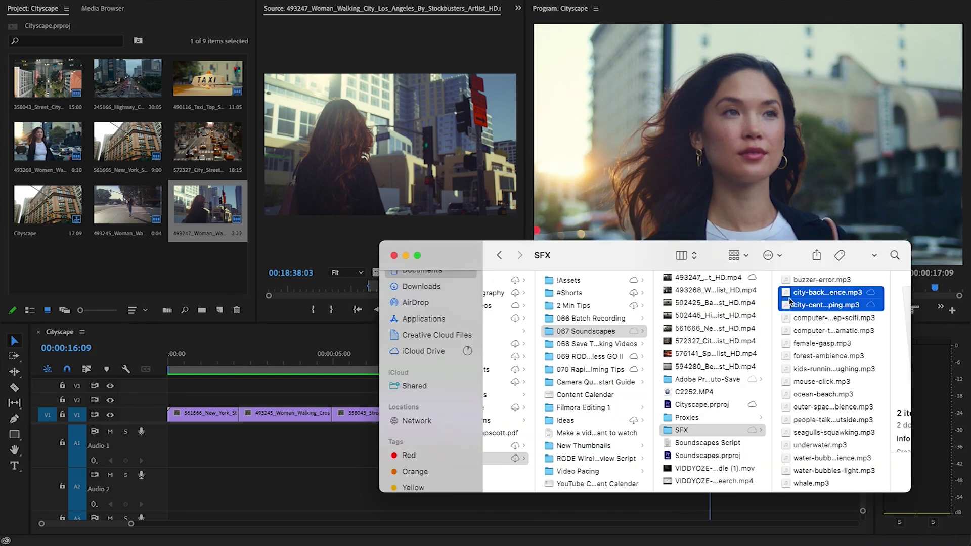
{"action": "left_click_drag", "start_coordinate": [790, 301], "coordinate": [200, 272]}
Load city-background-ambience.mp3 in the Source monitor and place its audio on Audio 1
{"action": "left_click", "coordinate": [200, 272]}
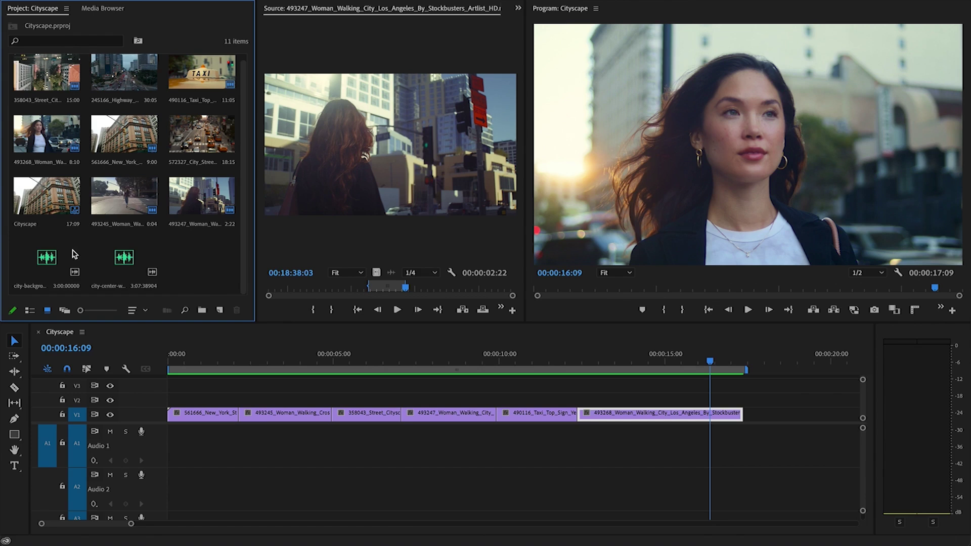
{"action": "double_click", "coordinate": [53, 260]}
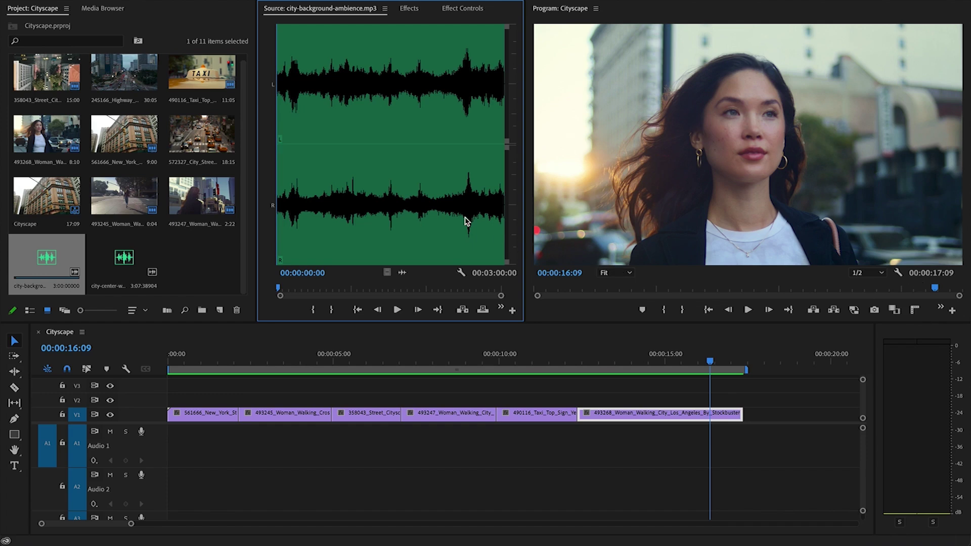
{"action": "left_click_drag", "start_coordinate": [403, 272], "coordinate": [175, 462]}
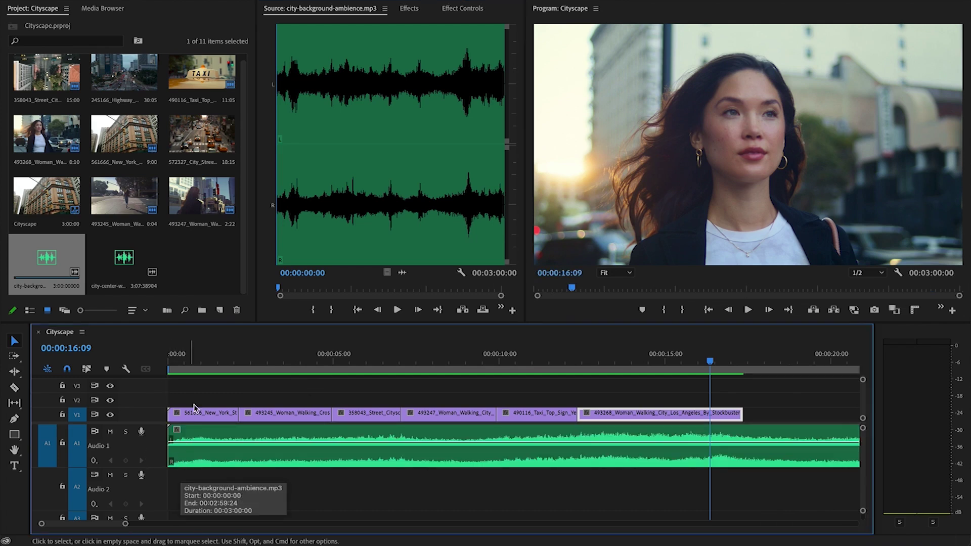
Play the sequence from the start with the ambience, then zoom out the timeline
{"action": "left_click", "coordinate": [185, 354]}
{"action": "key", "text": "Home"}
{"action": "key", "text": "space"}
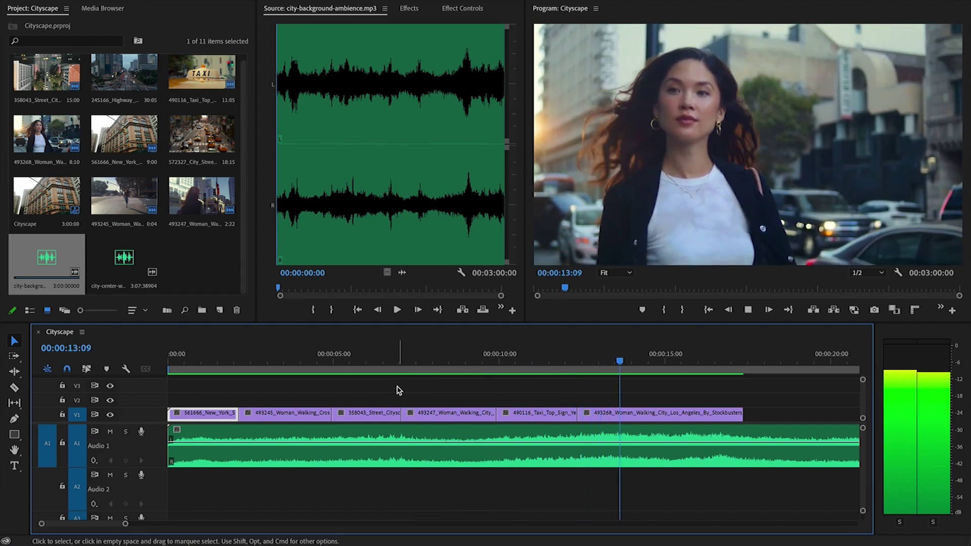
{"action": "key", "text": "space"}
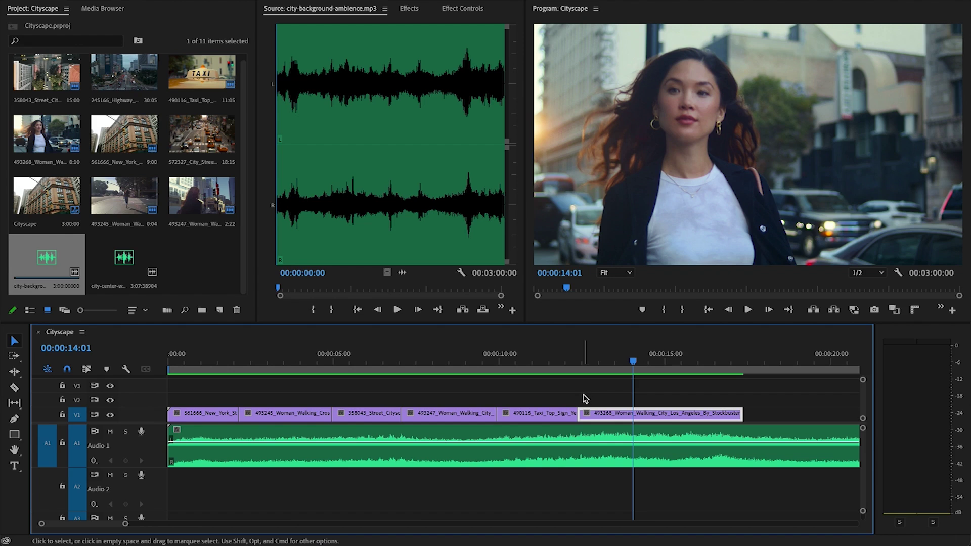
{"action": "key", "text": "minus"}
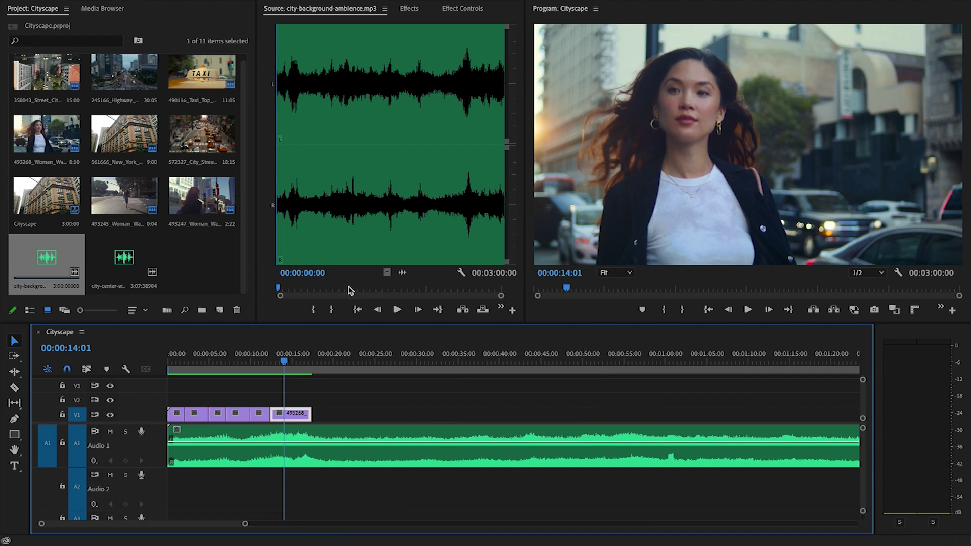
Preview the ambience source around 0:31 and 1:17, then mark its In point
{"action": "left_click", "coordinate": [317, 289]}
{"action": "key", "text": "space"}
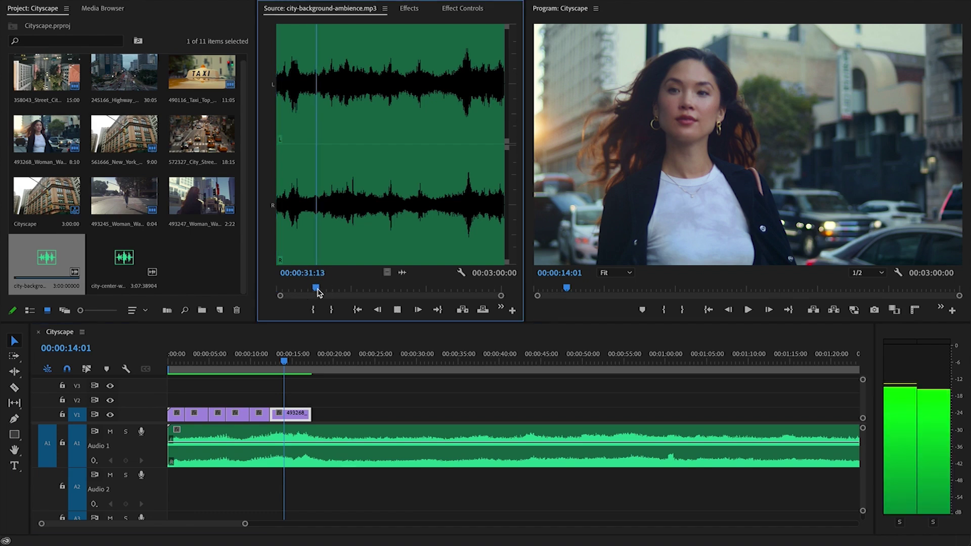
{"action": "left_click", "coordinate": [373, 288]}
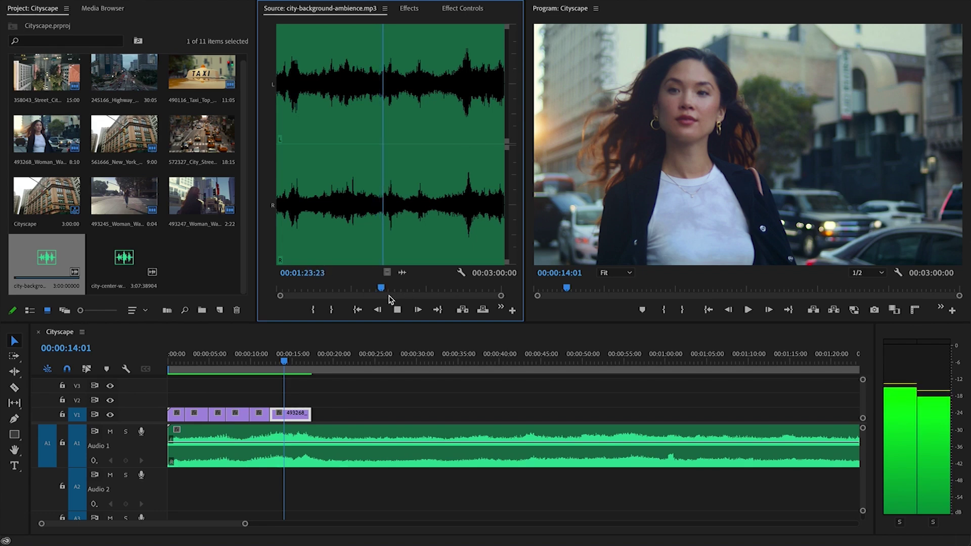
{"action": "key", "text": "space"}
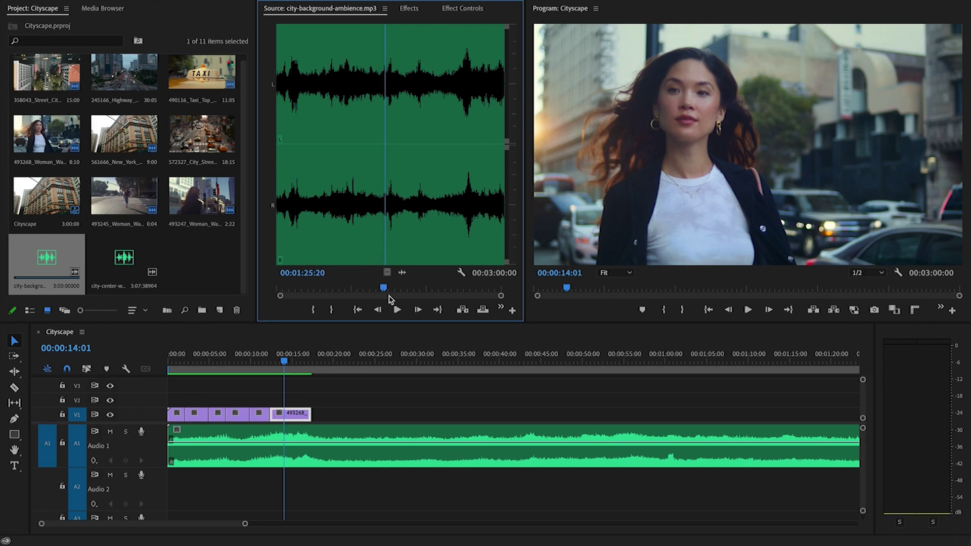
{"action": "key", "text": "i"}
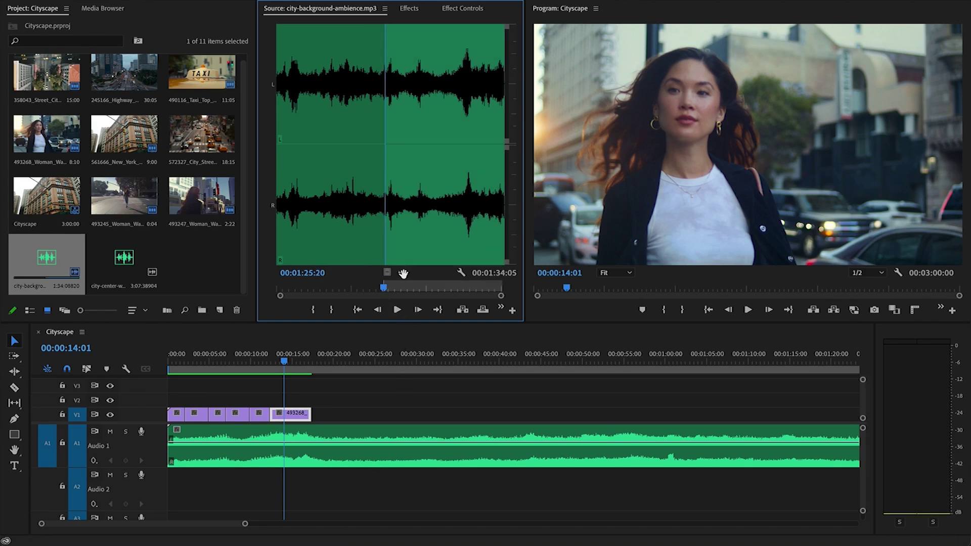
Place the ambience audio on A1 under the video clips and play the sequence
{"action": "left_click_drag", "start_coordinate": [403, 275], "coordinate": [164, 455]}
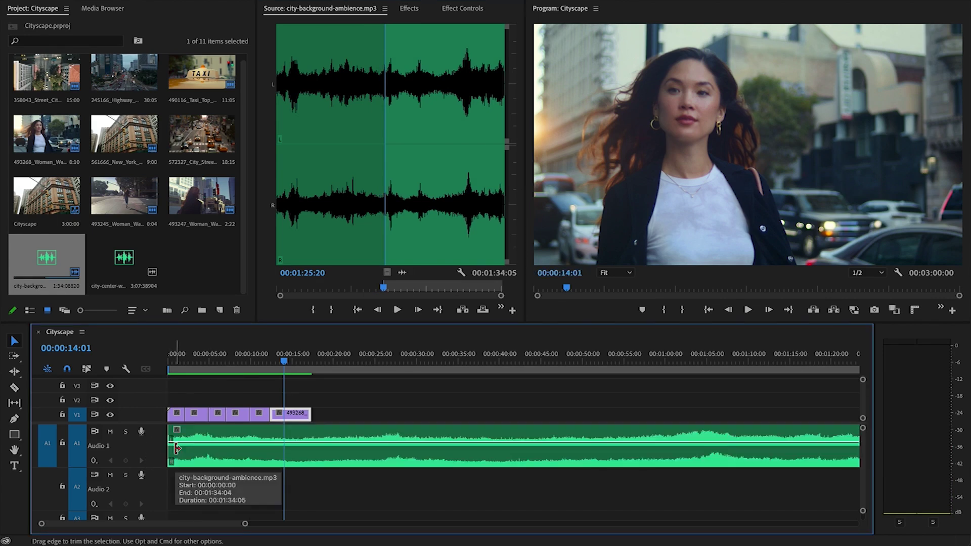
{"action": "left_click", "coordinate": [172, 364]}
{"action": "key", "text": "space"}
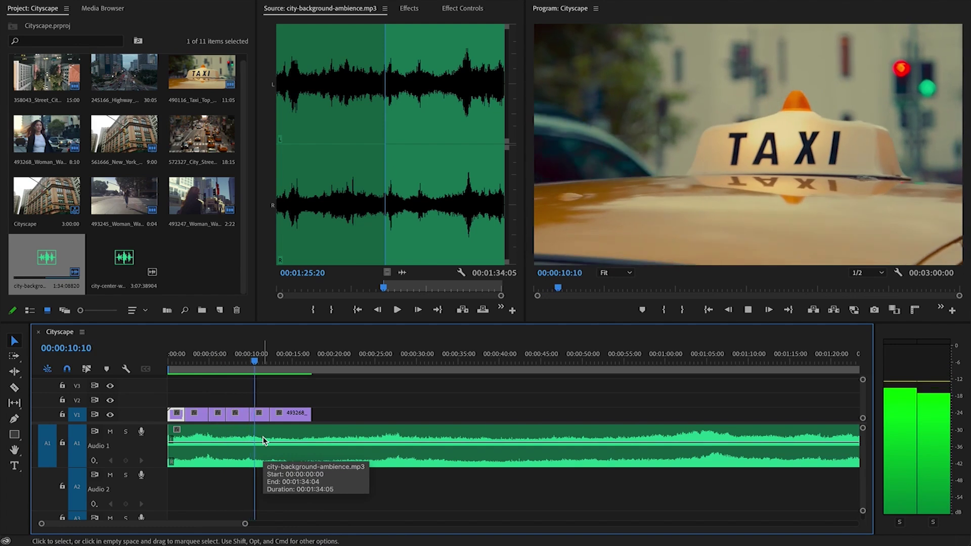
{"action": "key", "text": "space"}
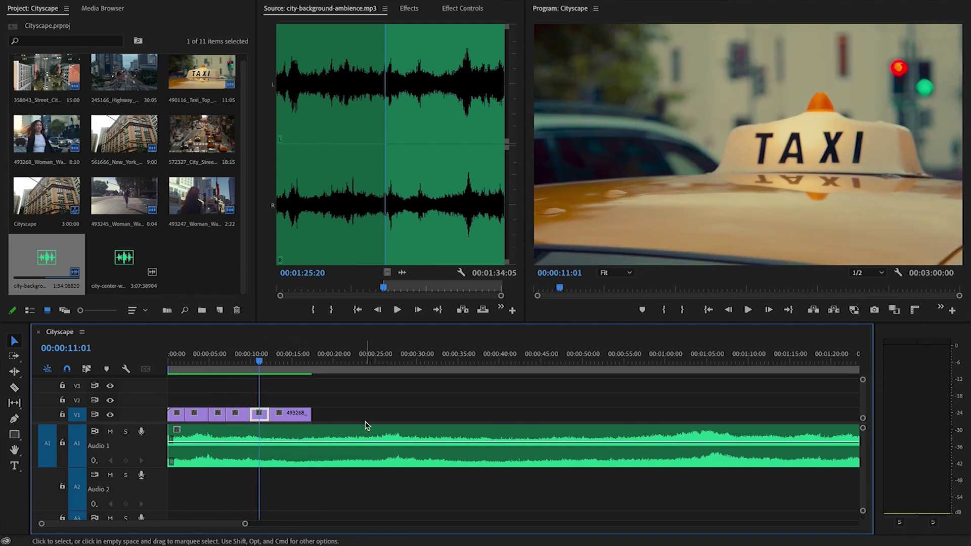
{"action": "mouse_move", "coordinate": [366, 429]}
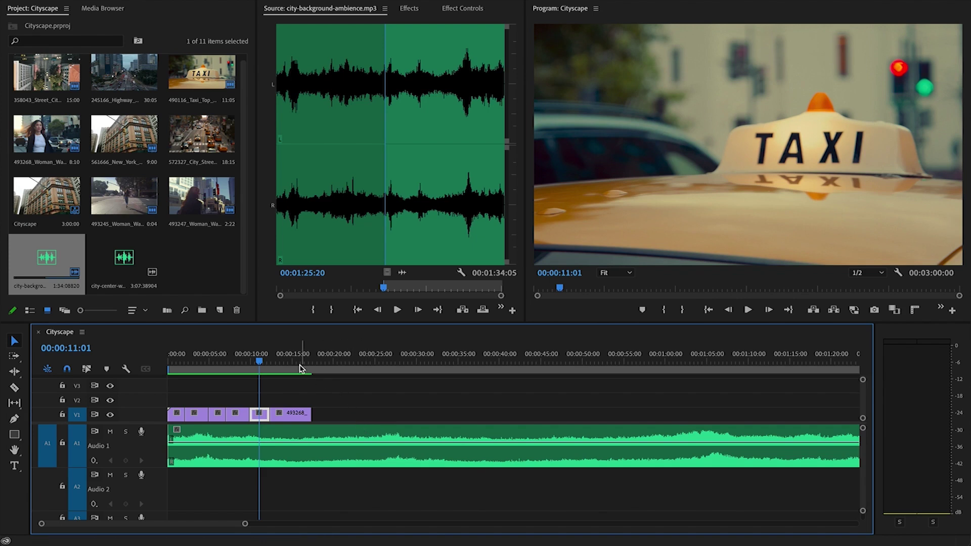
Cut the ambience at 00:00:17:09, delete the tail, and fit the sequence
{"action": "left_click_drag", "start_coordinate": [299, 360], "coordinate": [312, 360]}
{"action": "left_click", "coordinate": [348, 457]}
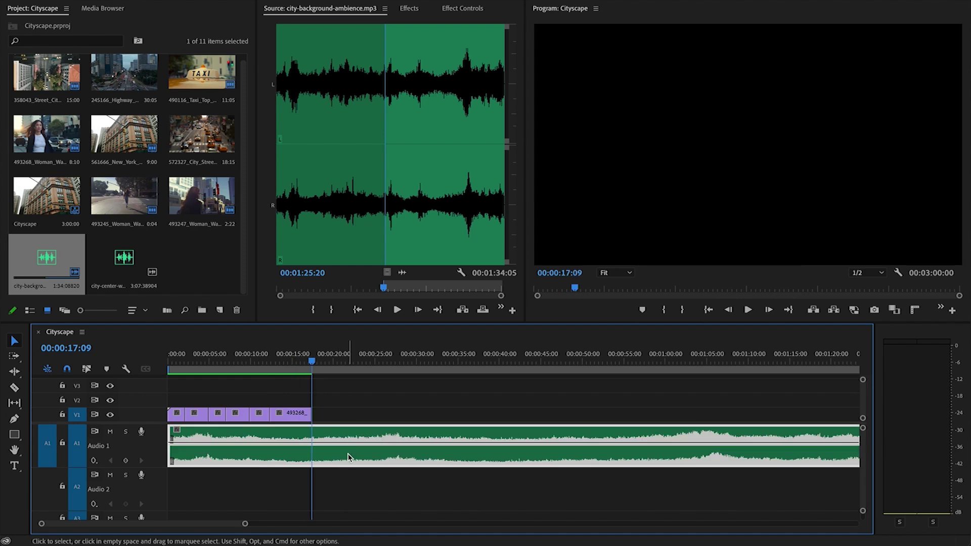
{"action": "key", "text": "super+k"}
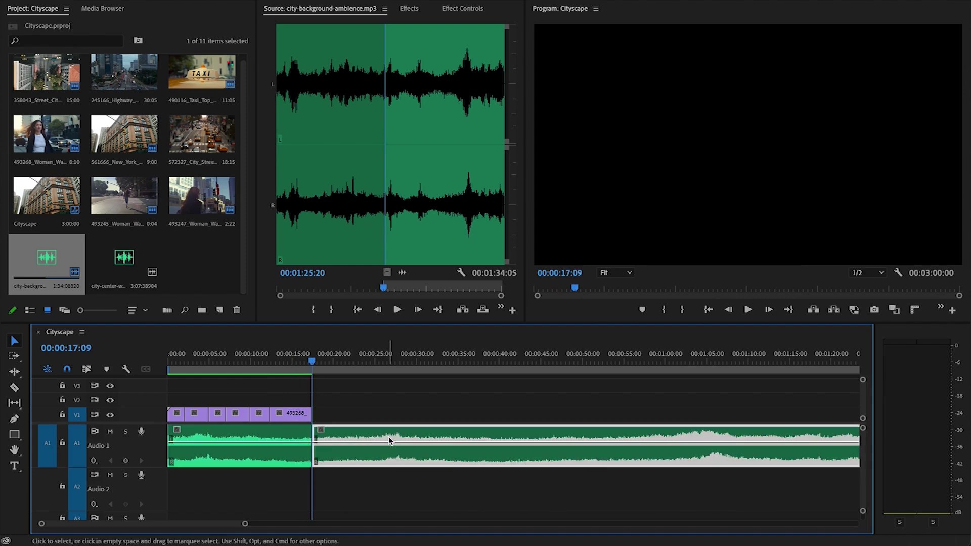
{"action": "key", "text": "Delete"}
{"action": "key", "text": "backslash"}
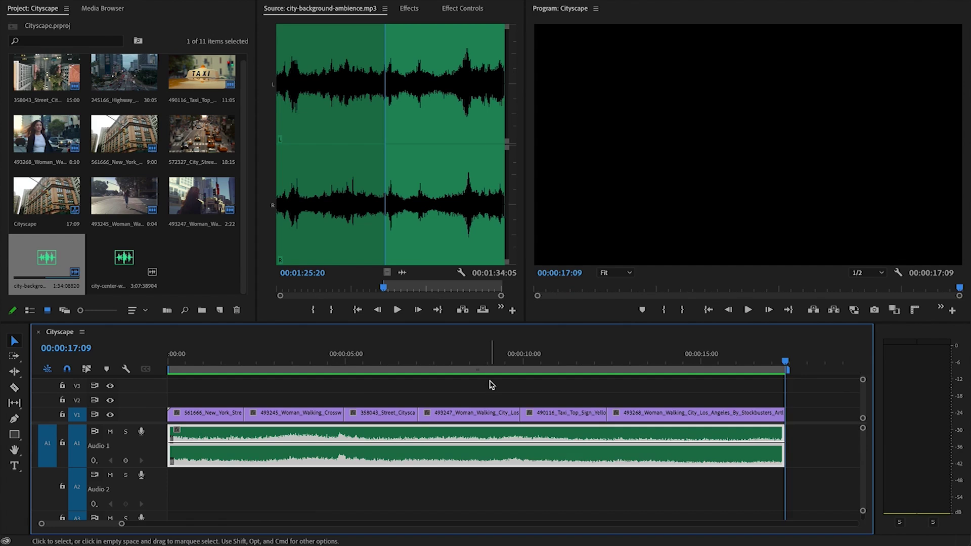
Lower the ambience gain by -18 dB
{"action": "key", "text": "g"}
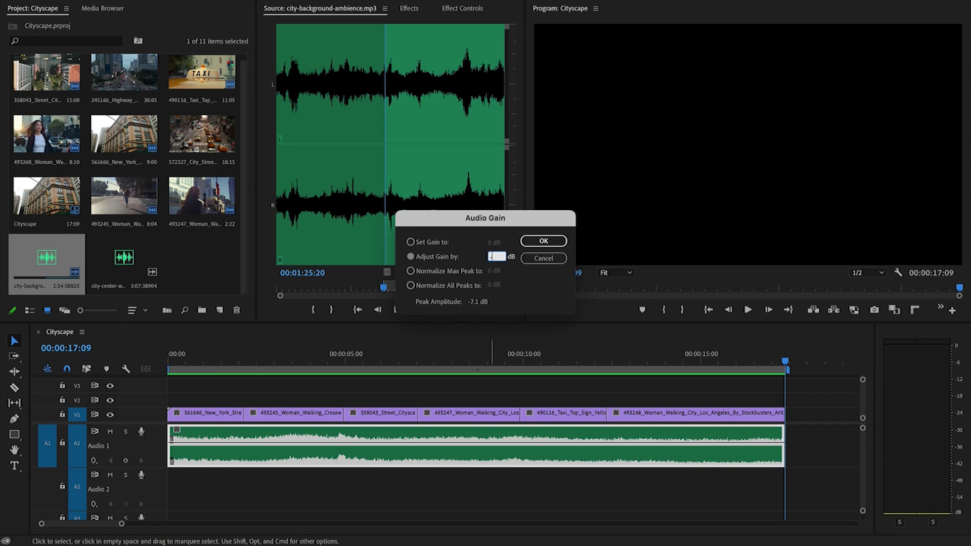
{"action": "key", "text": "Return"}
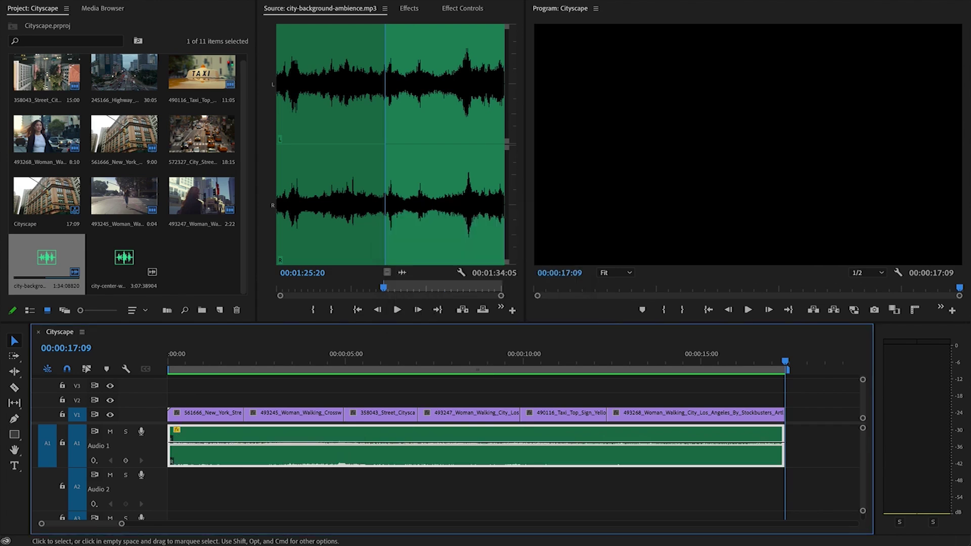
{"action": "left_click", "coordinate": [169, 360]}
Check the quieter ambience, then preview city-center-walking-crowd-looping.mp3 in the Source monitor
{"action": "key", "text": "space"}
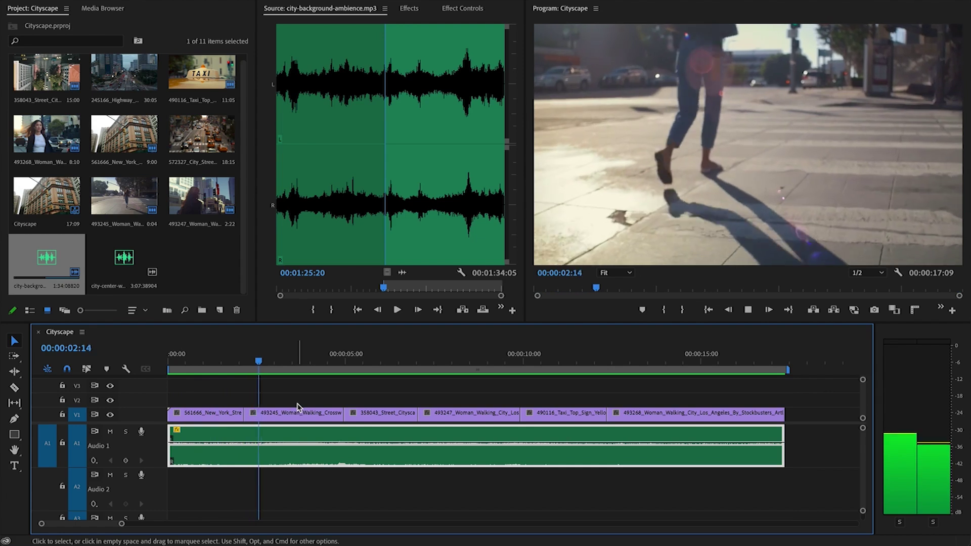
{"action": "key", "text": "space"}
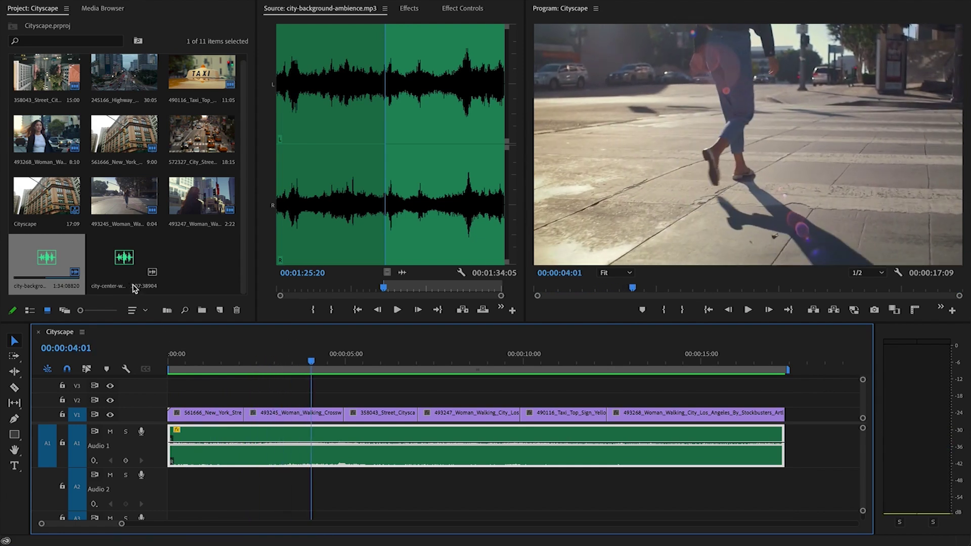
{"action": "double_click", "coordinate": [127, 271]}
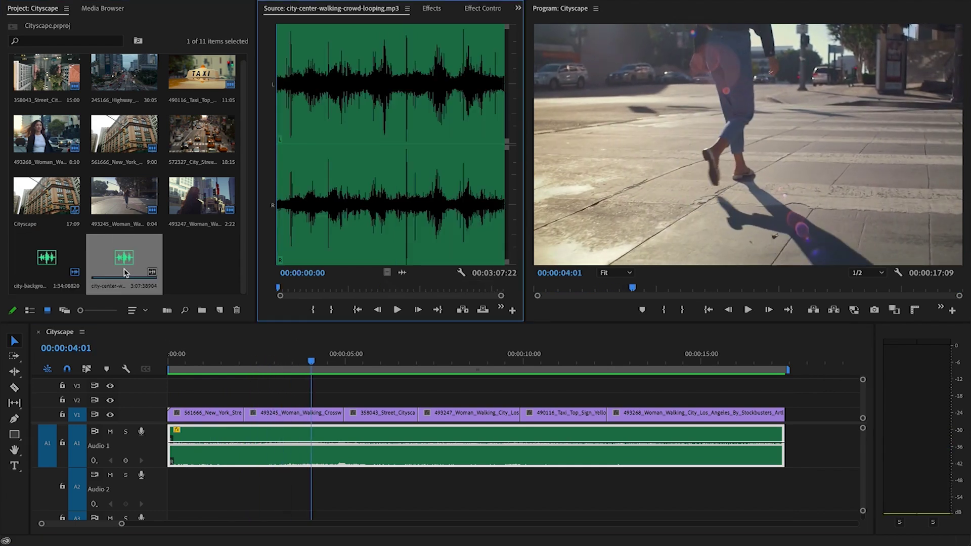
{"action": "key", "text": "space"}
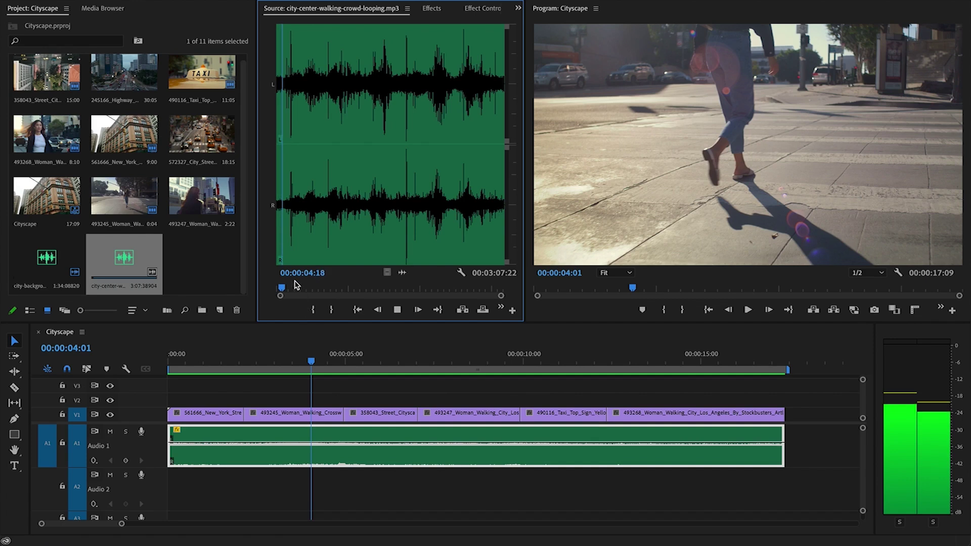
{"action": "left_click", "coordinate": [374, 97]}
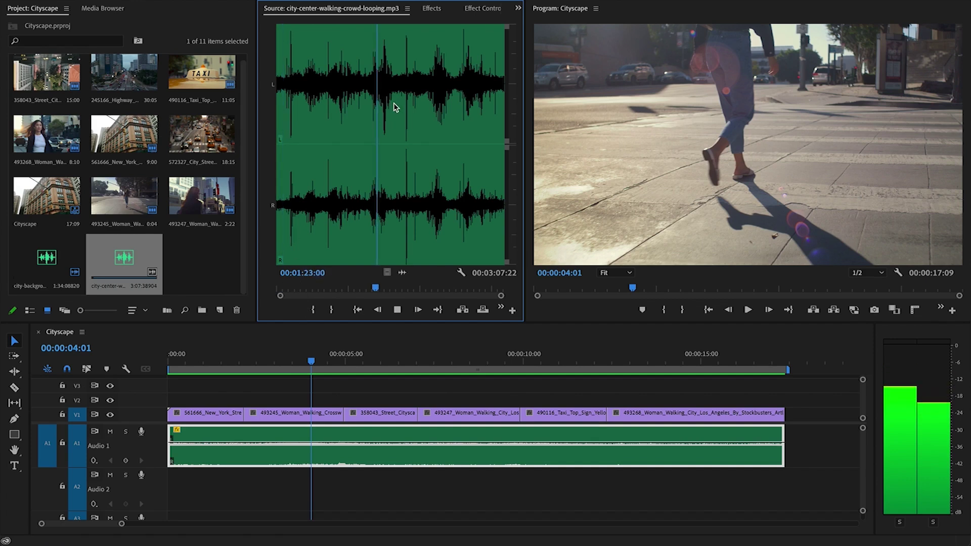
{"action": "key", "text": "space"}
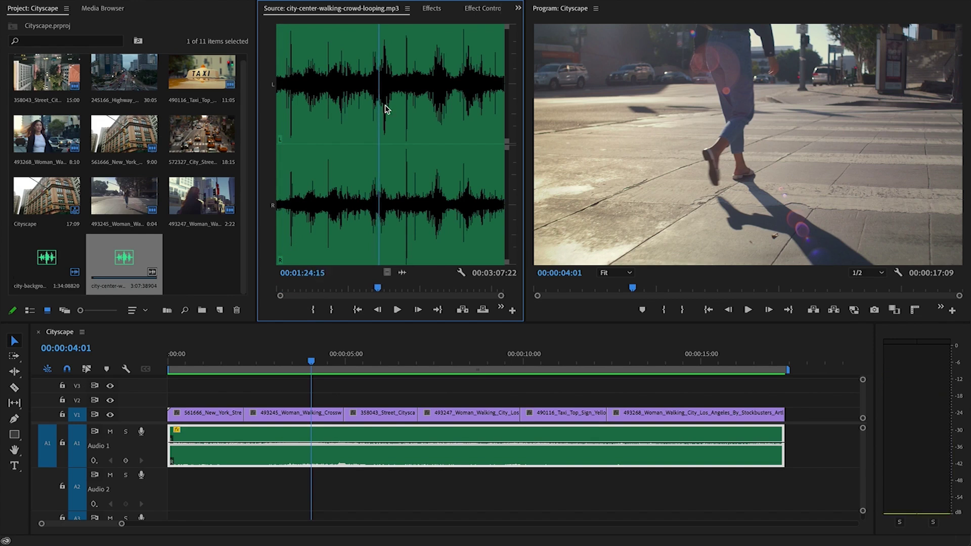
Move through the sequence at 00:00:08:17, 00:00:13:21, 00:00:09:18 and 00:00:07:19
{"action": "left_click", "coordinate": [477, 363]}
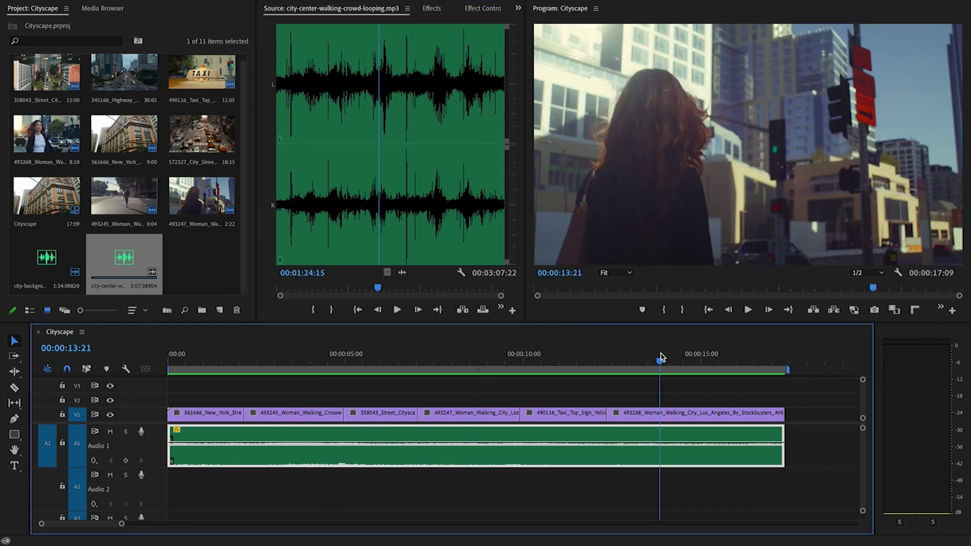
{"action": "left_click", "coordinate": [660, 355]}
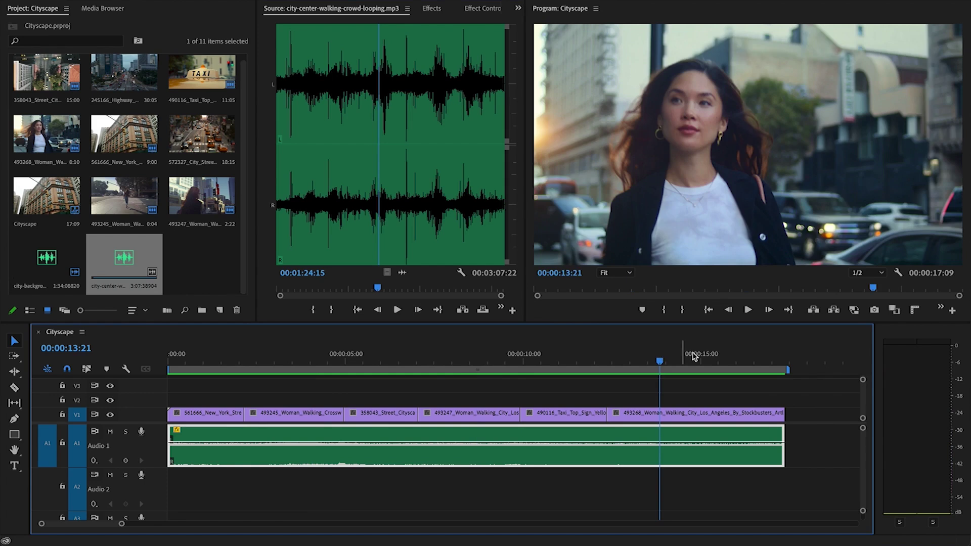
{"action": "left_click", "coordinate": [514, 362]}
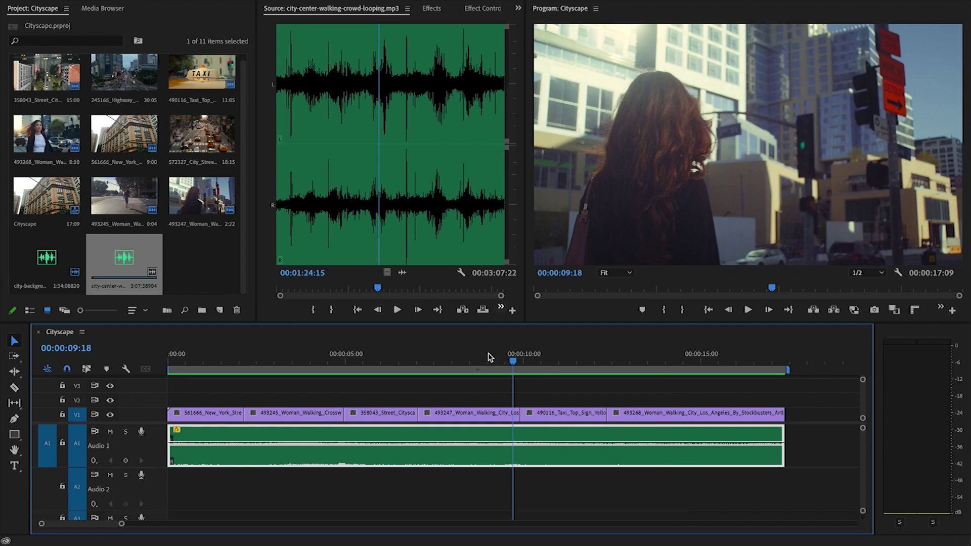
{"action": "left_click", "coordinate": [444, 361]}
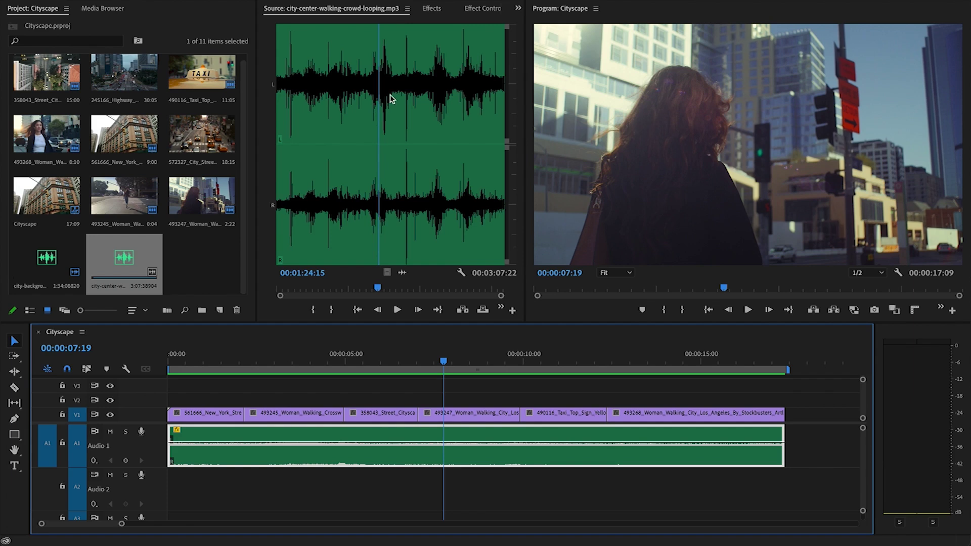
Mark a 00:00:20:24 crowd audio section ending at 01:36:14, then scrub the sequence
{"action": "left_click", "coordinate": [374, 96]}
{"action": "left_click", "coordinate": [369, 97]}
{"action": "key", "text": "i"}
{"action": "left_click", "coordinate": [394, 92]}
{"action": "key", "text": "o"}
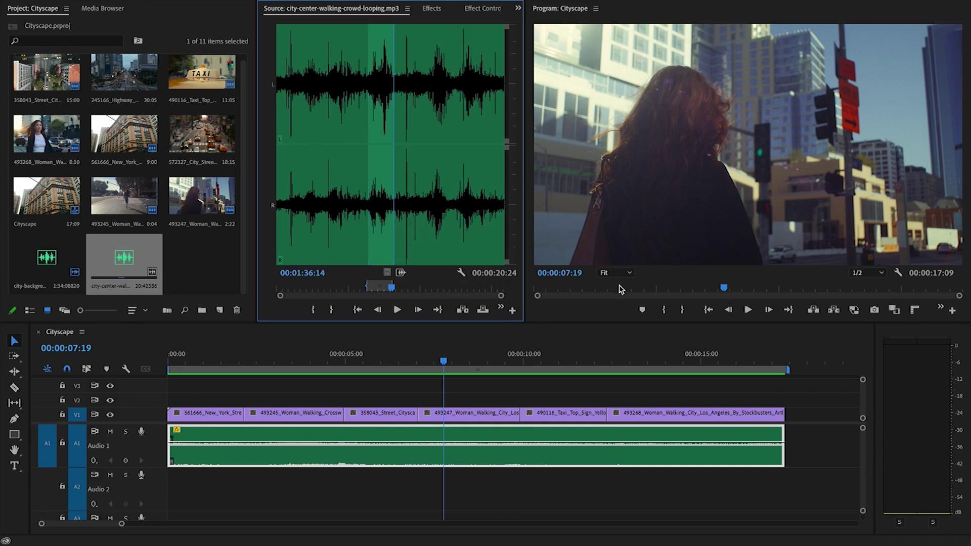
{"action": "mouse_move", "coordinate": [483, 360]}
{"action": "left_mouse_down"}
{"action": "mouse_move", "coordinate": [509, 361]}
{"action": "mouse_move", "coordinate": [470, 359]}
{"action": "left_mouse_up"}
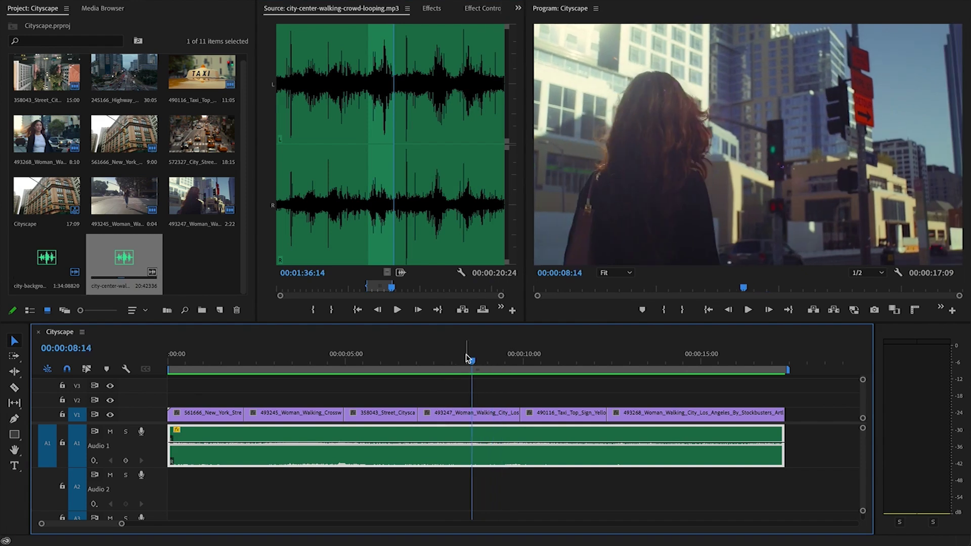
{"action": "left_click_drag", "start_coordinate": [360, 354], "coordinate": [115, 349]}
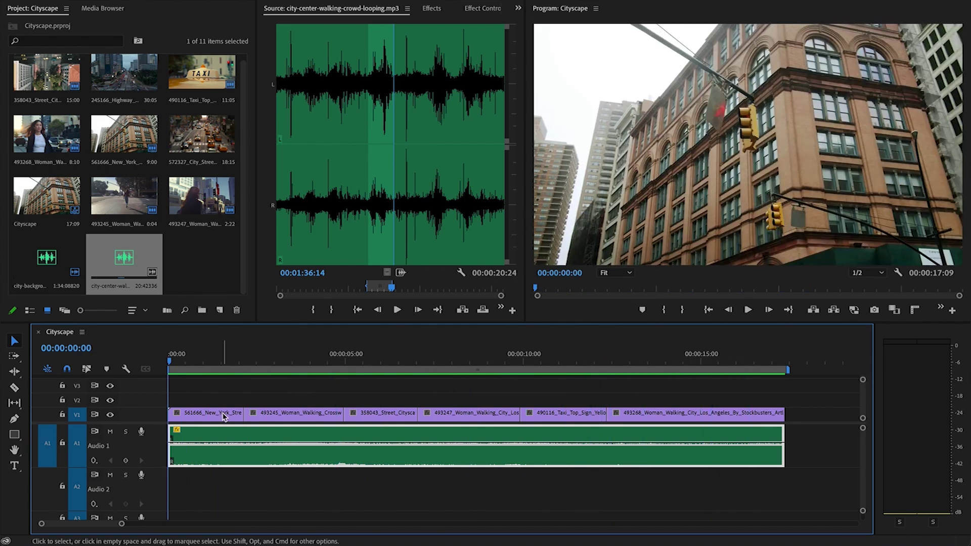
Cut the A1 ambience at each of the five video edit points, making six pieces
{"action": "key", "text": "Down"}
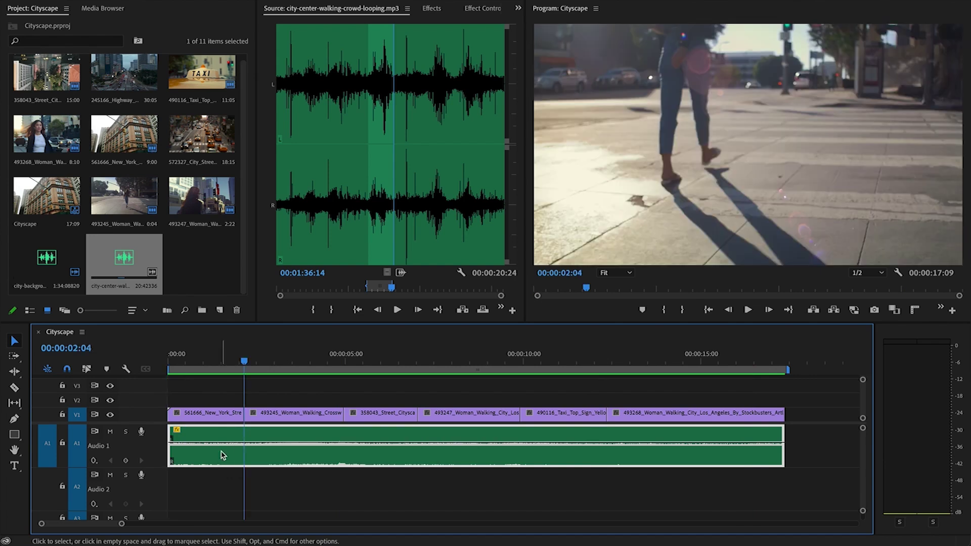
{"action": "key", "text": "ctrl+k"}
{"action": "key", "text": "Down"}
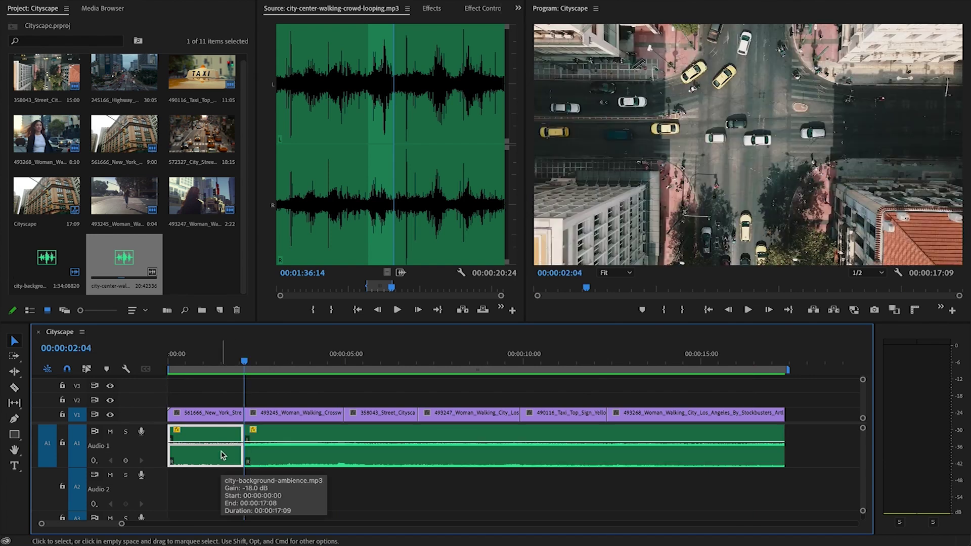
{"action": "left_click", "coordinate": [257, 457]}
{"action": "key", "text": "ctrl+k"}
{"action": "key", "text": "Down"}
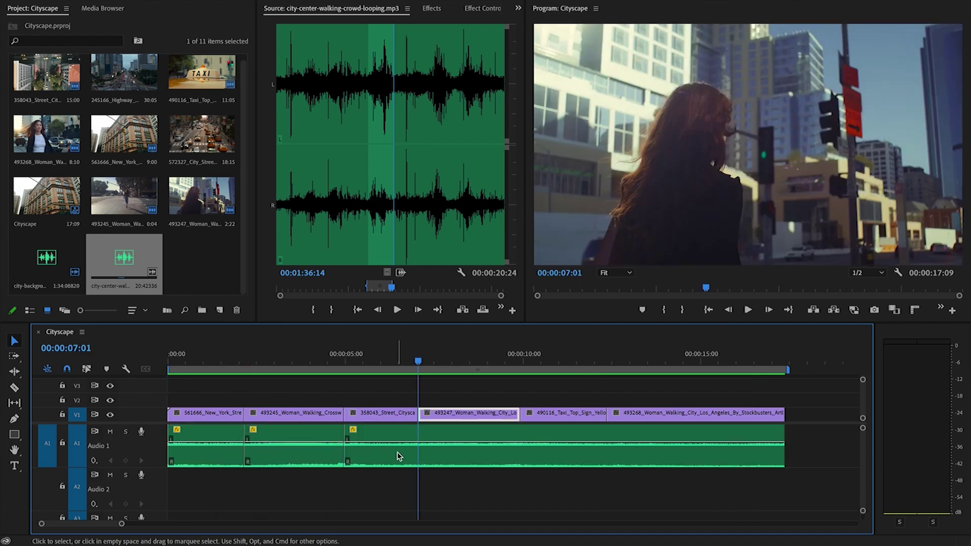
{"action": "left_click", "coordinate": [399, 457]}
{"action": "key", "text": "ctrl+k"}
{"action": "key", "text": "Down"}
{"action": "left_click", "coordinate": [462, 455]}
{"action": "key", "text": "ctrl+k"}
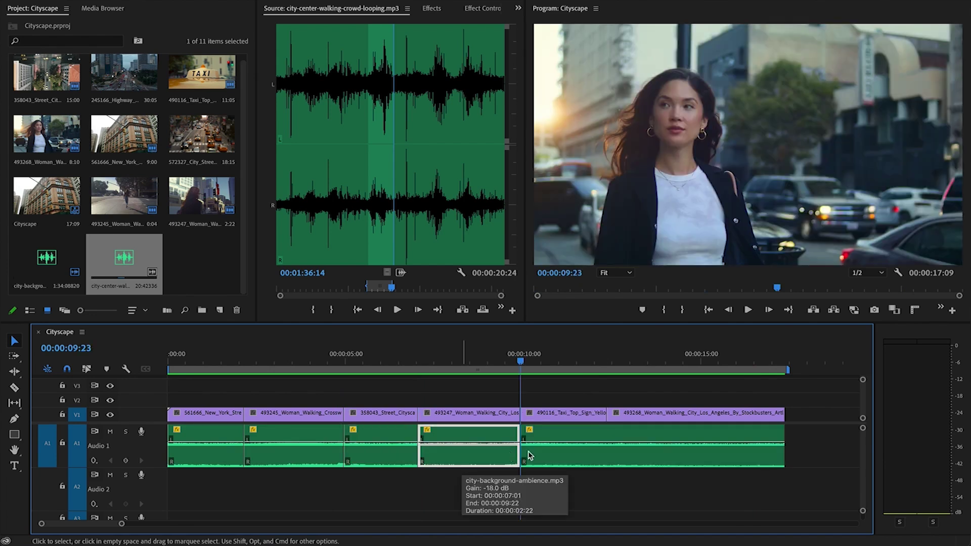
{"action": "key", "text": "Down"}
{"action": "left_click", "coordinate": [561, 457]}
{"action": "key", "text": "ctrl+k"}
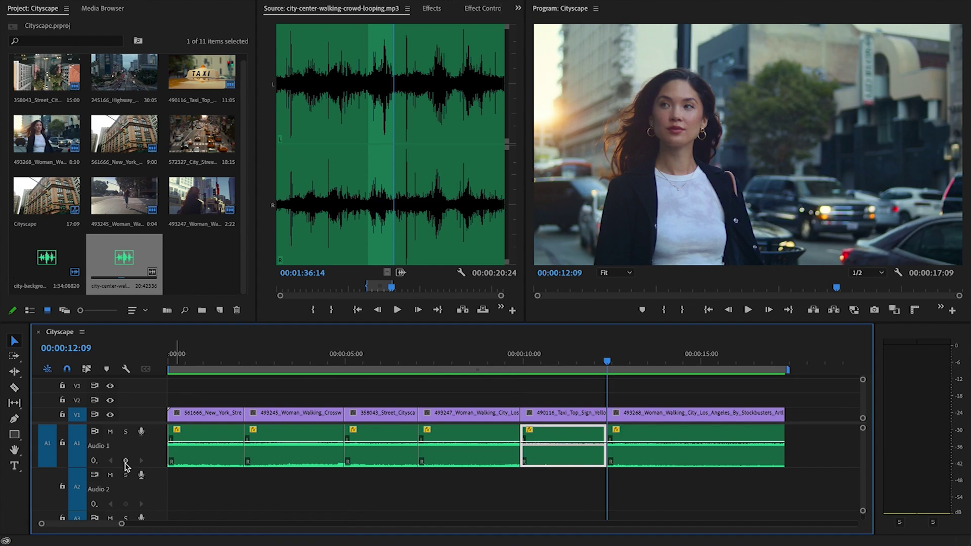
Lower the ambience under the opening building shot to -1.0 dB
{"action": "left_click", "coordinate": [209, 355]}
{"action": "left_click", "coordinate": [218, 413]}
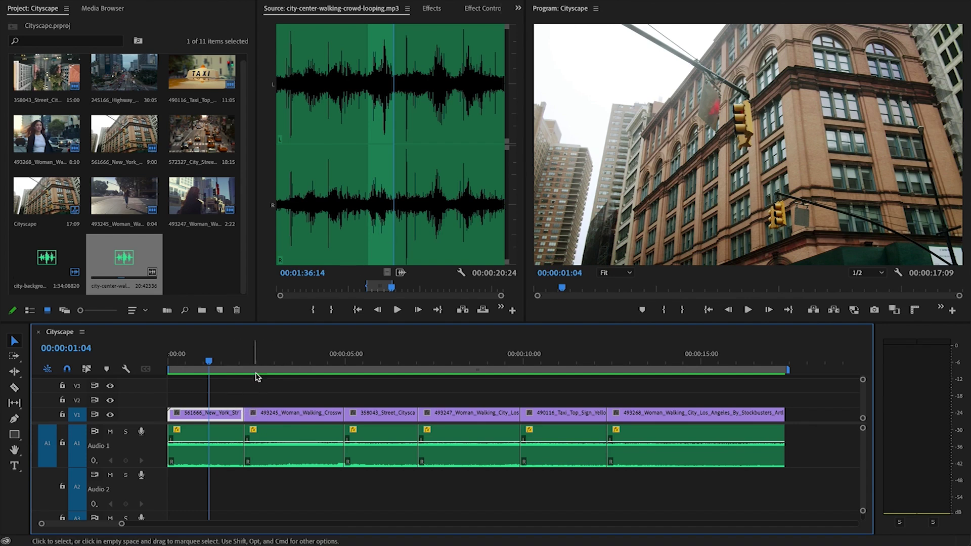
{"action": "left_click", "coordinate": [266, 358]}
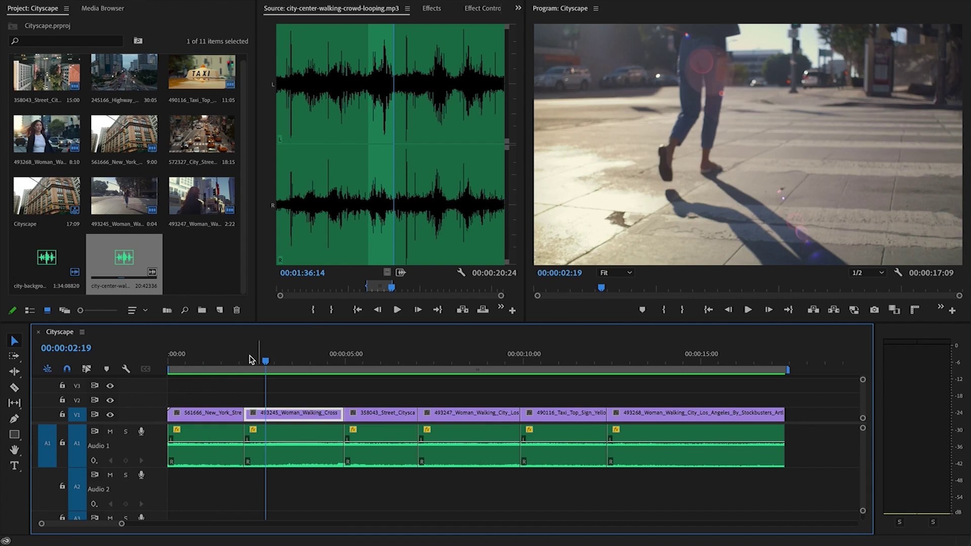
{"action": "left_click", "coordinate": [213, 355]}
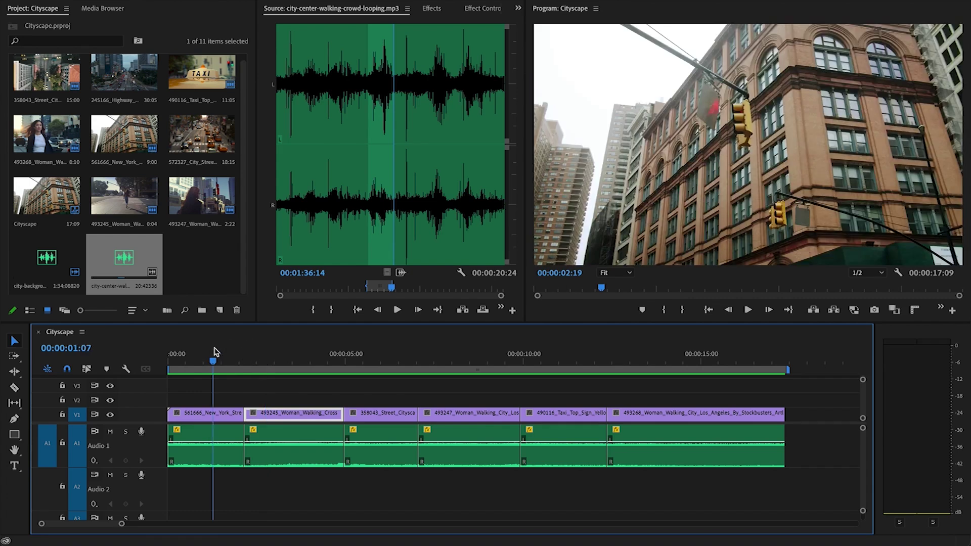
{"action": "left_click", "coordinate": [221, 462]}
{"action": "left_click_drag", "start_coordinate": [229, 446], "coordinate": [229, 449]}
Lower the aerial traffic shot's ambience to -4.0 dB, review the remaining shots, and rewind
{"action": "left_click", "coordinate": [282, 361]}
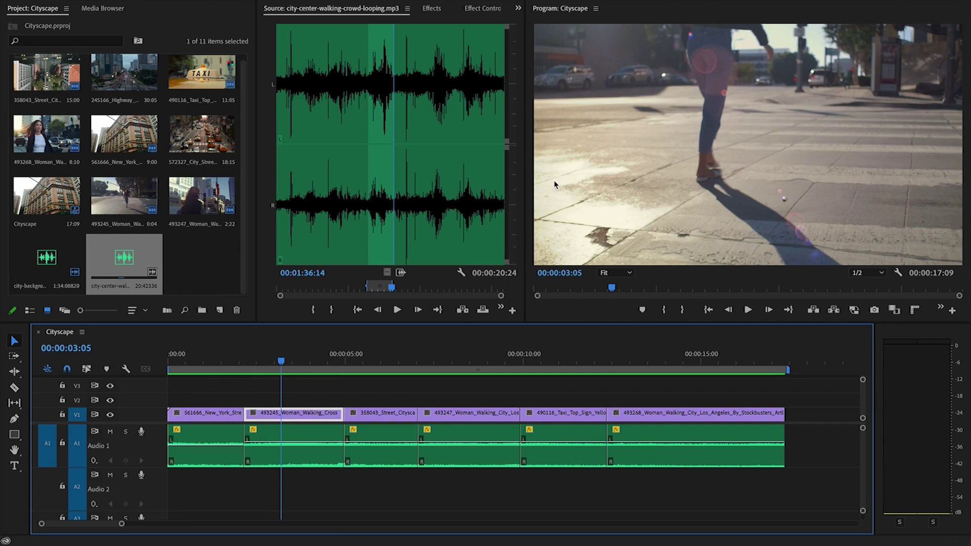
{"action": "left_click", "coordinate": [367, 349]}
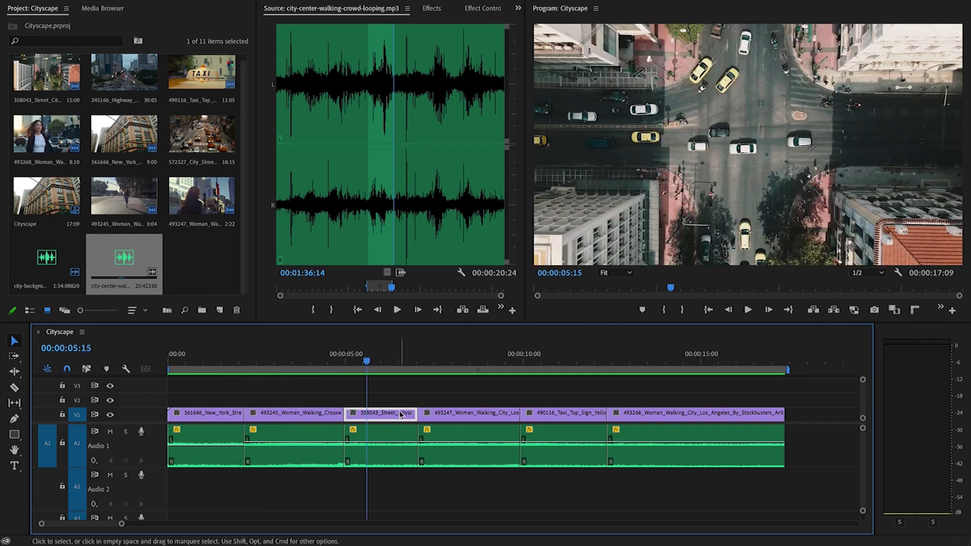
{"action": "left_click_drag", "start_coordinate": [390, 446], "coordinate": [391, 449]}
{"action": "left_click", "coordinate": [442, 360]}
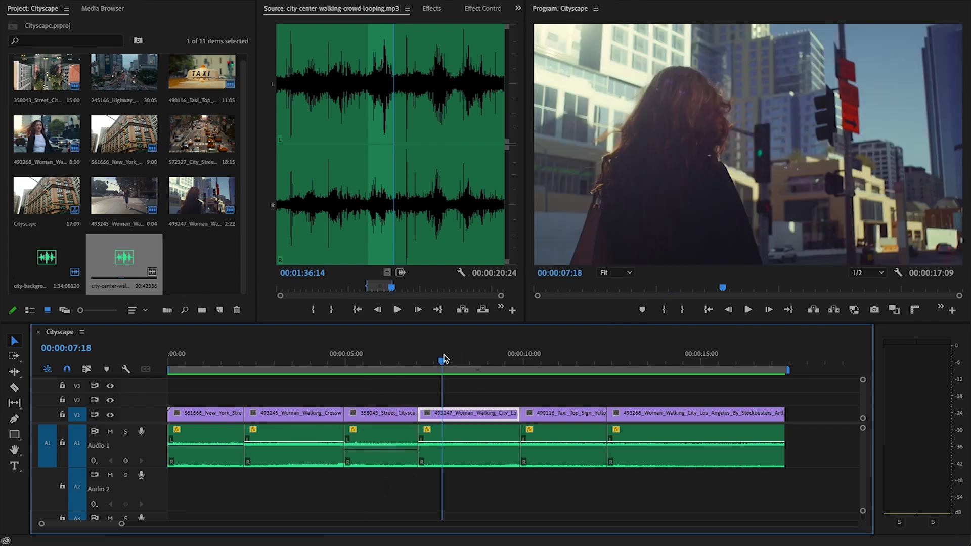
{"action": "left_click", "coordinate": [547, 353]}
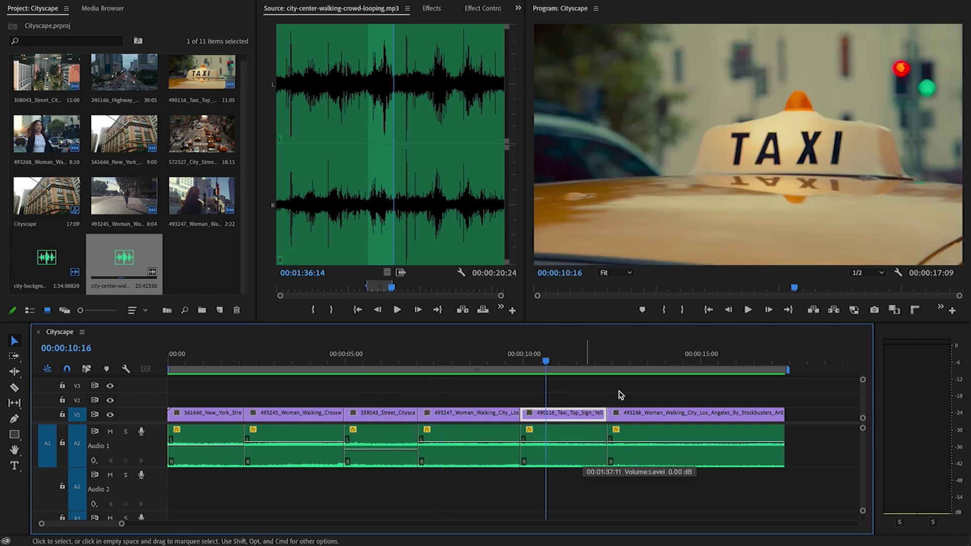
{"action": "left_click", "coordinate": [639, 354]}
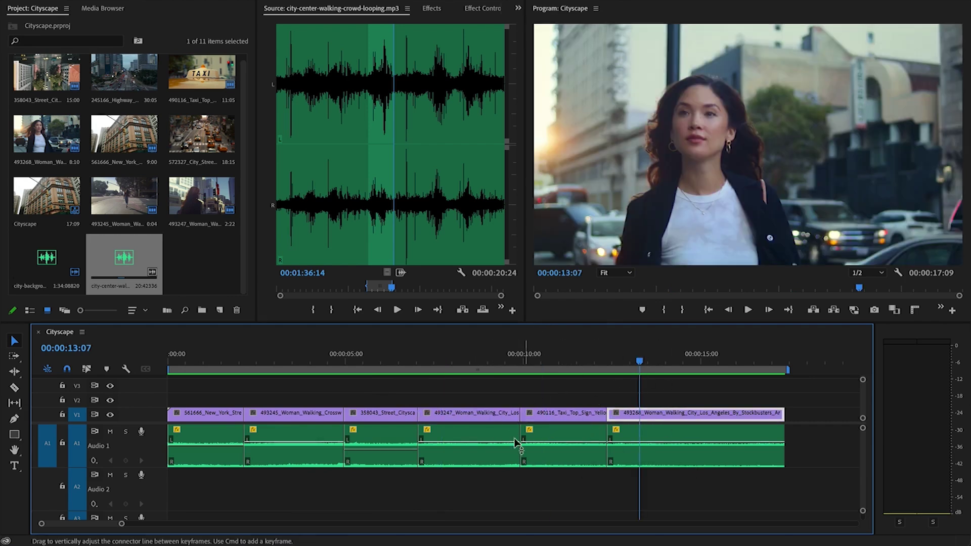
{"action": "left_click", "coordinate": [545, 356]}
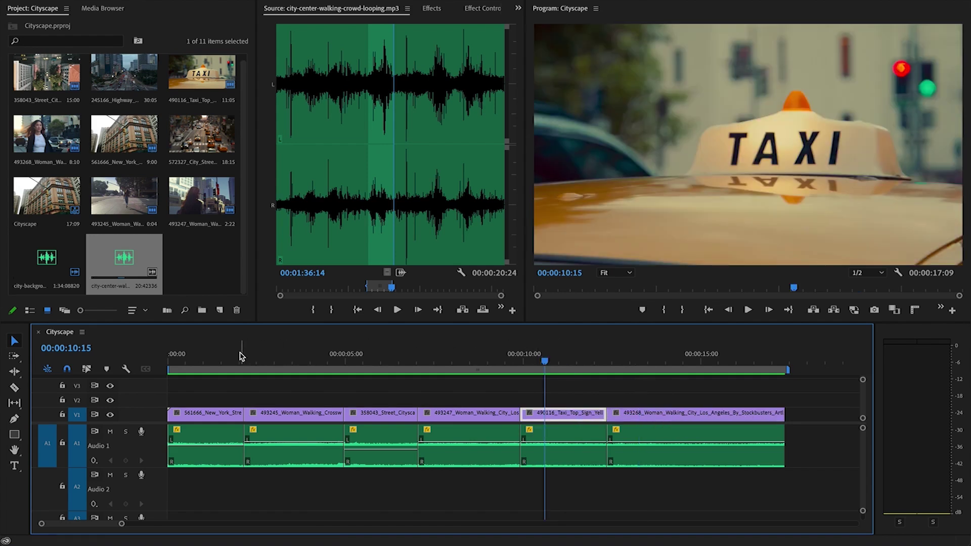
{"action": "left_click_drag", "start_coordinate": [241, 355], "coordinate": [151, 355]}
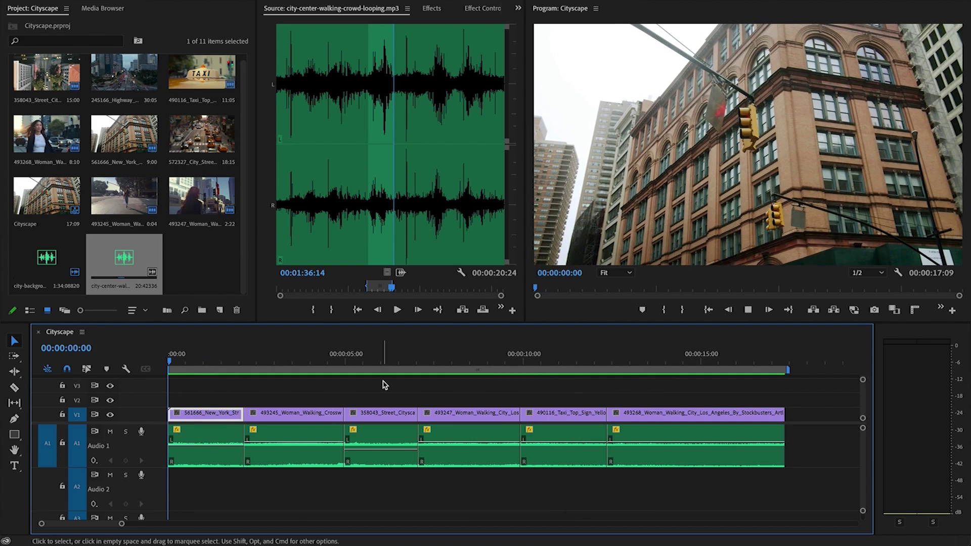
{"action": "key", "text": "space"}
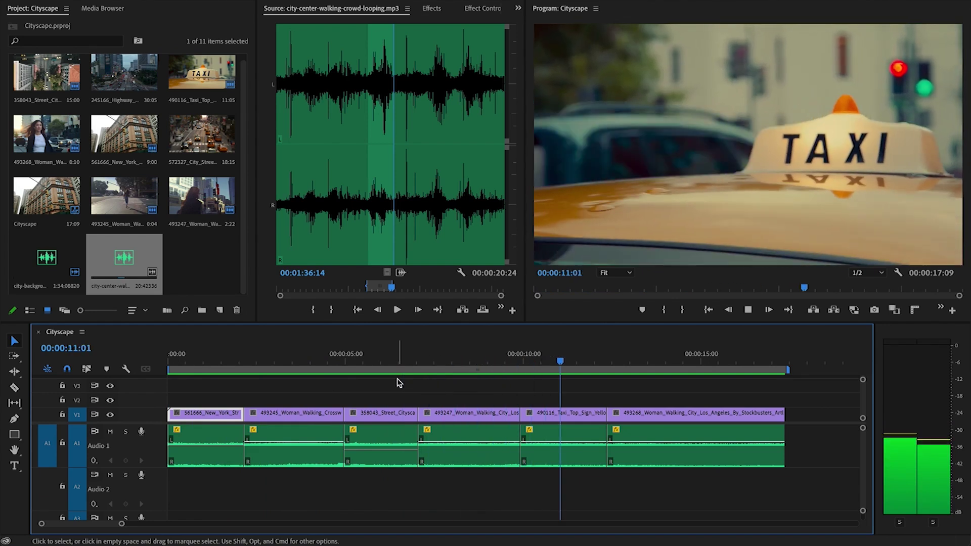
{"action": "key", "text": "space"}
{"action": "left_click", "coordinate": [319, 355]}
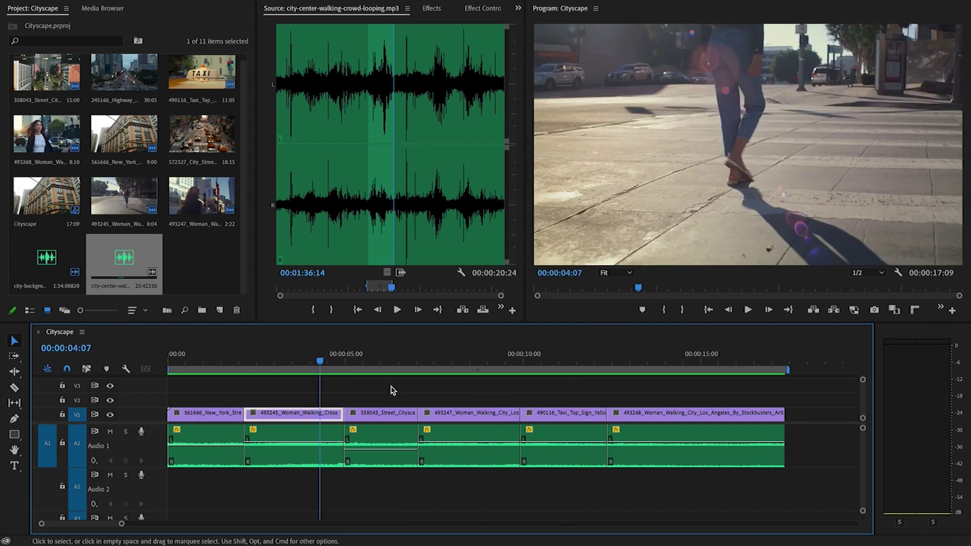
{"action": "key", "text": "space"}
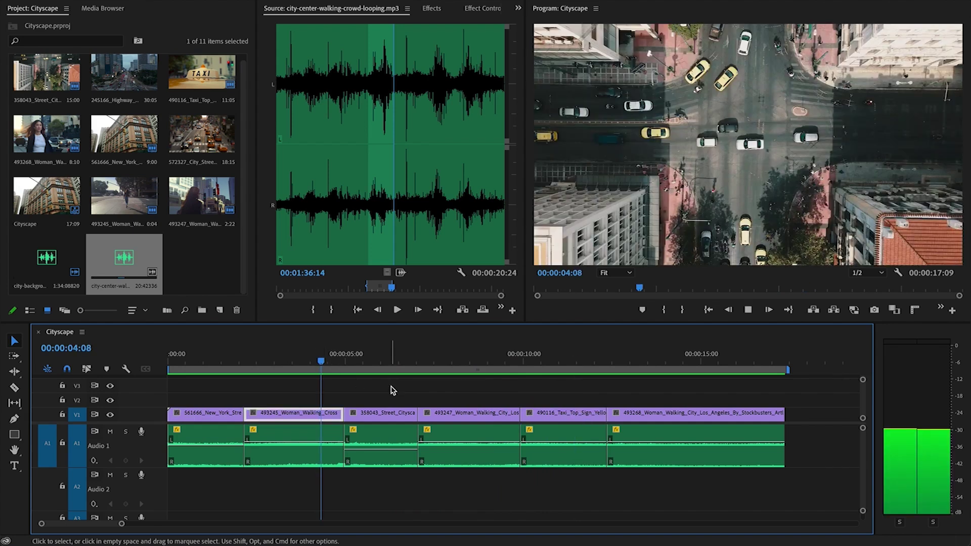
{"action": "key", "text": "space"}
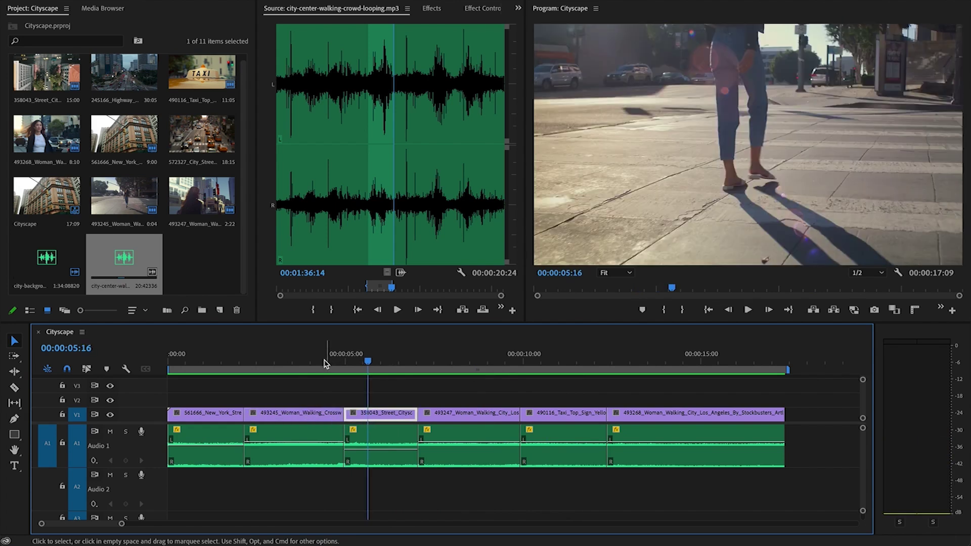
Slip the second shot's ambience by two frames and play back around the edit
{"action": "left_click", "coordinate": [311, 458]}
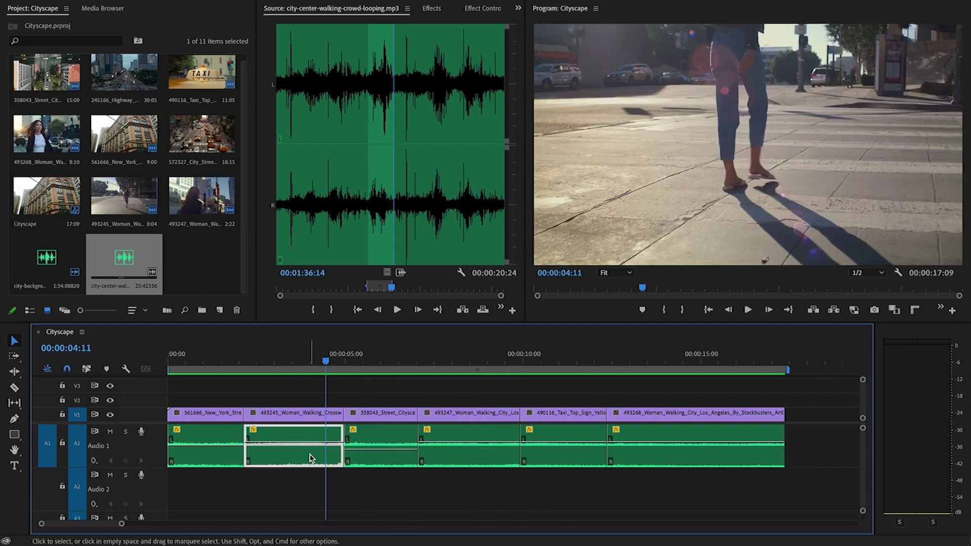
{"action": "key", "text": "y"}
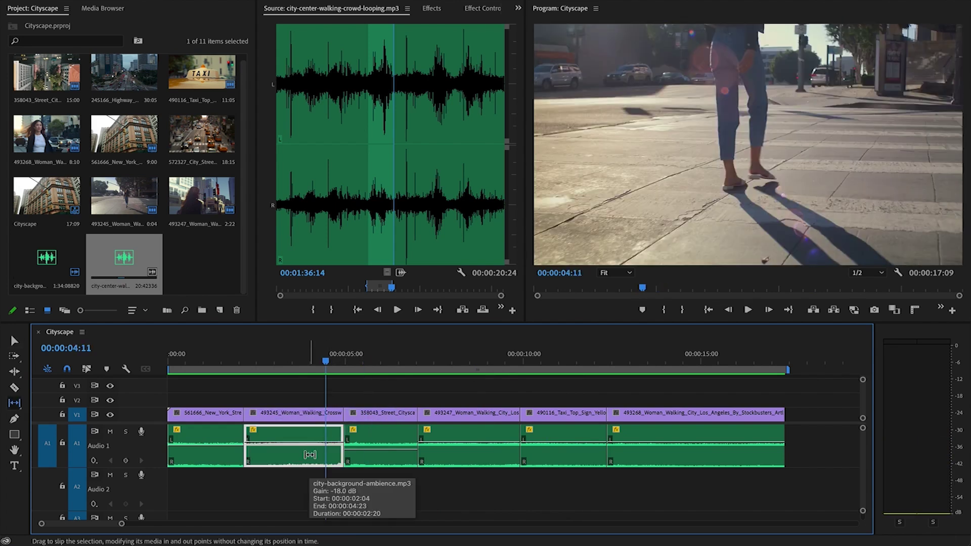
{"action": "left_click_drag", "start_coordinate": [309, 454], "coordinate": [275, 453]}
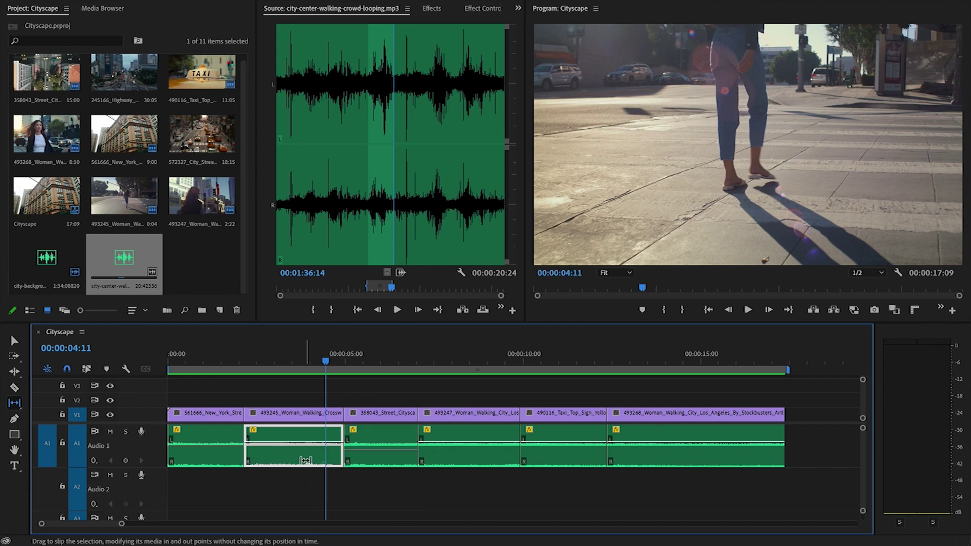
{"action": "key", "text": "equal"}
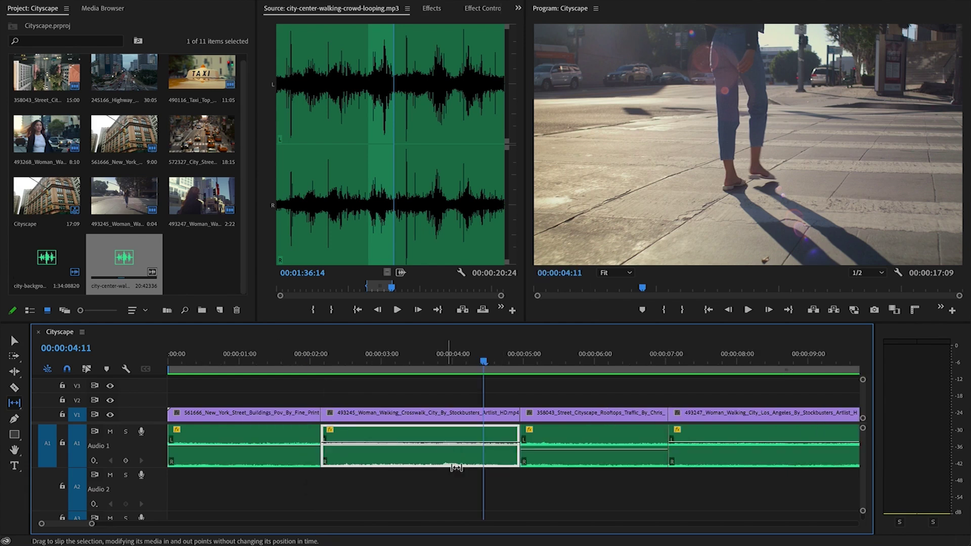
{"action": "left_click", "coordinate": [384, 359]}
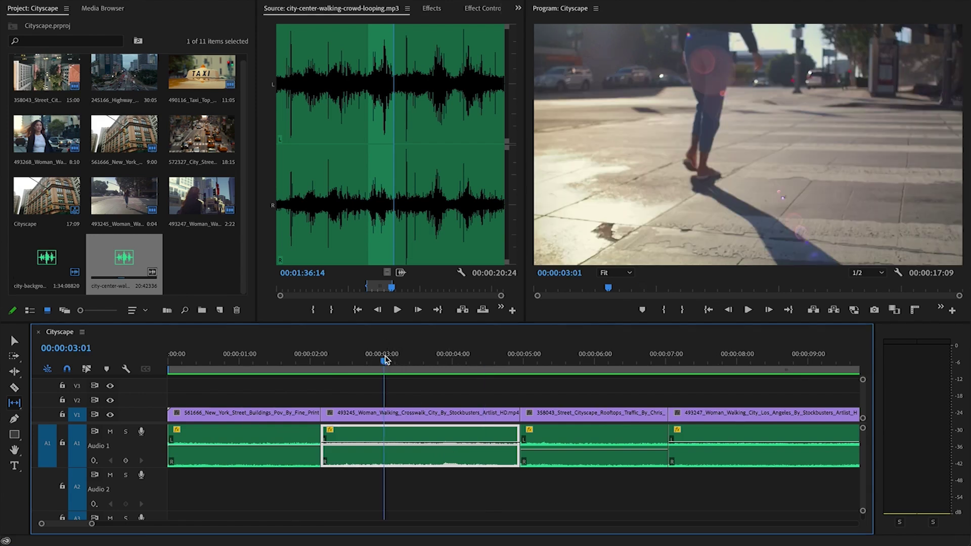
{"action": "key", "text": "space"}
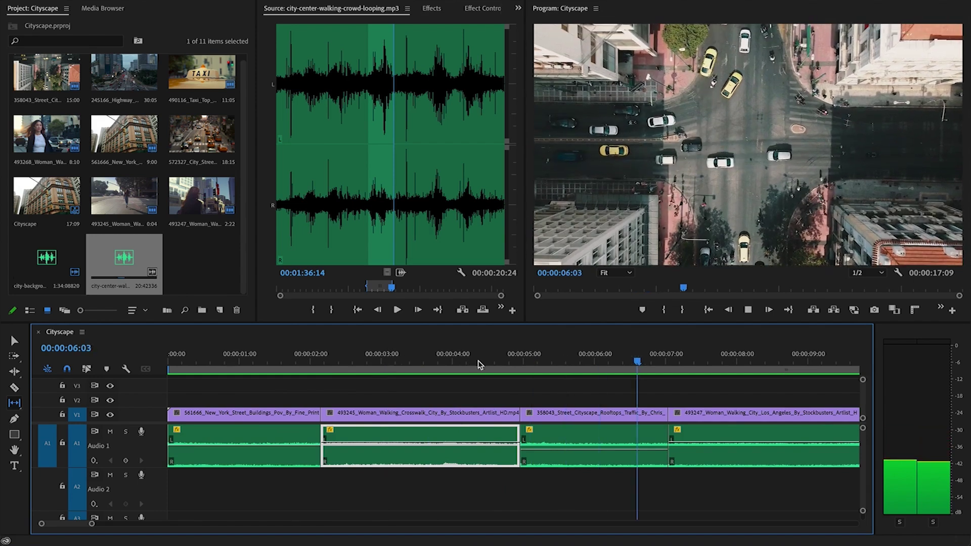
{"action": "key", "text": "space"}
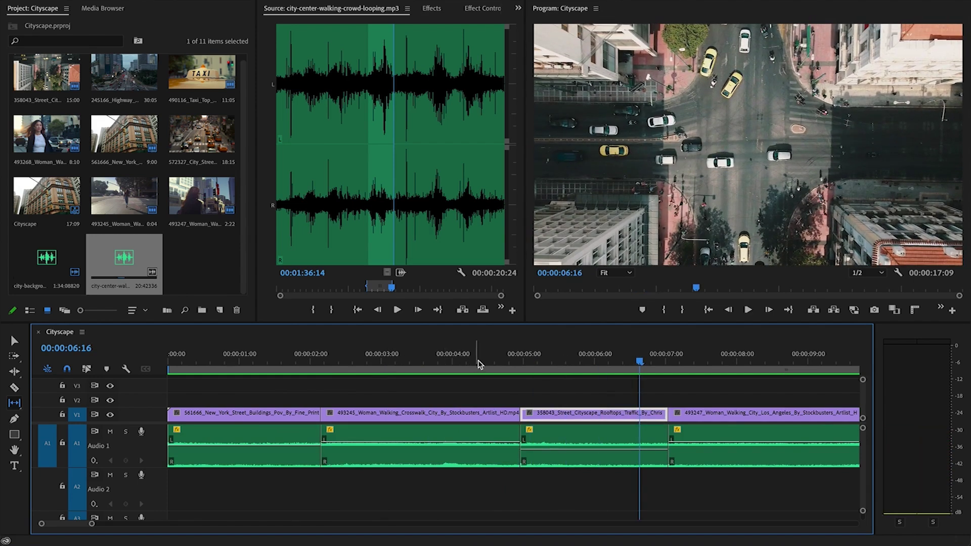
Slip the aerial shot's ambience by three frames and review playback
{"action": "left_click", "coordinate": [501, 353]}
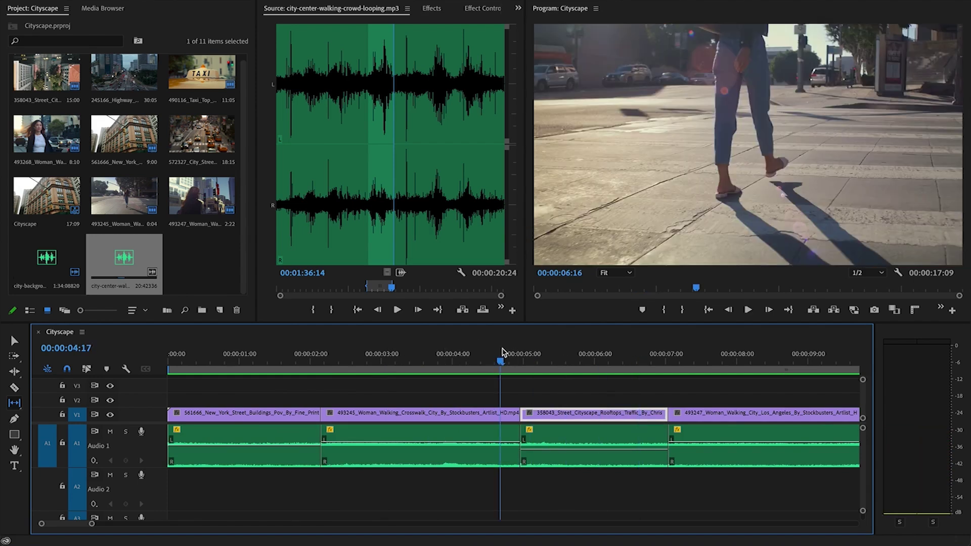
{"action": "left_click", "coordinate": [592, 354]}
{"action": "left_click_drag", "start_coordinate": [578, 436], "coordinate": [558, 436]}
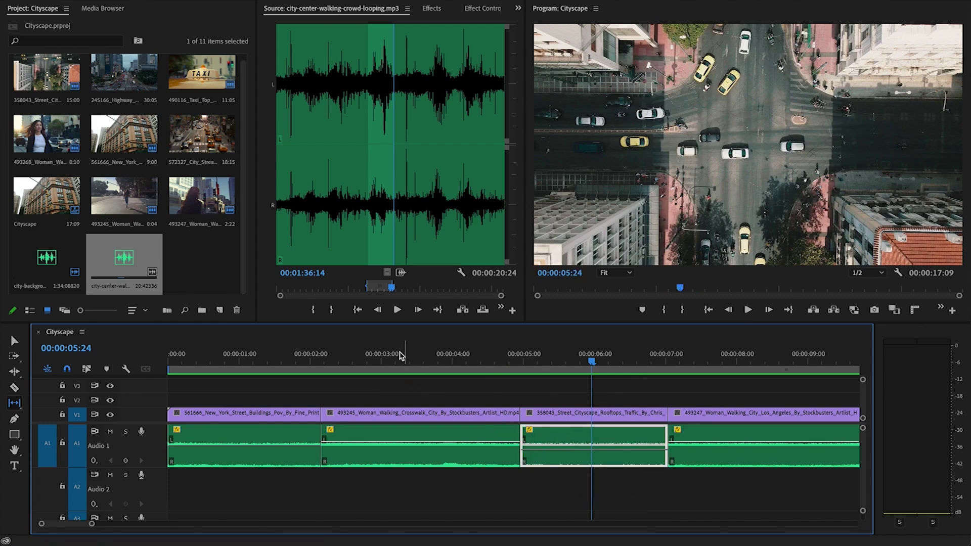
{"action": "left_click", "coordinate": [399, 355]}
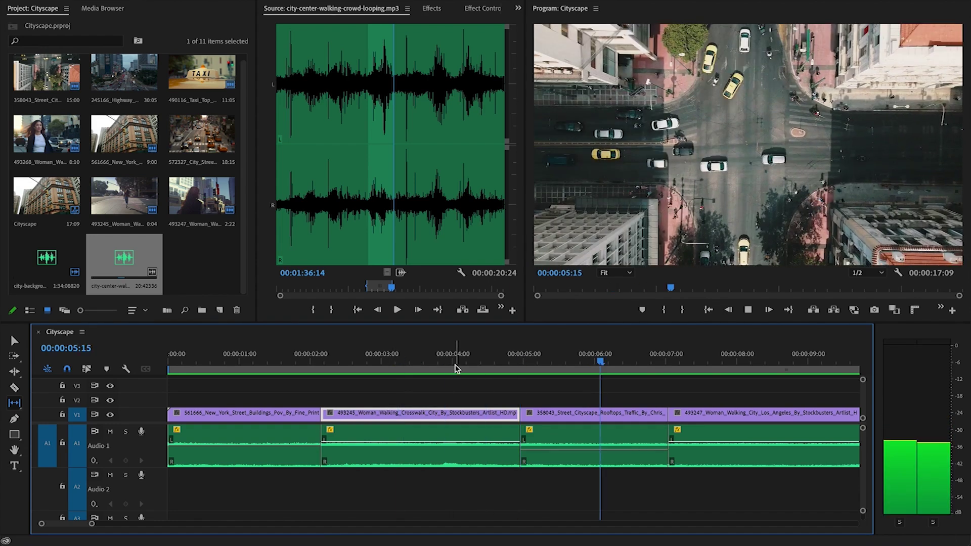
{"action": "key", "text": "space"}
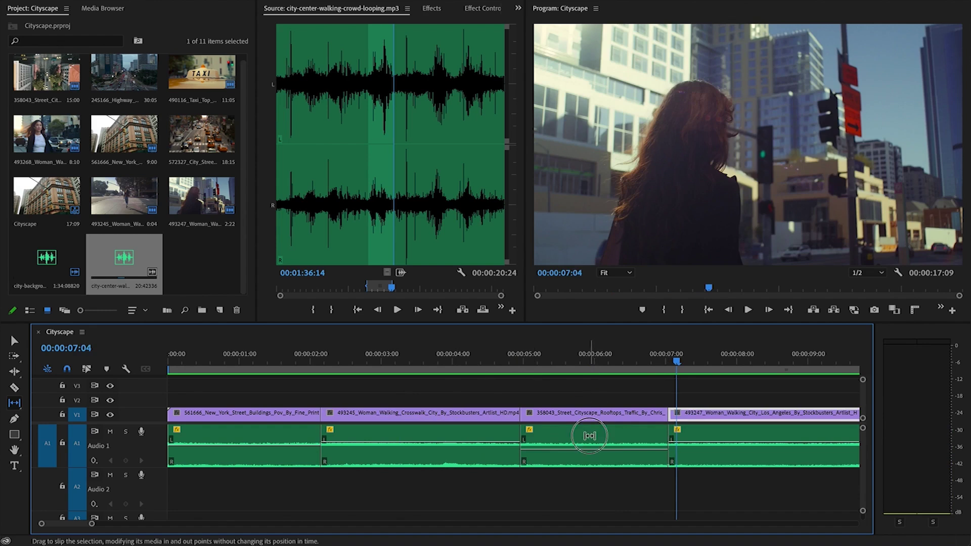
Raise the aerial shot's ambience volume slightly and zoom out to the whole sequence
{"action": "left_click", "coordinate": [588, 436]}
{"action": "key", "text": "v"}
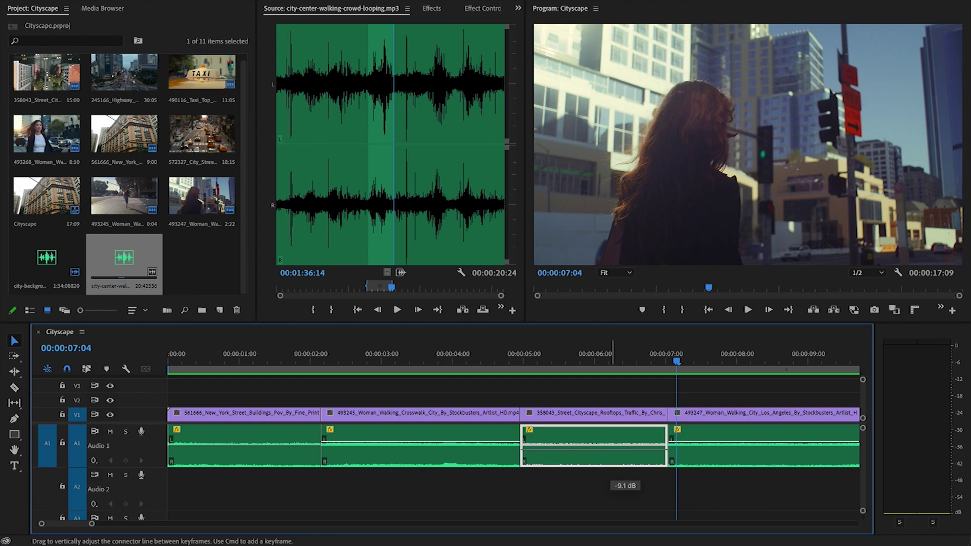
{"action": "left_click_drag", "start_coordinate": [626, 449], "coordinate": [626, 448]}
{"action": "key", "text": "minus"}
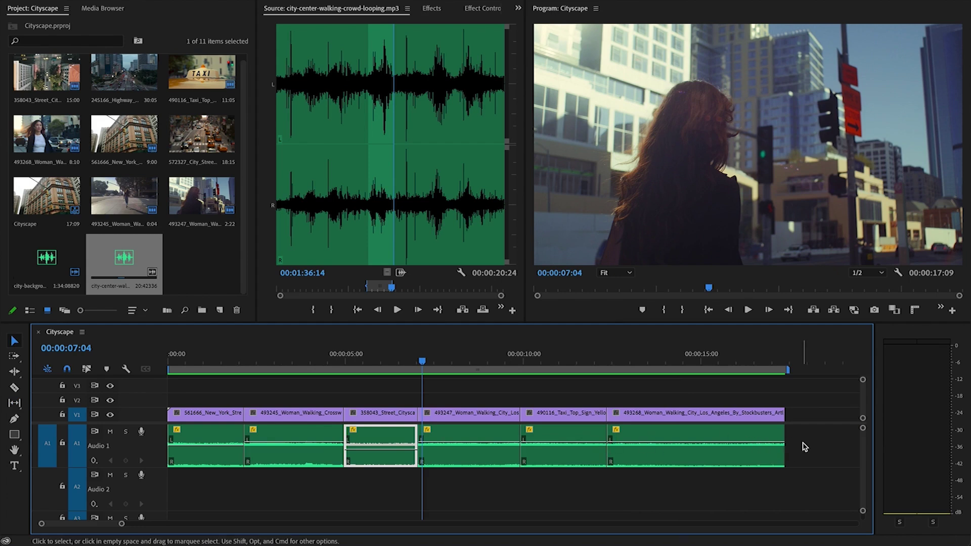
Add default audio crossfades to every edit point of the Audio 1 ambience clips
{"action": "left_click_drag", "start_coordinate": [808, 444], "coordinate": [227, 471]}
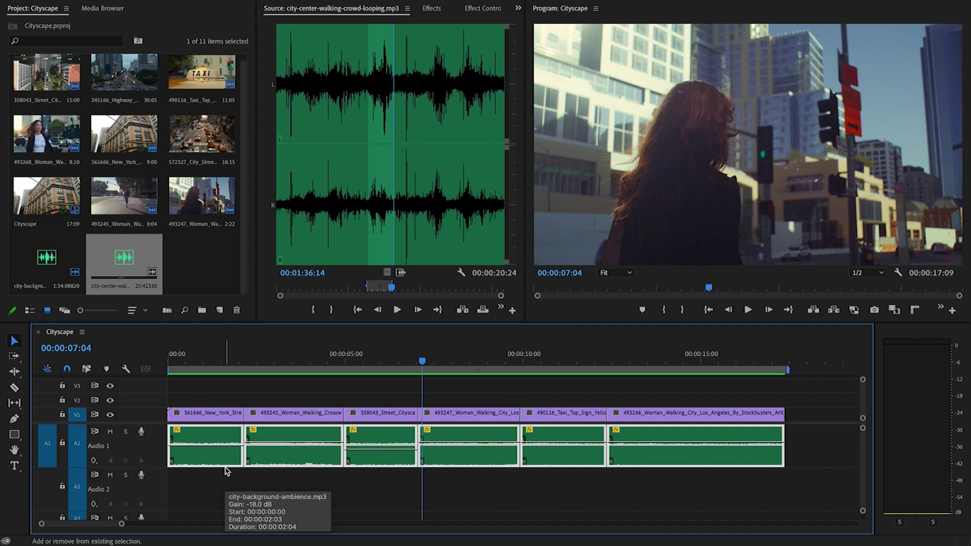
{"action": "key", "text": "shift+d"}
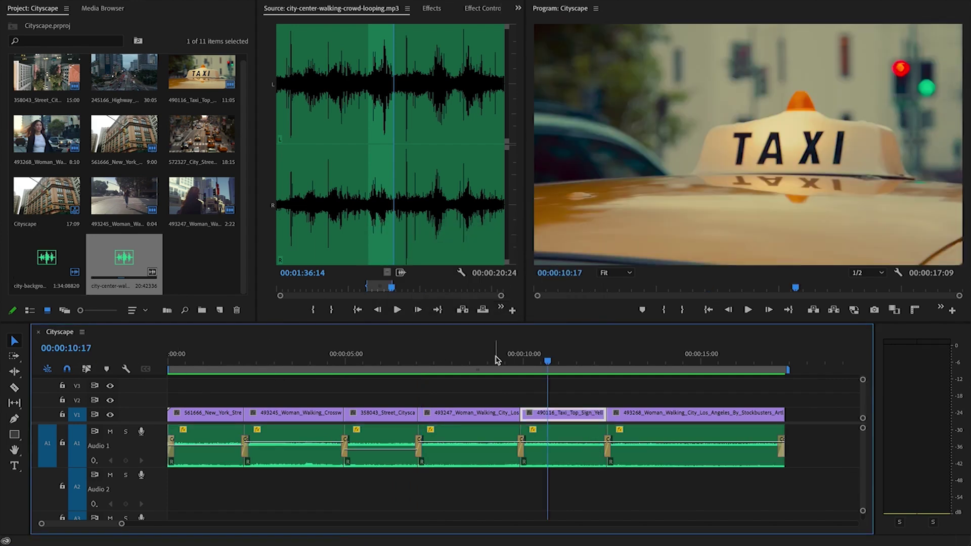
{"action": "left_click", "coordinate": [487, 359]}
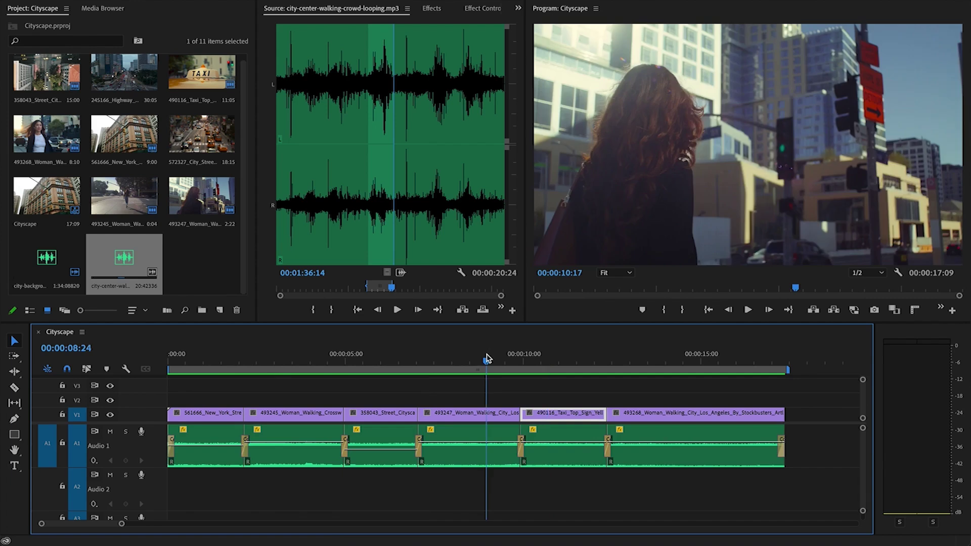
Place the crowd walking audio on Audio 2 and trim it to end at the taxi cut
{"action": "left_click_drag", "start_coordinate": [399, 268], "coordinate": [419, 490]}
{"action": "key", "text": "Down"}
{"action": "left_click", "coordinate": [438, 496]}
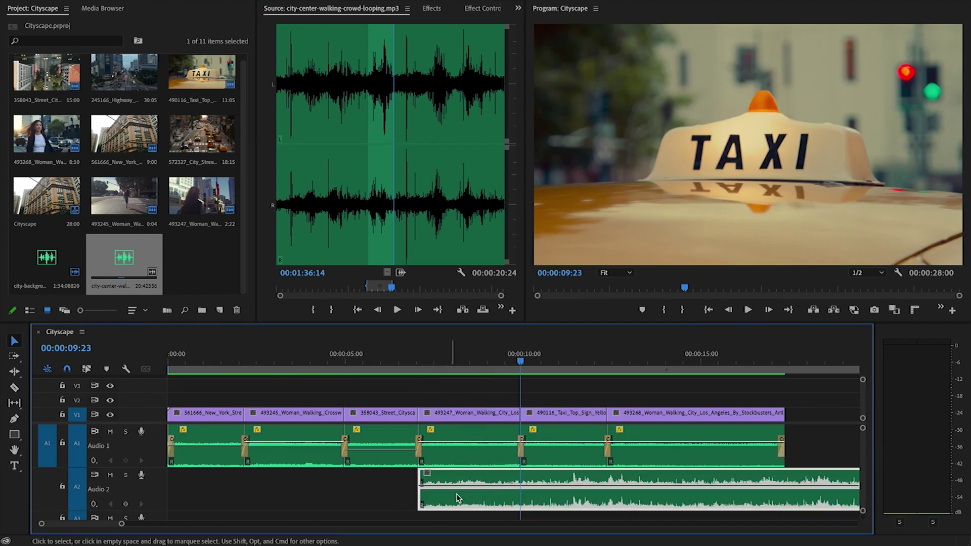
{"action": "key", "text": "super+k"}
{"action": "left_click", "coordinate": [544, 498]}
{"action": "key", "text": "Delete"}
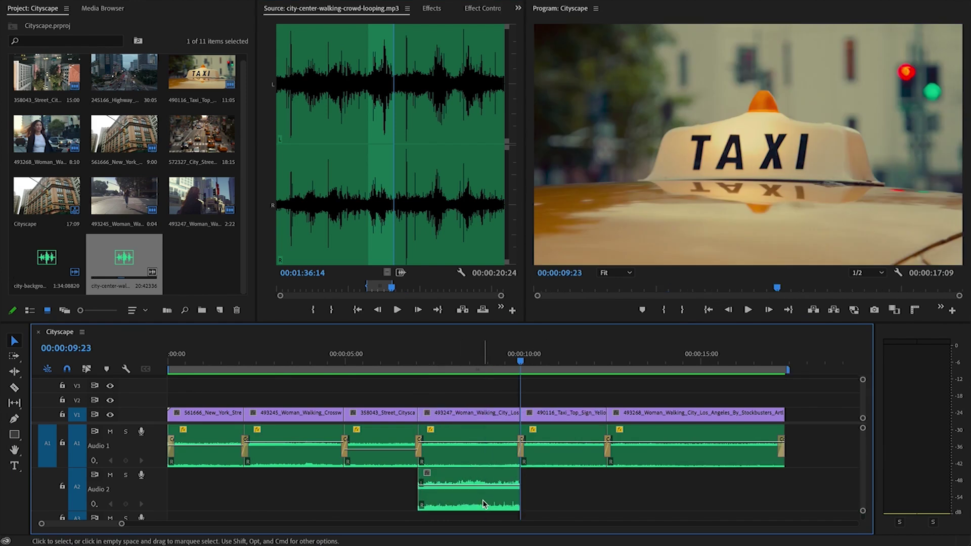
Lower the crowd clip by 12 dB, crossfade both ends, and play back from about 6 seconds
{"action": "left_click", "coordinate": [482, 503]}
{"action": "key", "text": "g"}
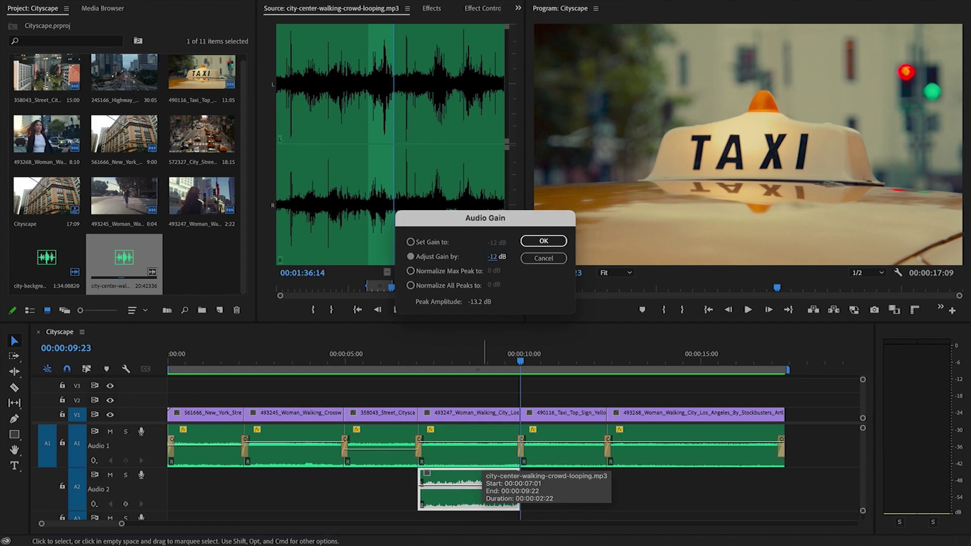
{"action": "key", "text": "Return"}
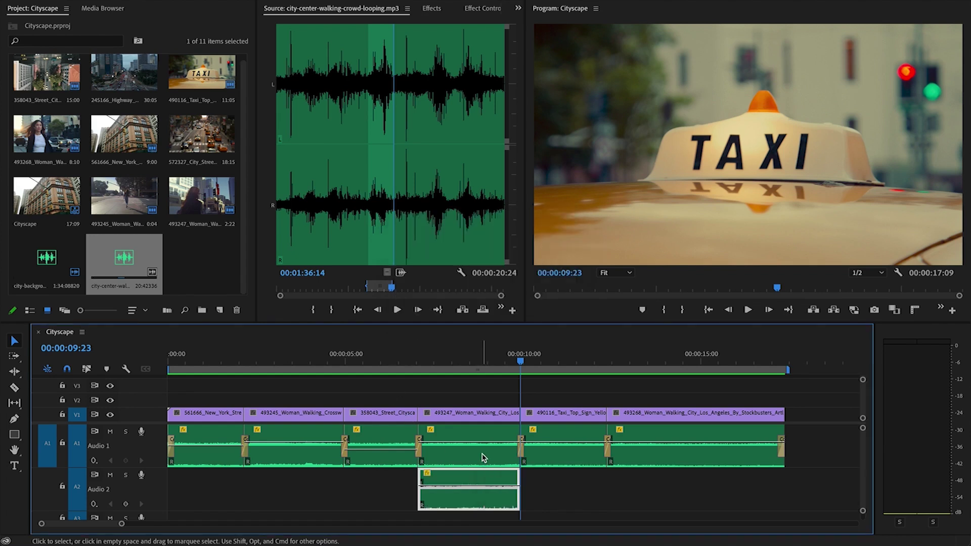
{"action": "key", "text": "super+shift+d"}
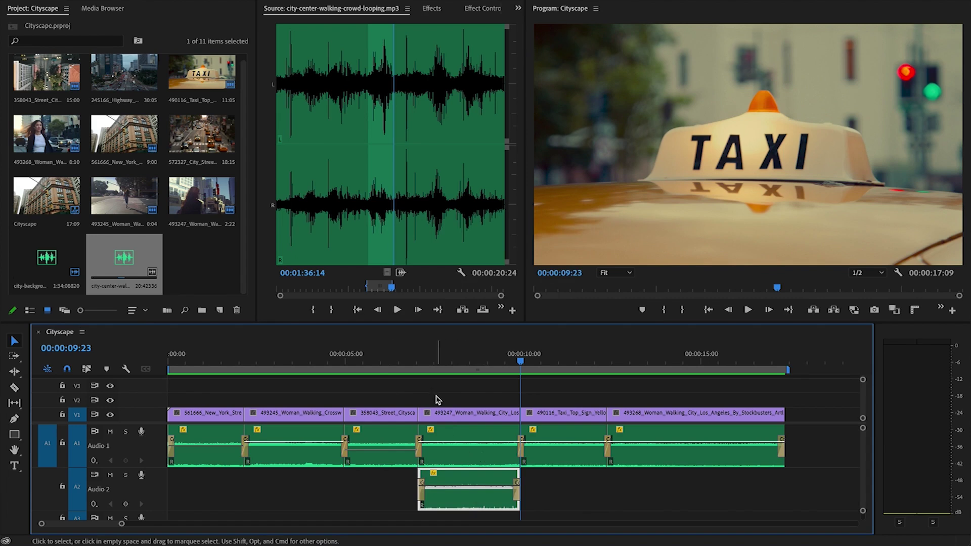
{"action": "left_click", "coordinate": [388, 354]}
{"action": "key", "text": "space"}
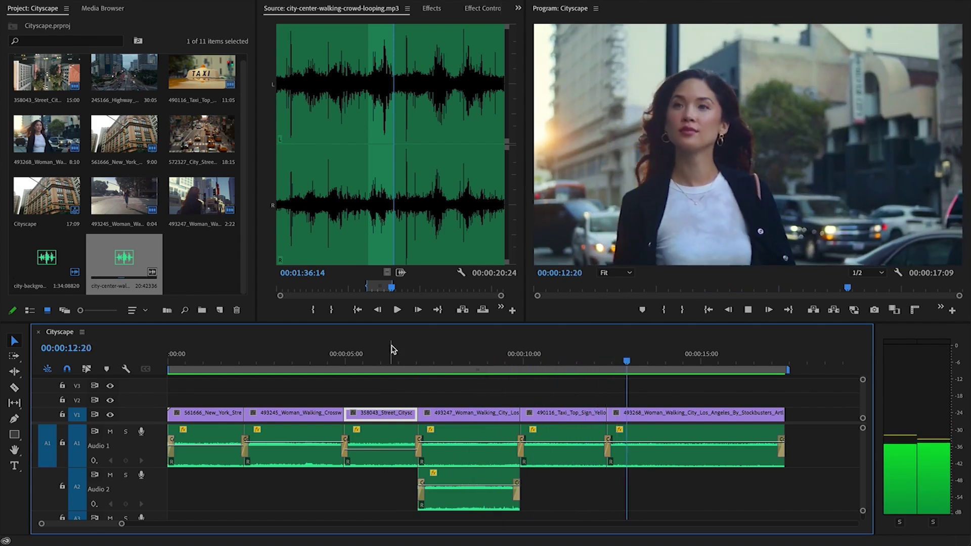
Mark a 10-second later crowd section and place it on Audio 2 under the last shot
{"action": "key", "text": "space"}
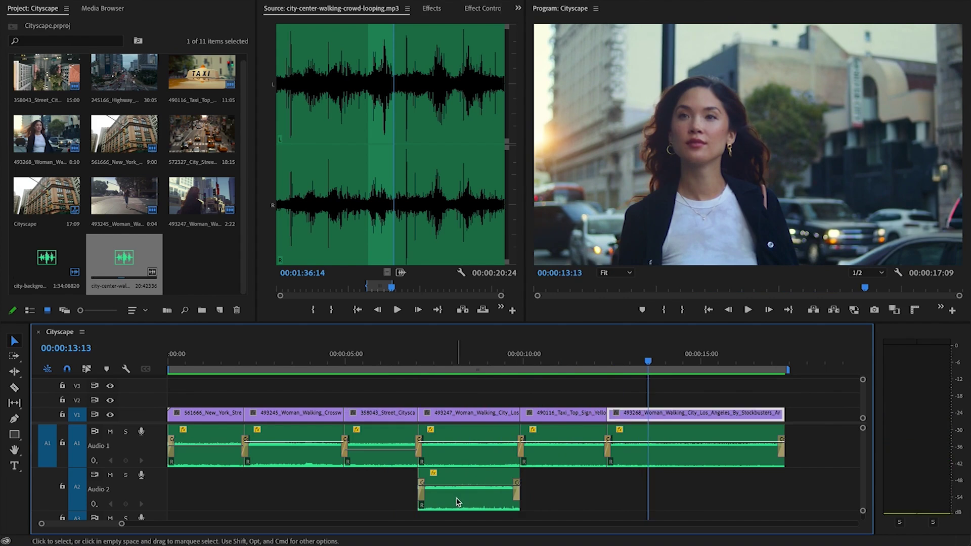
{"action": "left_click", "coordinate": [458, 502]}
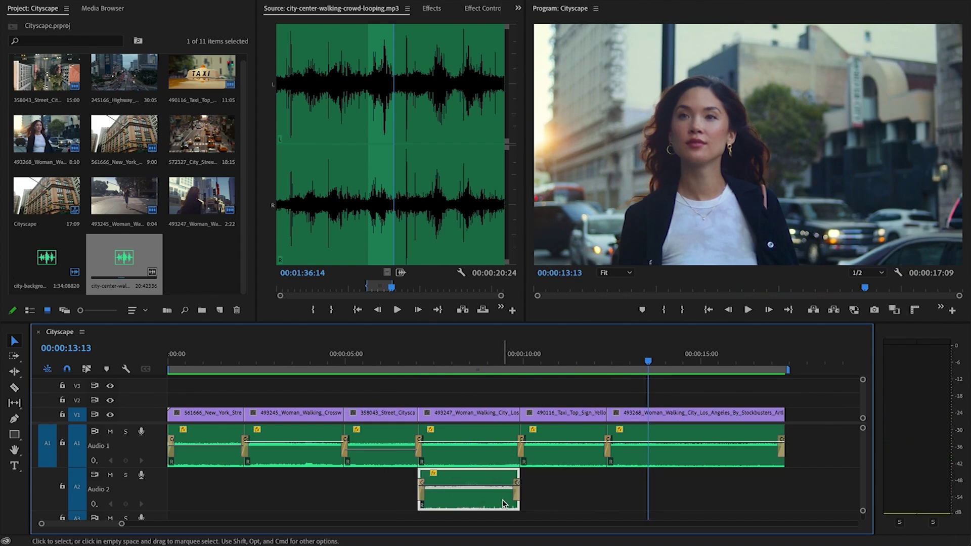
{"action": "left_click_drag", "start_coordinate": [392, 287], "coordinate": [473, 289]}
{"action": "key", "text": "i"}
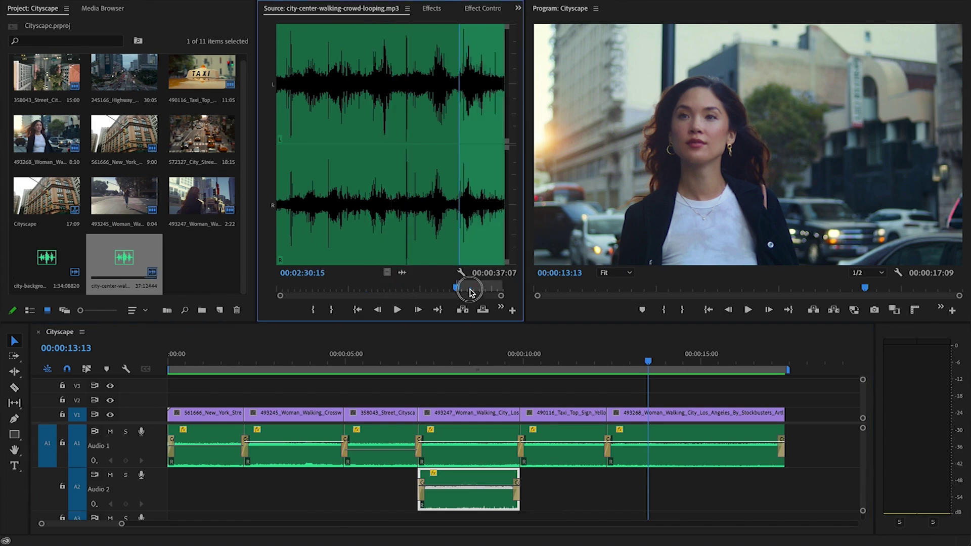
{"action": "left_click", "coordinate": [470, 289]}
{"action": "key", "text": "o"}
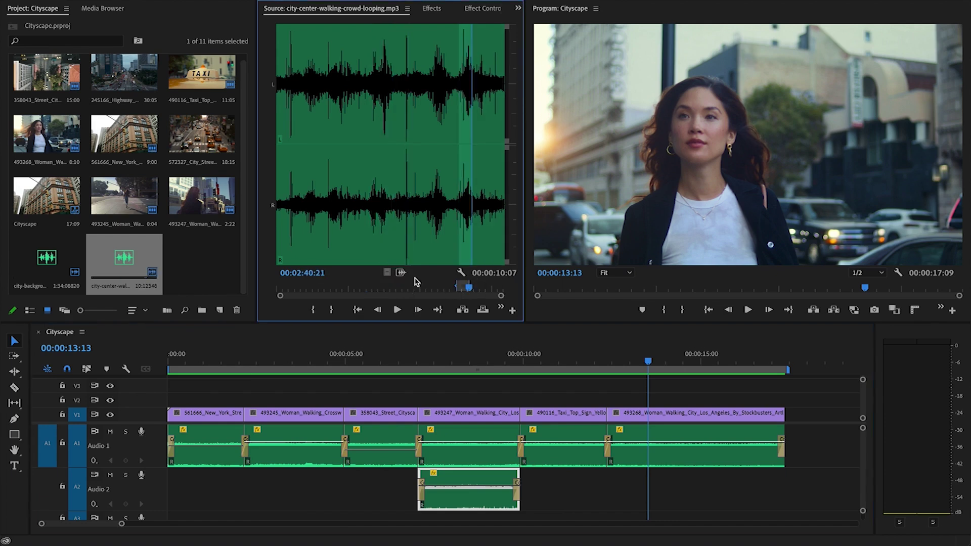
{"action": "left_click_drag", "start_coordinate": [403, 274], "coordinate": [635, 501]}
Cut the second crowd clip at the sequence end and delete the part past 17:09
{"action": "scroll", "coordinate": [627, 502], "scroll_direction": "down", "scroll_amount": 5}
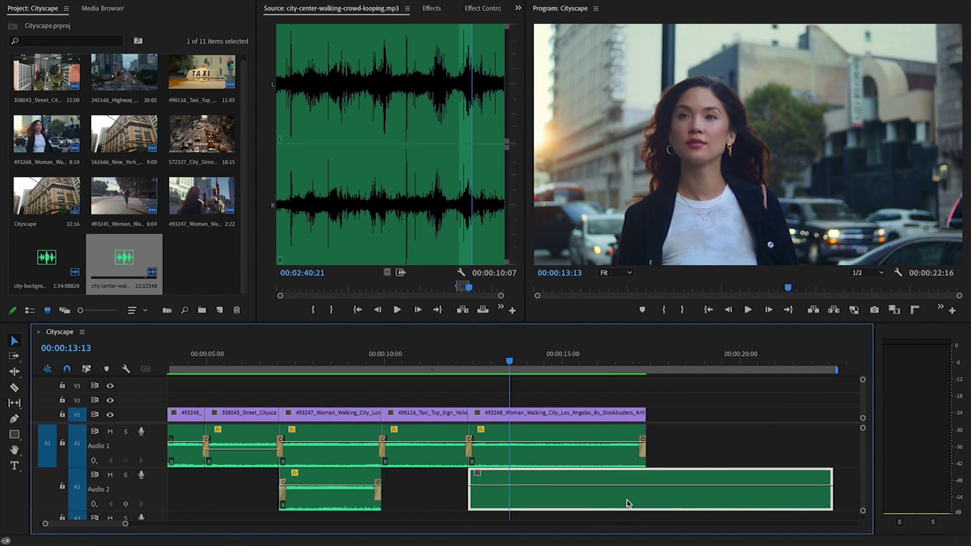
{"action": "key", "text": "Down"}
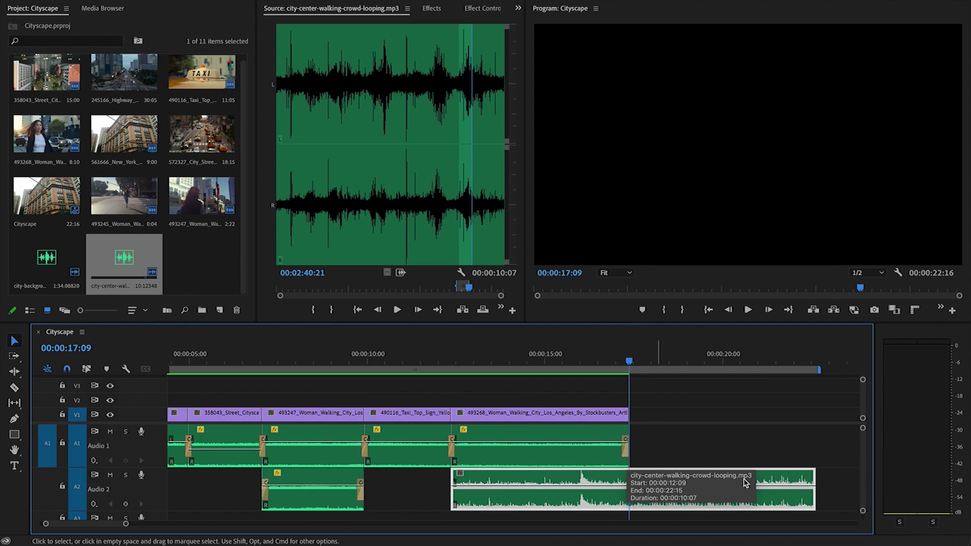
{"action": "key", "text": "super+k"}
{"action": "left_click", "coordinate": [760, 478]}
{"action": "key", "text": "Delete"}
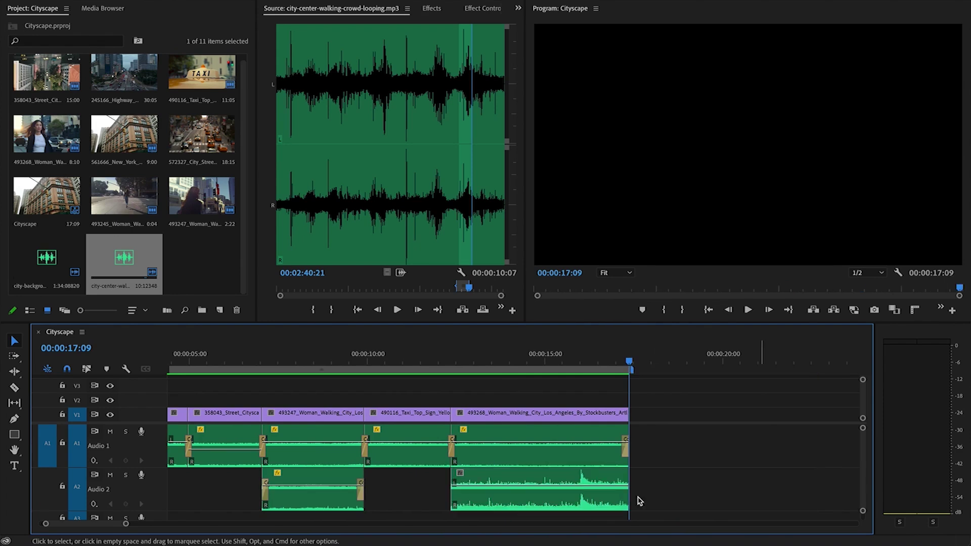
Apply -12 dB gain to the second crowd clip and play back the sequence end
{"action": "left_click", "coordinate": [580, 500]}
{"action": "key", "text": "g"}
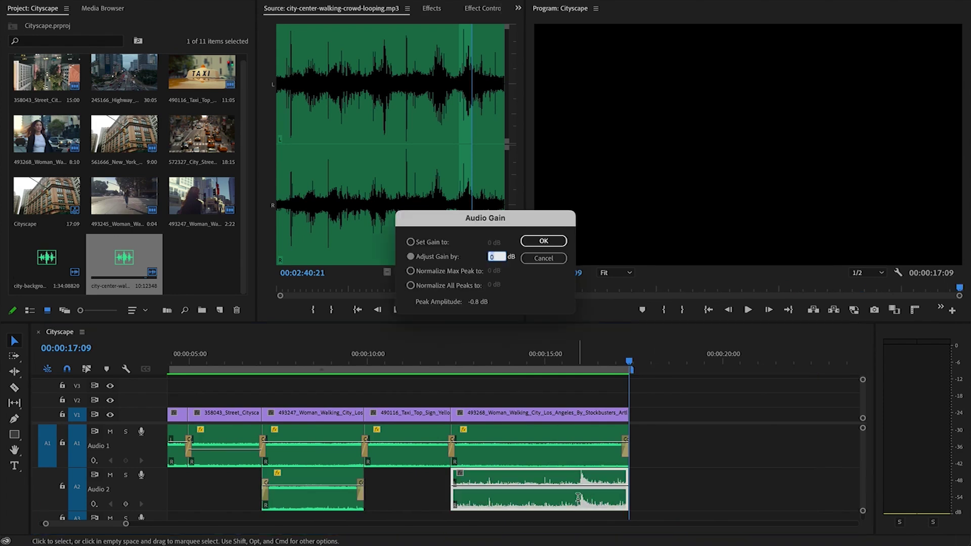
{"action": "key", "text": "Tab"}
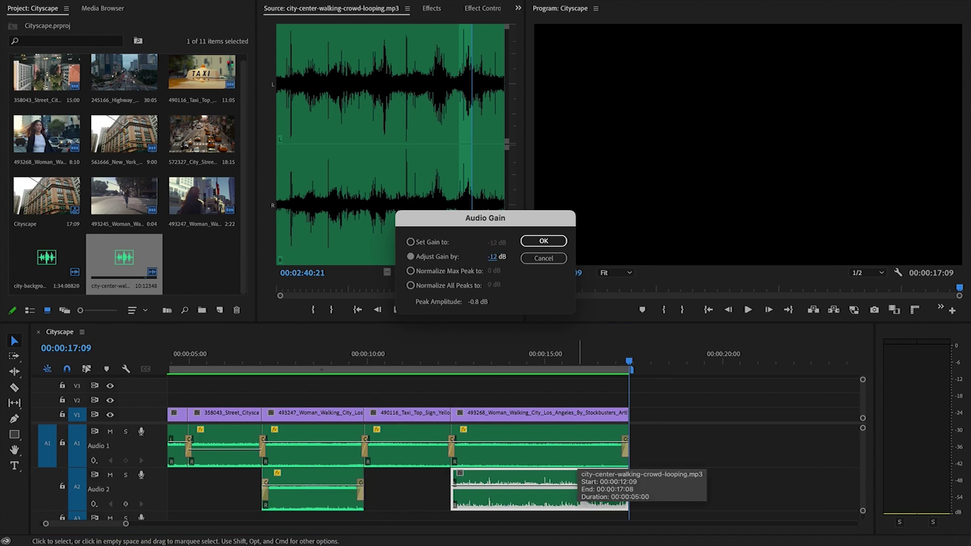
{"action": "key", "text": "Return"}
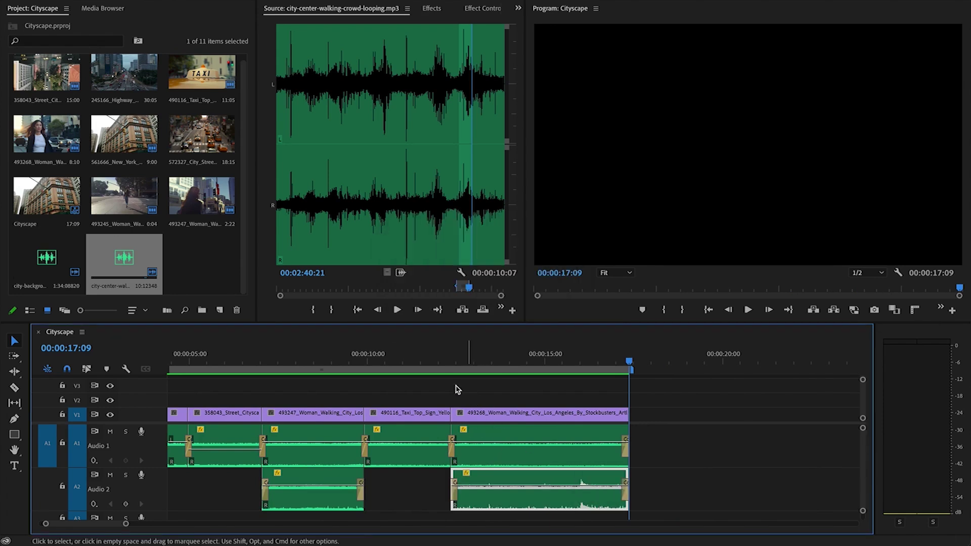
{"action": "left_click", "coordinate": [440, 360]}
{"action": "key", "text": "space"}
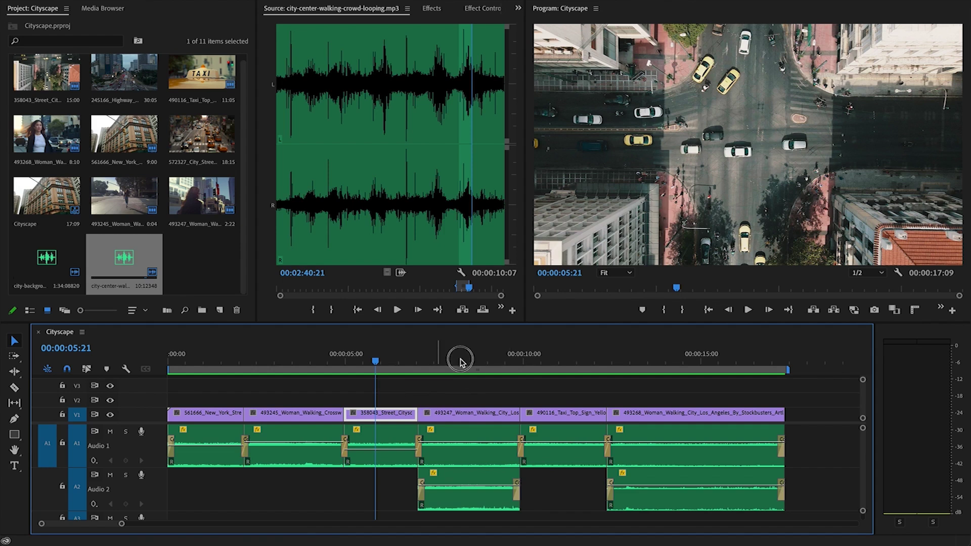
{"action": "left_click_drag", "start_coordinate": [478, 360], "coordinate": [534, 360]}
Search Storyblocks sound effects for 'taxi' and preview Female taxi hale and the male taxi voice clip
{"action": "left_click", "coordinate": [180, 529]}
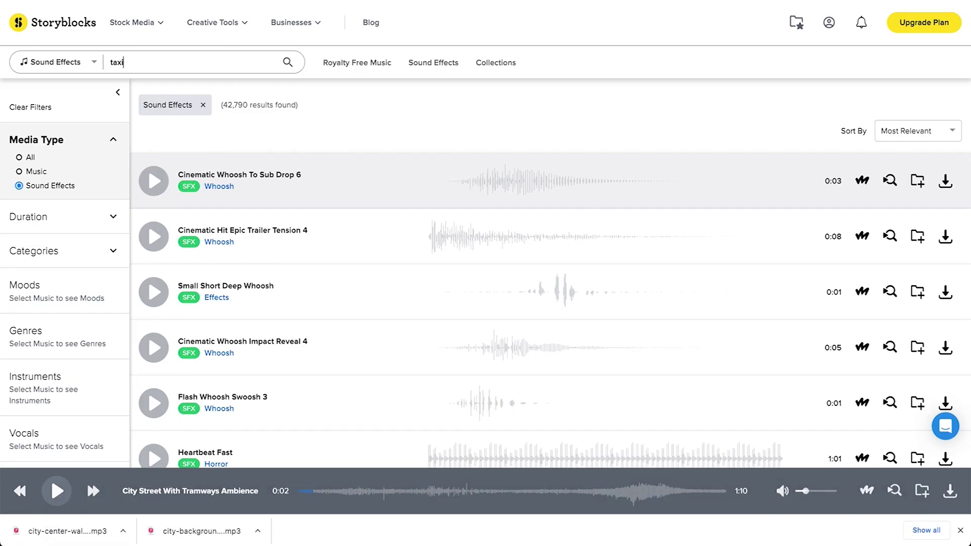
{"action": "type", "text": "taxi"}
{"action": "key", "text": "Return"}
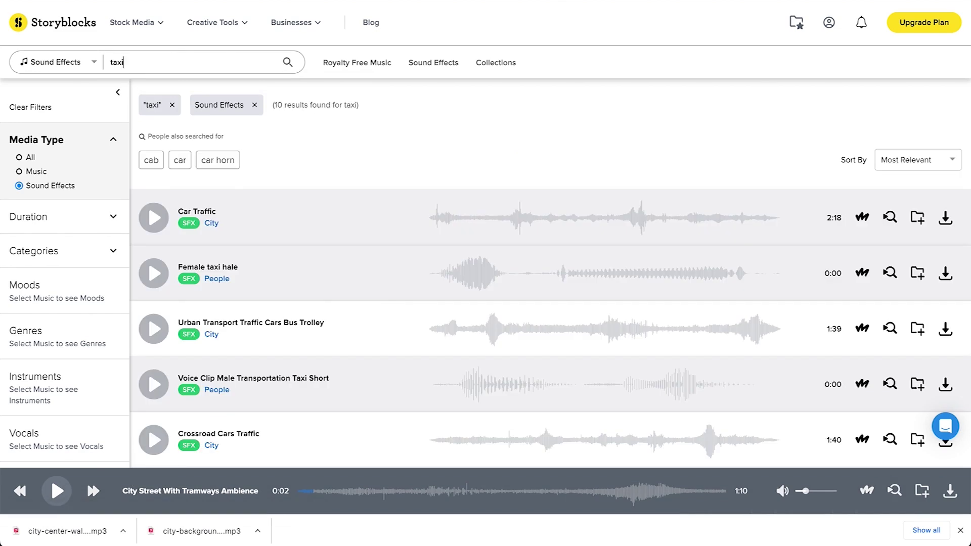
{"action": "left_click", "coordinate": [158, 273]}
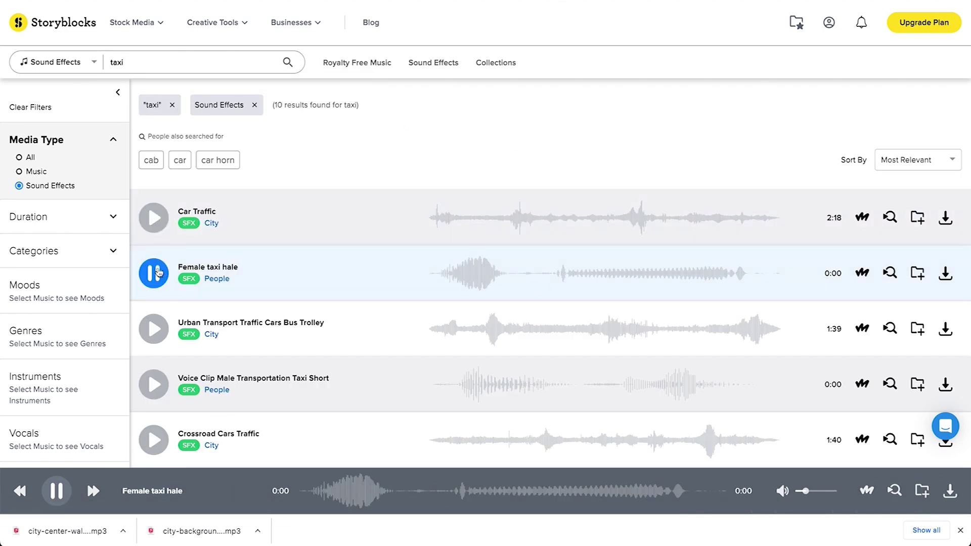
{"action": "left_click", "coordinate": [159, 272]}
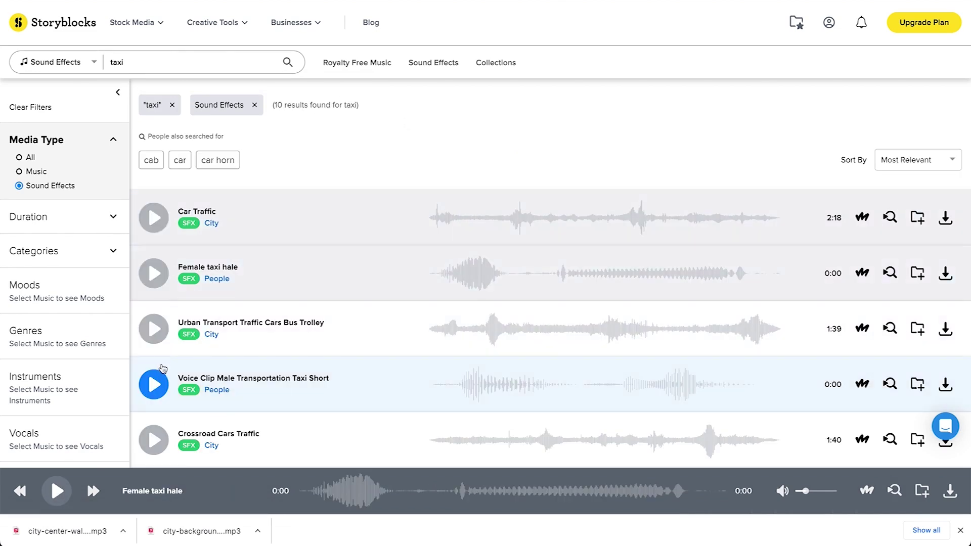
{"action": "left_click", "coordinate": [155, 383]}
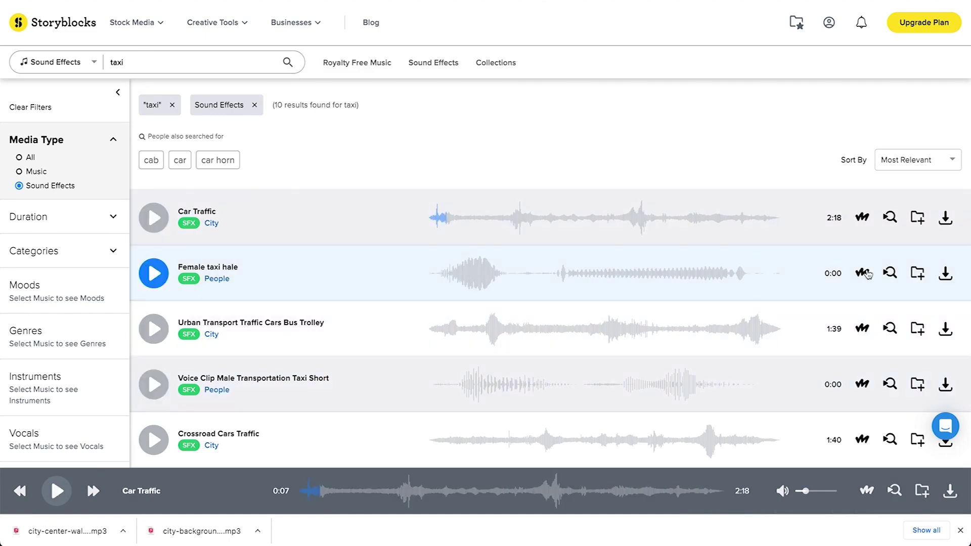
Download Female taxi hale and Car Traffic as MP3 and import both into the project
{"action": "left_click", "coordinate": [921, 296]}
{"action": "left_click", "coordinate": [628, 218]}
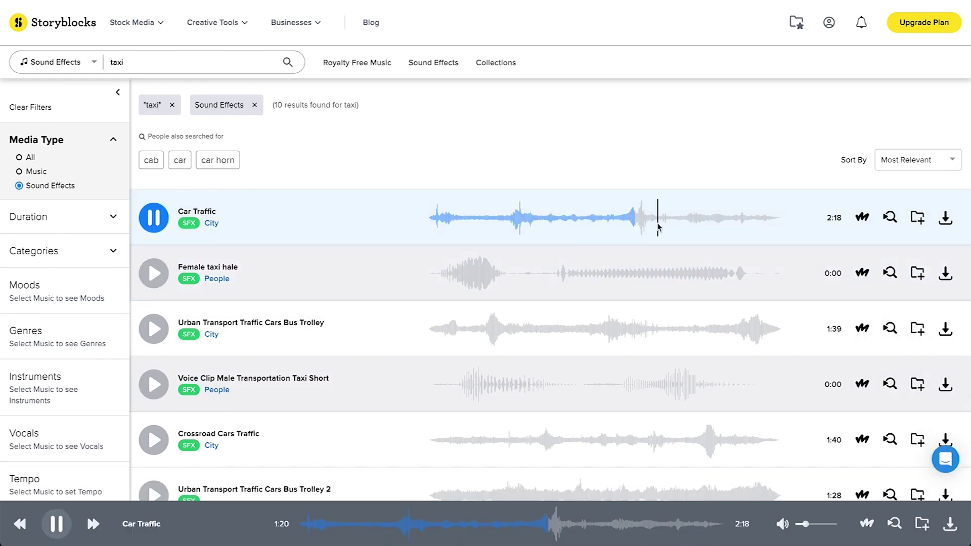
{"action": "left_click", "coordinate": [945, 218]}
{"action": "left_click", "coordinate": [890, 241]}
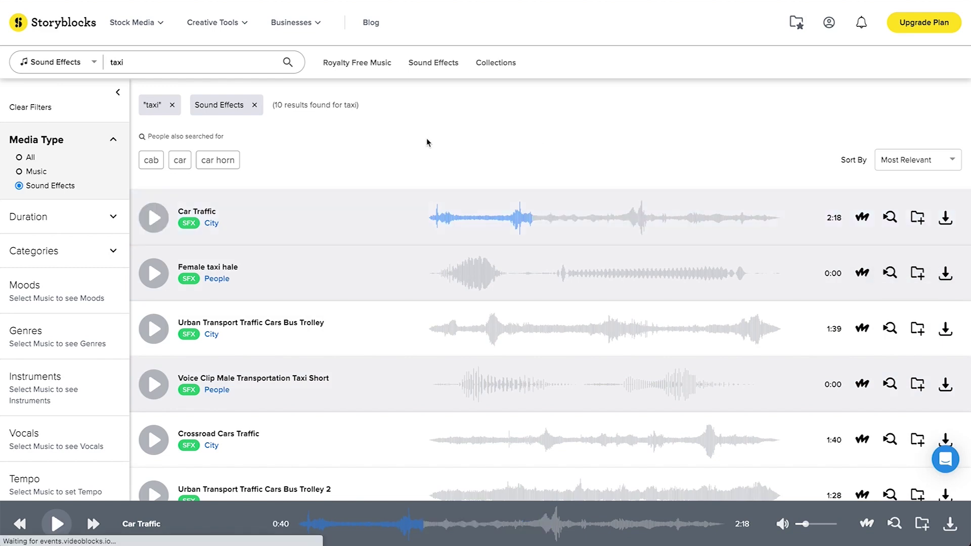
{"action": "left_click_drag", "start_coordinate": [819, 291], "coordinate": [228, 258]}
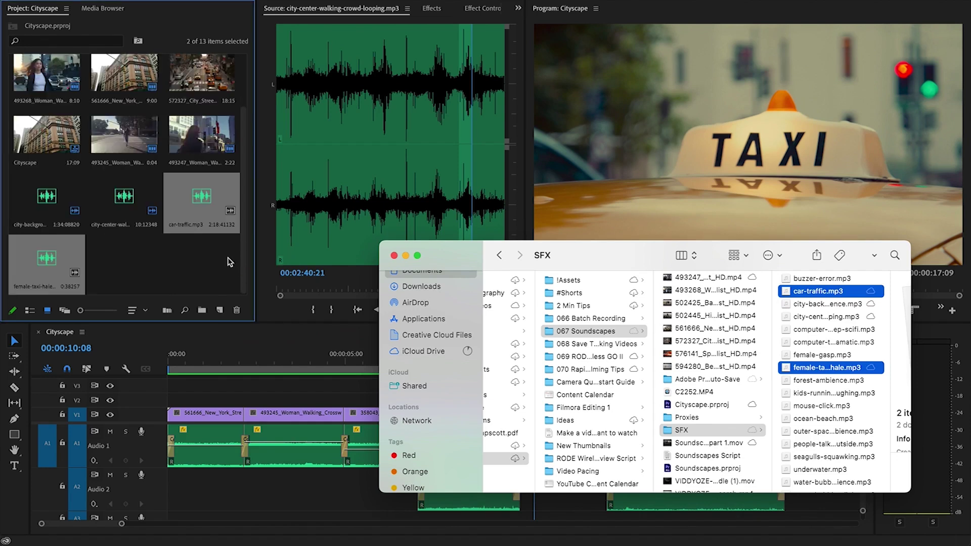
Place the female-taxi-hale sound on Audio 2 at the taxi shot and play it back
{"action": "left_click", "coordinate": [133, 257]}
{"action": "double_click", "coordinate": [33, 259]}
{"action": "left_click_drag", "start_coordinate": [402, 273], "coordinate": [543, 493]}
{"action": "key", "text": "="}
{"action": "left_click", "coordinate": [493, 377]}
{"action": "key", "text": "space"}
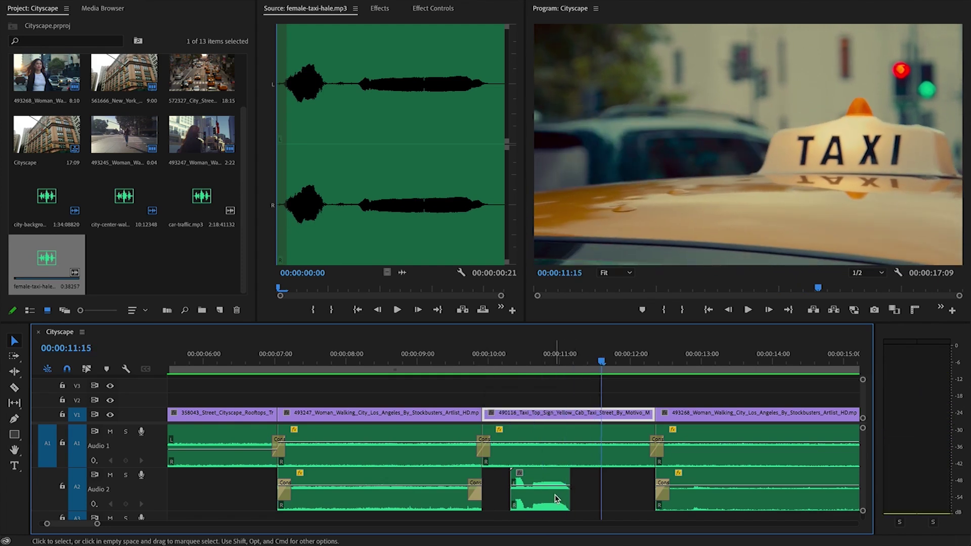
Apply an Audio Gain change to the taxi hail clip and review the taxi shot from about 9 seconds
{"action": "left_click", "coordinate": [555, 498]}
{"action": "key", "text": "g"}
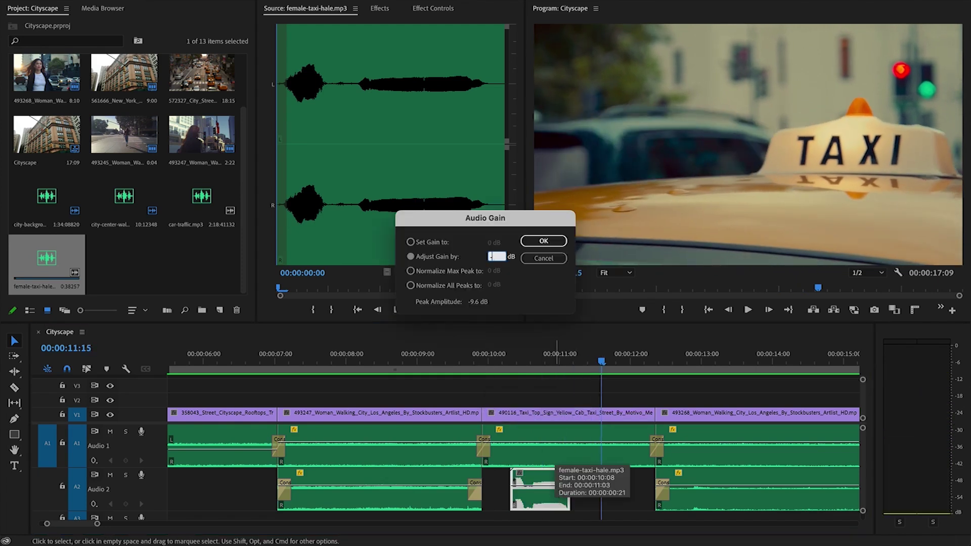
{"action": "key", "text": "Return"}
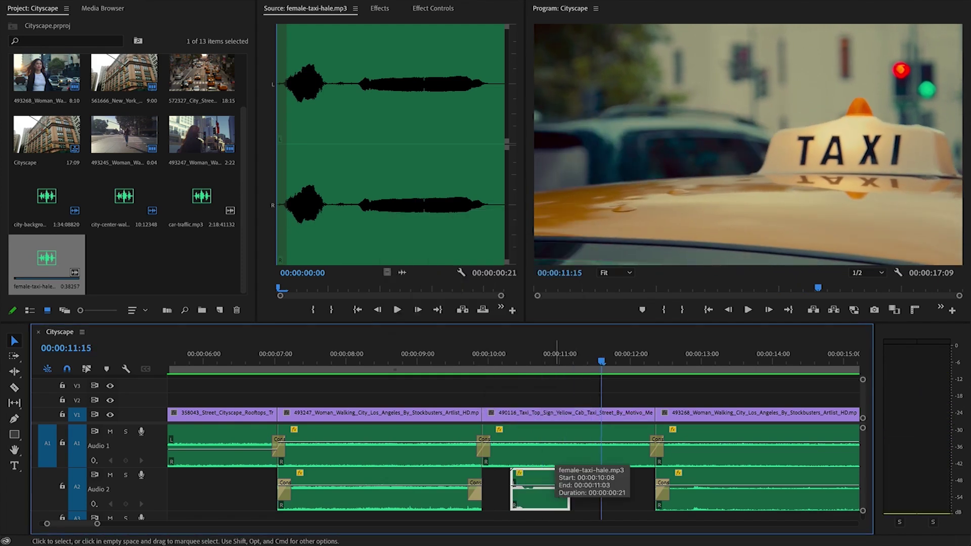
{"action": "left_click", "coordinate": [439, 362]}
{"action": "key", "text": "space"}
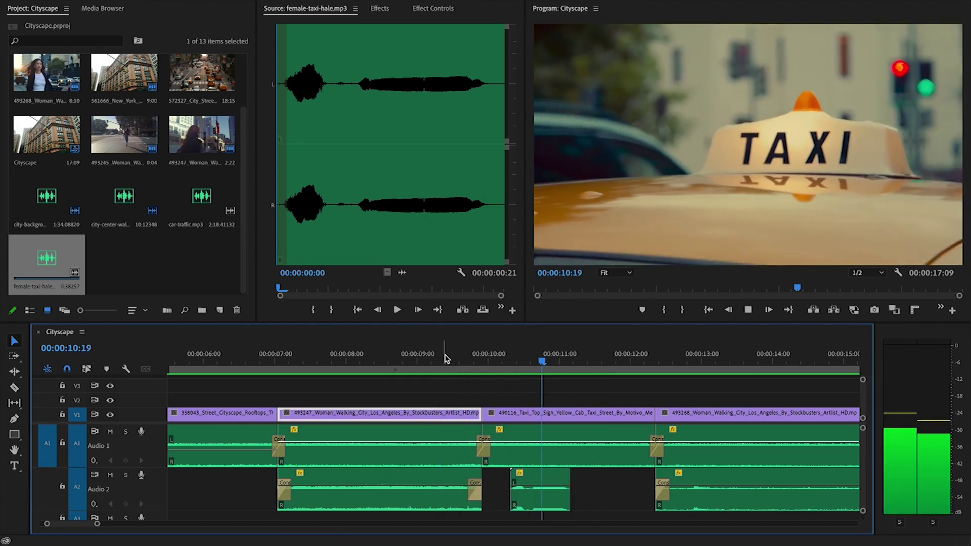
{"action": "key", "text": "space"}
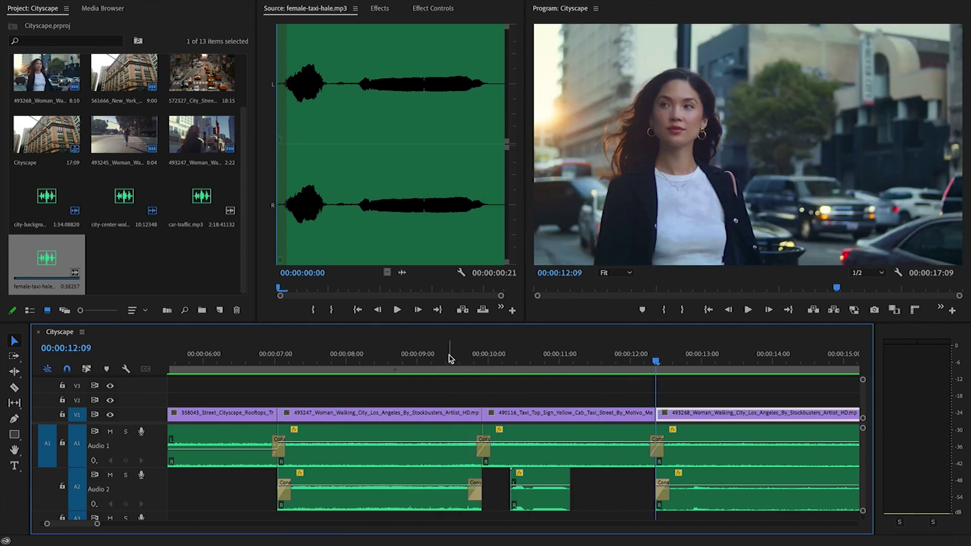
Fit the whole sequence in the timeline and scrub through the aerial street shot at 05:11
{"action": "key", "text": "backslash"}
{"action": "key", "text": "End"}
{"action": "left_click", "coordinate": [362, 360]}
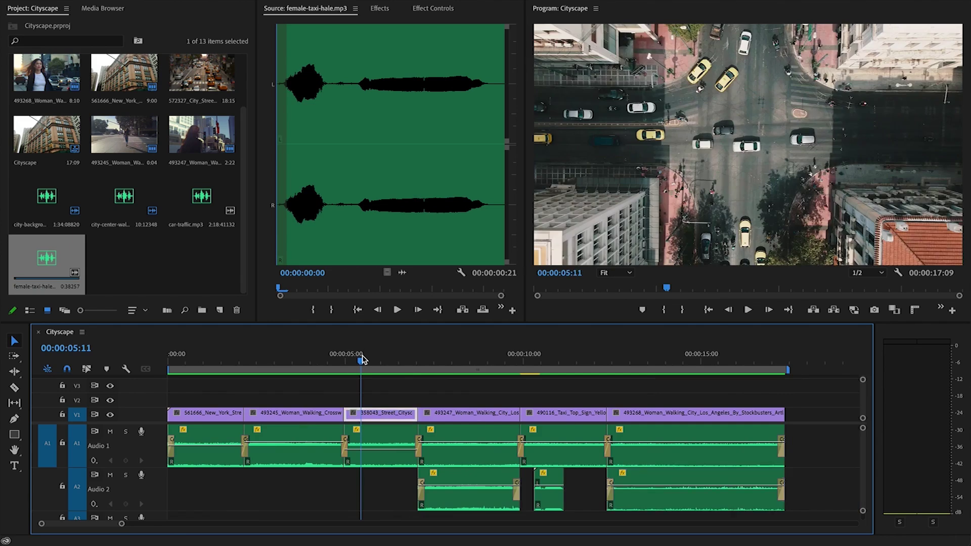
{"action": "mouse_move", "coordinate": [361, 359]}
{"action": "left_mouse_down"}
{"action": "mouse_move", "coordinate": [423, 354]}
{"action": "mouse_move", "coordinate": [357, 359]}
{"action": "left_mouse_up"}
Search sound effects for 'city birds' and preview City Park, Sparrows Chirping - Looping and City Park Foley
{"action": "left_click", "coordinate": [167, 520]}
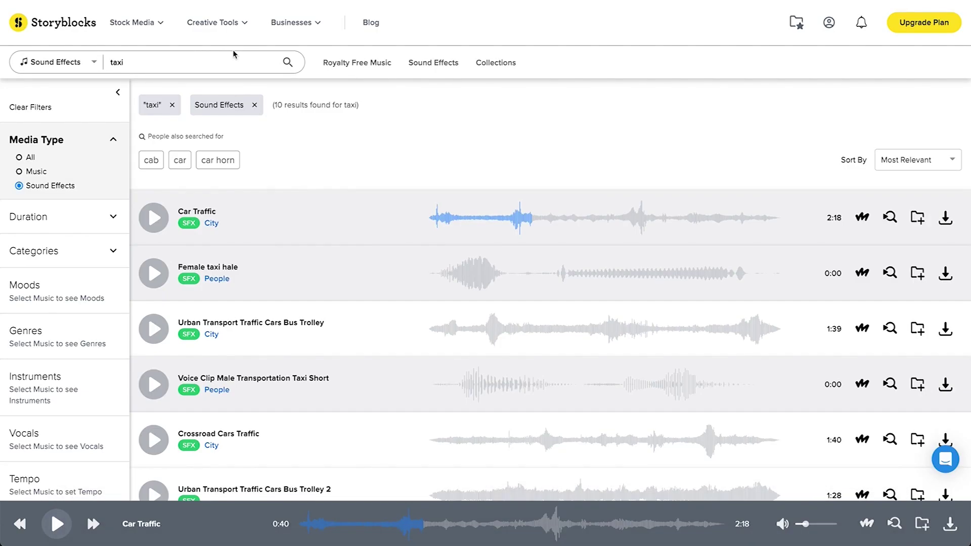
{"action": "left_click", "coordinate": [93, 63]}
{"action": "key", "text": "Return"}
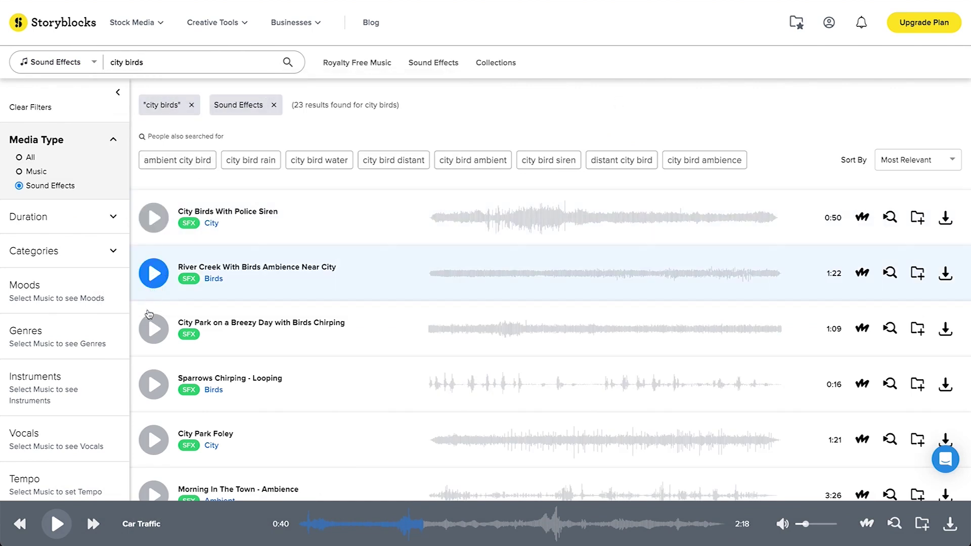
{"action": "left_click", "coordinate": [153, 328]}
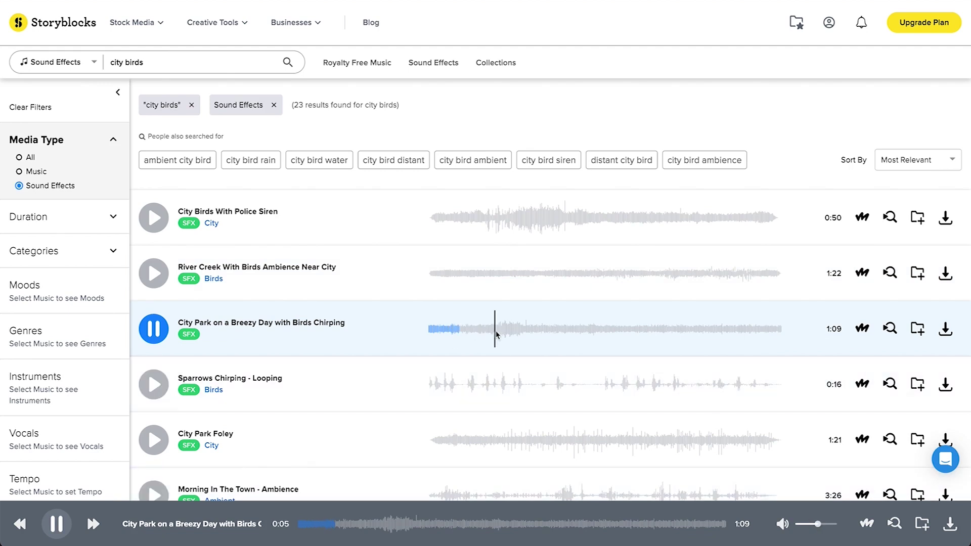
{"action": "left_click", "coordinate": [499, 334]}
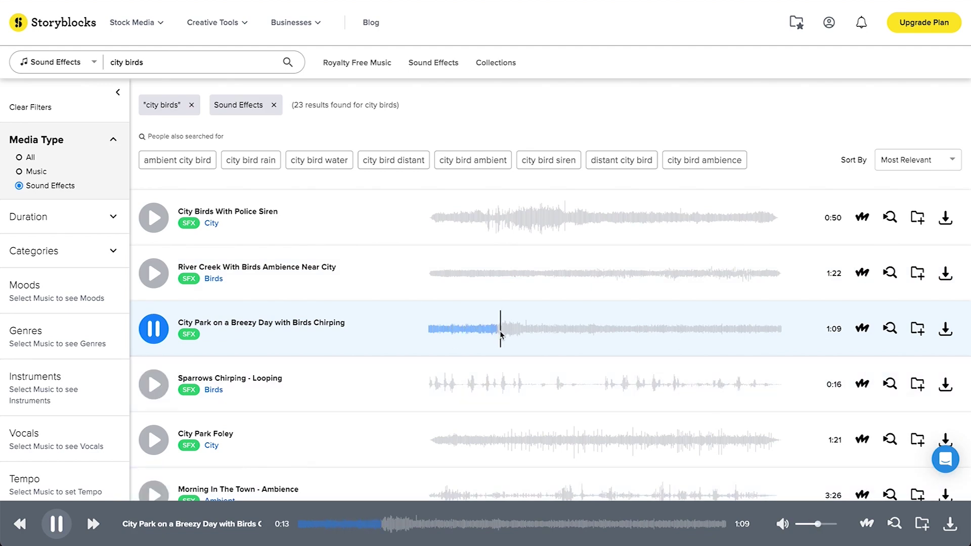
{"action": "left_click", "coordinate": [154, 386]}
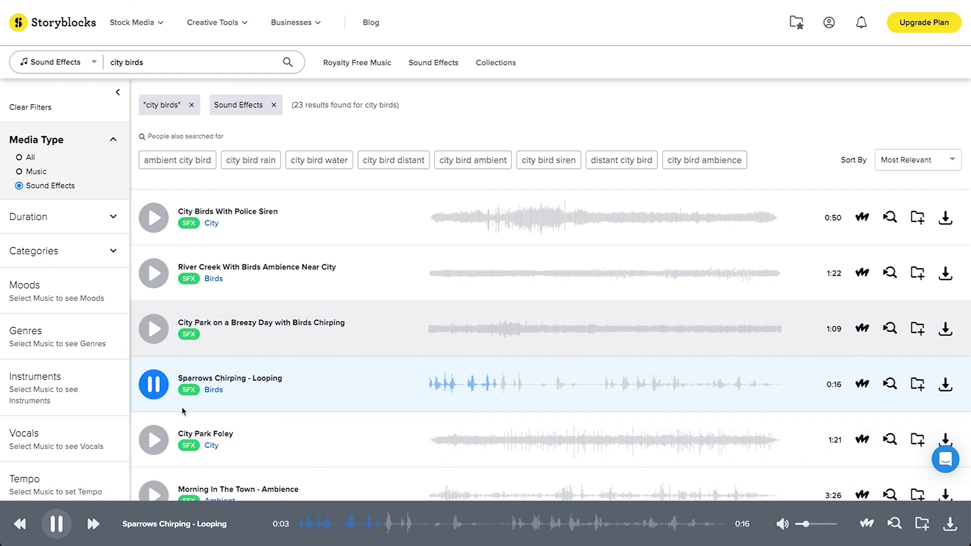
{"action": "left_click", "coordinate": [155, 439]}
Preview Sparrows Tweeting In Suburb Area, then download City Park on a Breezy Day as MP3
{"action": "scroll", "coordinate": [157, 439], "scroll_direction": "down", "scroll_amount": 2}
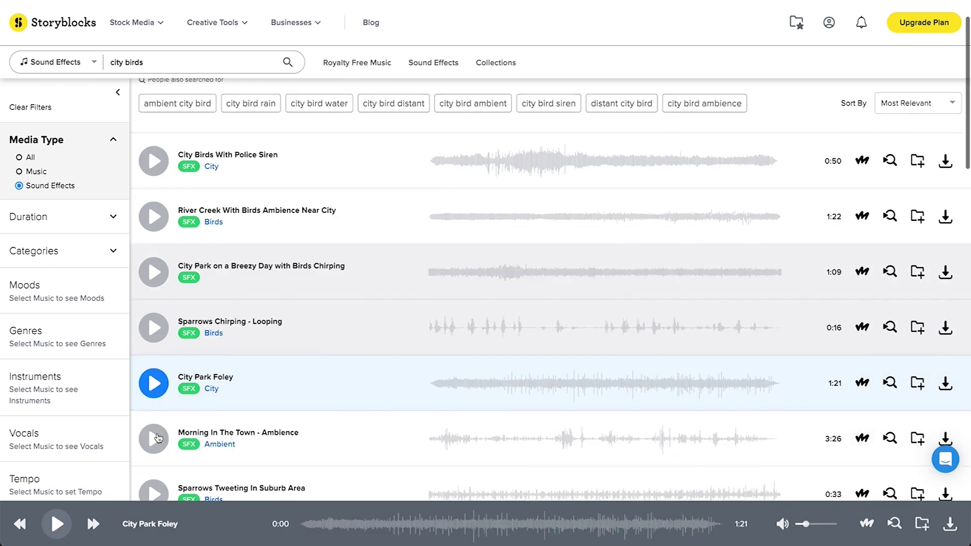
{"action": "scroll", "coordinate": [158, 438], "scroll_direction": "down", "scroll_amount": 1}
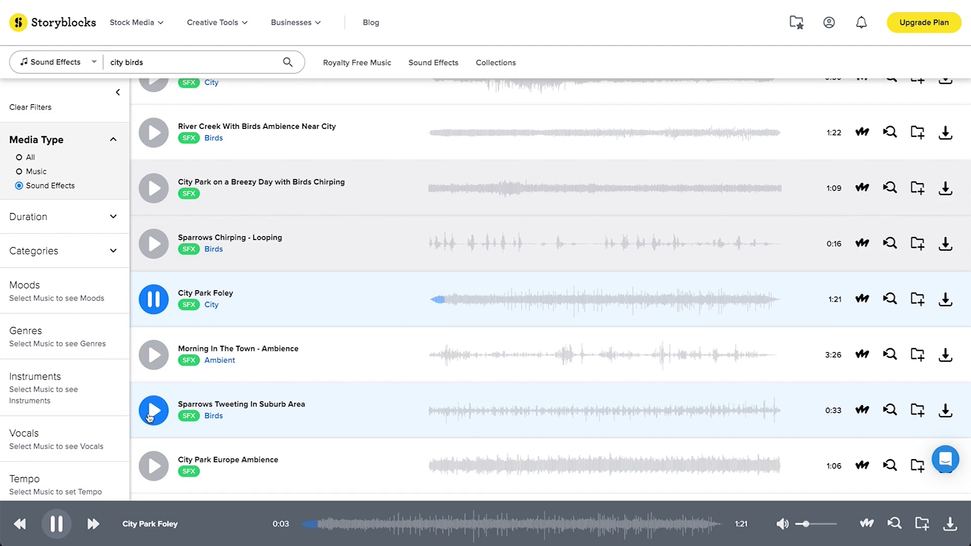
{"action": "left_click", "coordinate": [150, 417]}
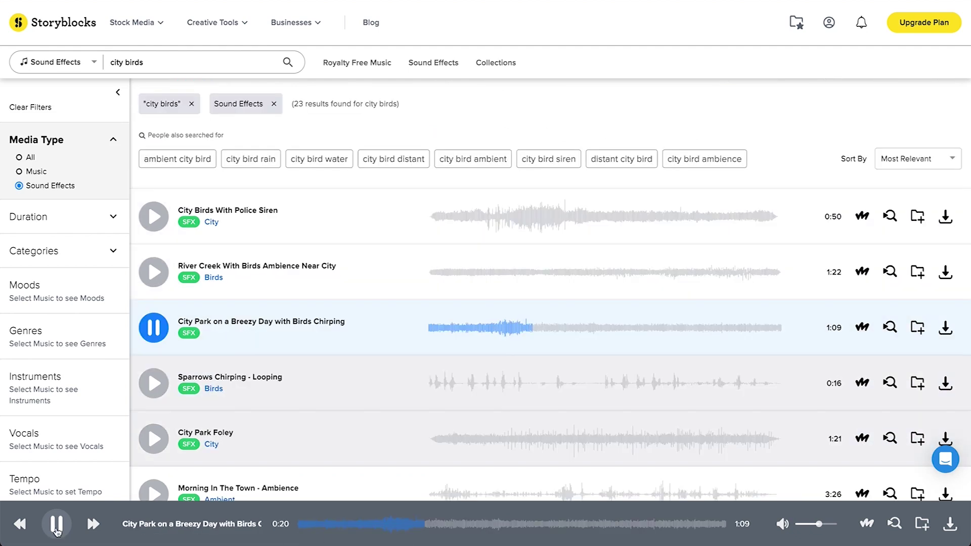
{"action": "left_click", "coordinate": [56, 526]}
{"action": "left_click", "coordinate": [945, 328]}
{"action": "left_click", "coordinate": [937, 348]}
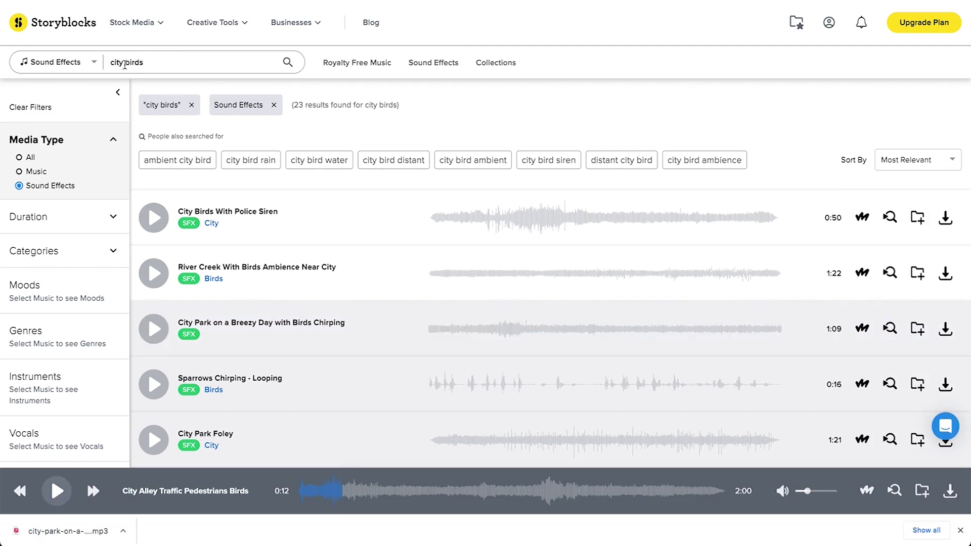
{"action": "left_click_drag", "start_coordinate": [125, 62], "coordinate": [106, 63]}
Search 'birds chirping', preview Birds Chirping in Park and Outdoor Ambiance, and close the downloads bar
{"action": "type", "text": "chirping"}
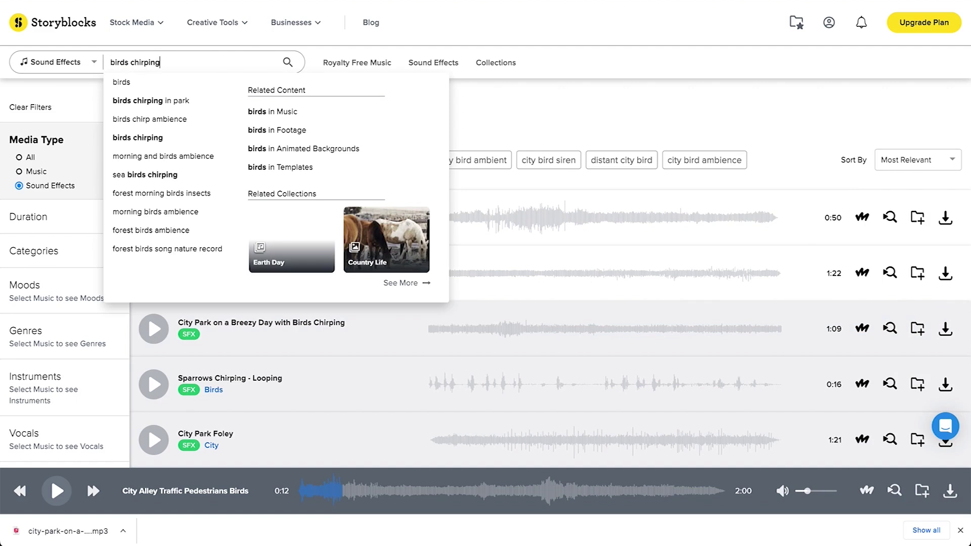
{"action": "key", "text": "Return"}
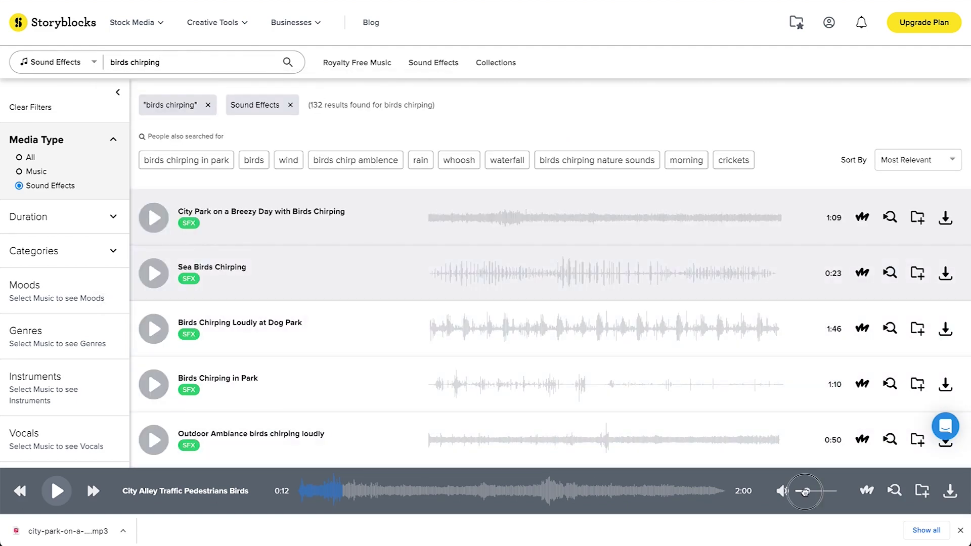
{"action": "scroll", "coordinate": [263, 318], "scroll_direction": "down", "scroll_amount": 1}
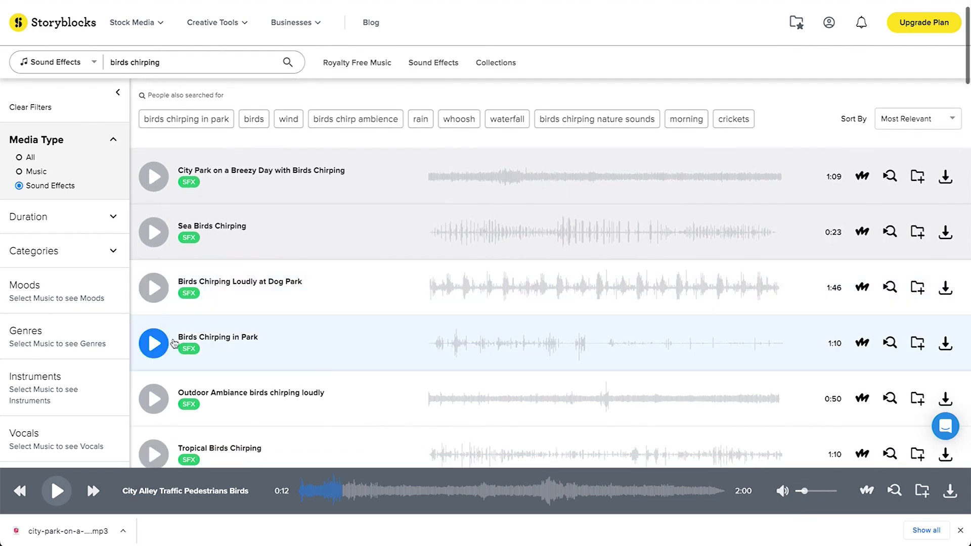
{"action": "left_click", "coordinate": [164, 343]}
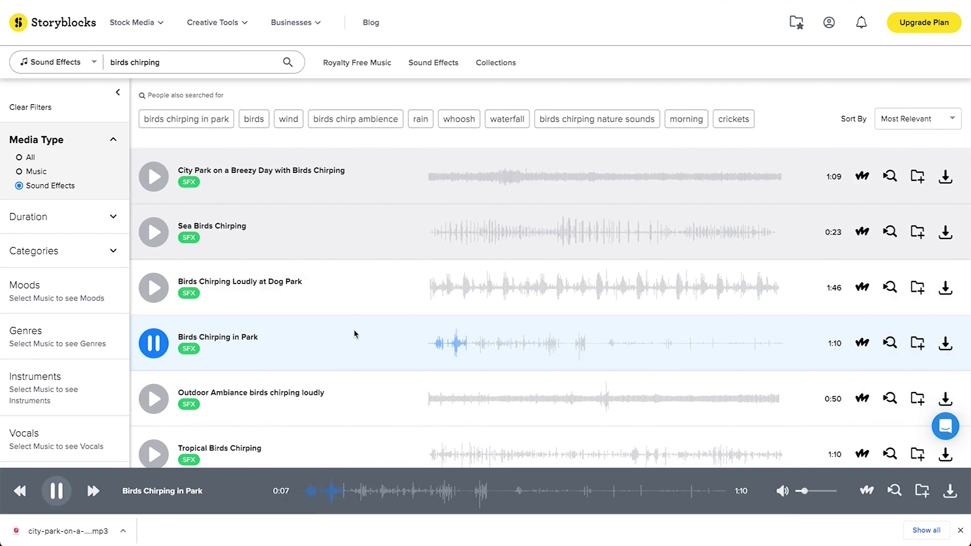
{"action": "left_click", "coordinate": [150, 402]}
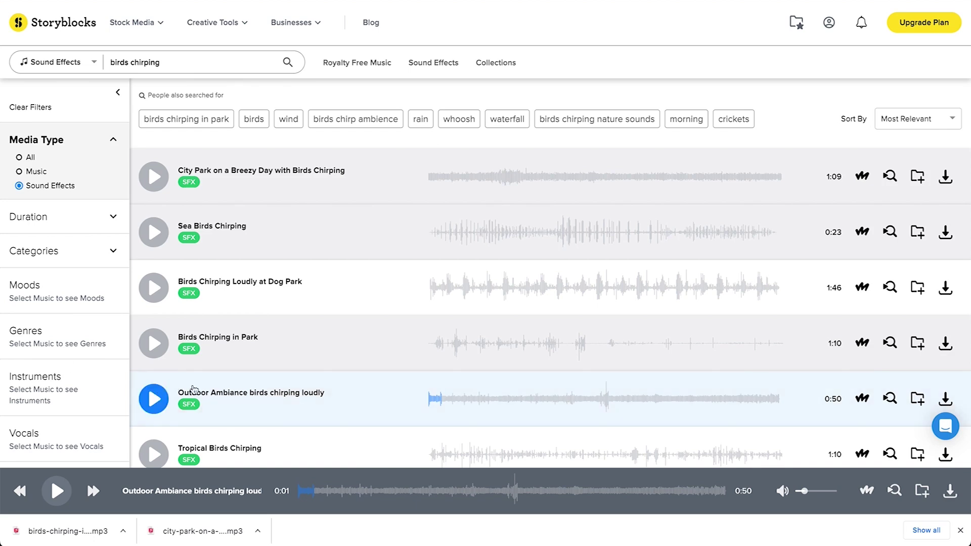
{"action": "left_click", "coordinate": [960, 530]}
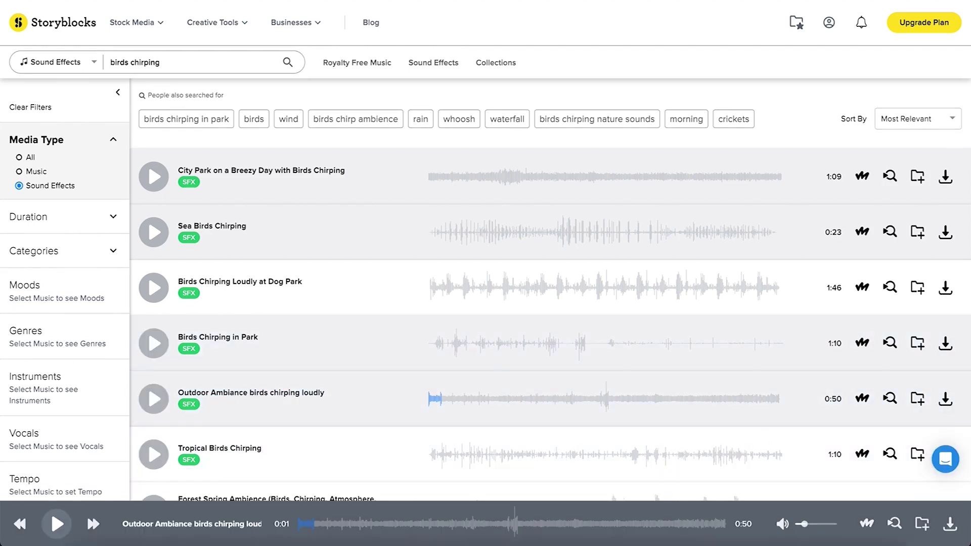
Preview the birds-chirping-in-park audio in Premiere Pro's source viewer
{"action": "left_click", "coordinate": [409, 531]}
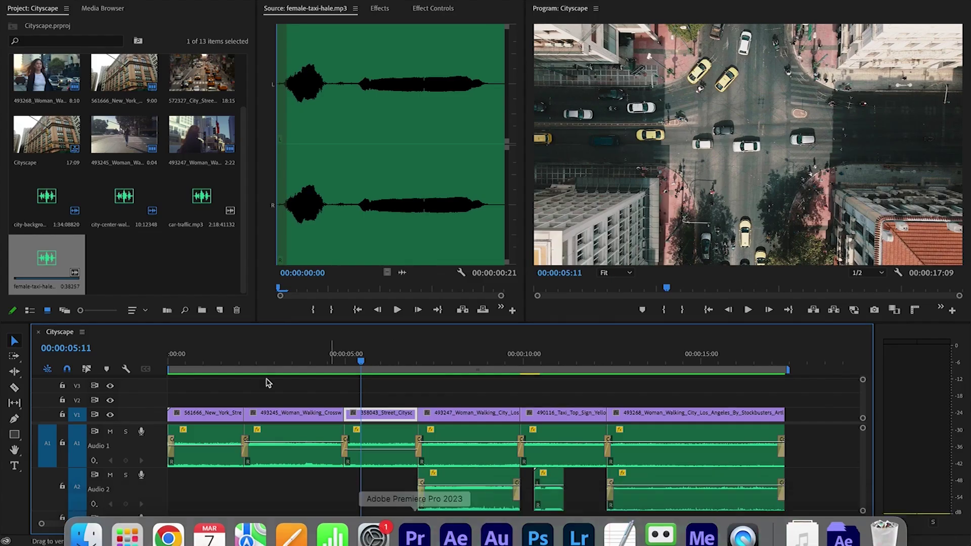
{"action": "left_click", "coordinate": [122, 224]}
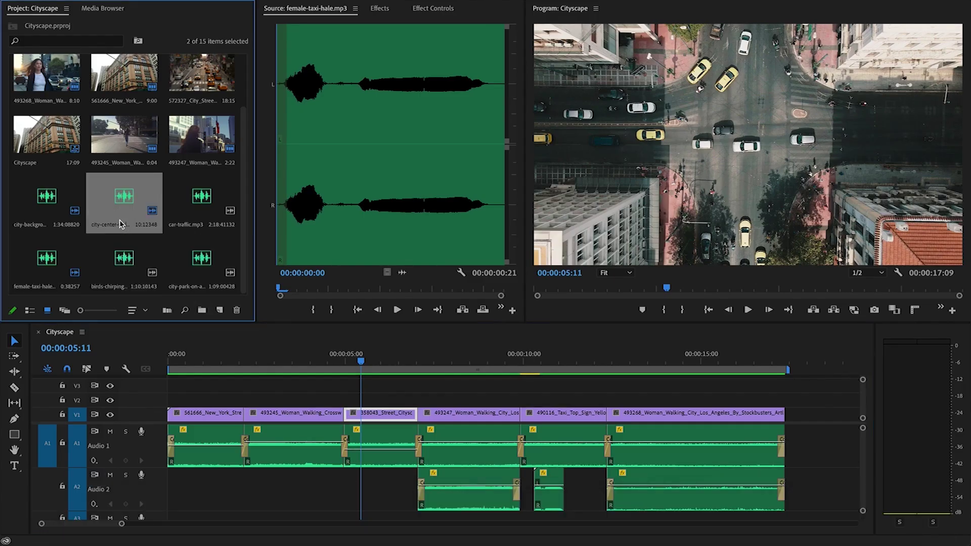
{"action": "double_click", "coordinate": [113, 259]}
{"action": "key", "text": "space"}
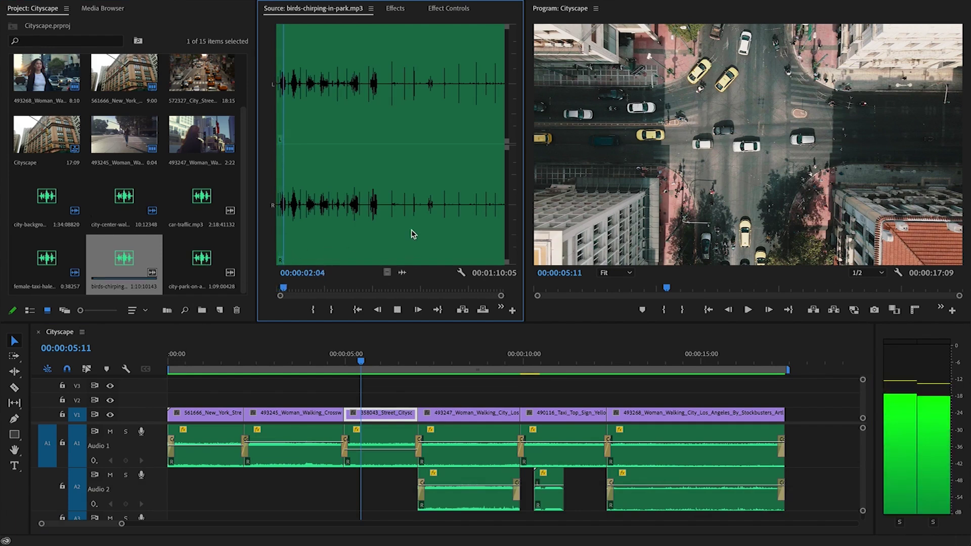
{"action": "left_click", "coordinate": [320, 212]}
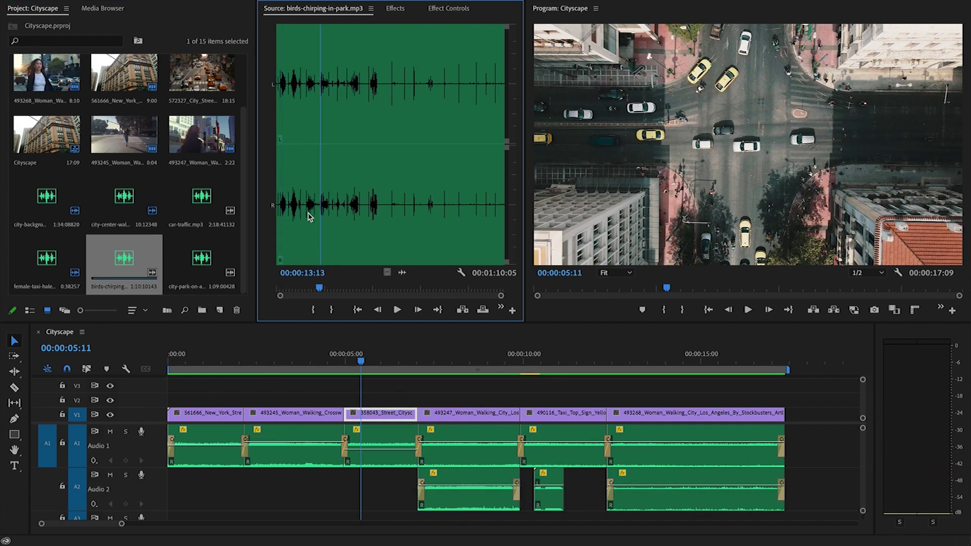
Mark the city-park audio from 00:00:56:24 to 00:00:59:23 and place it on Audio 2 under the aerial shot
{"action": "double_click", "coordinate": [201, 259]}
{"action": "key", "text": "space"}
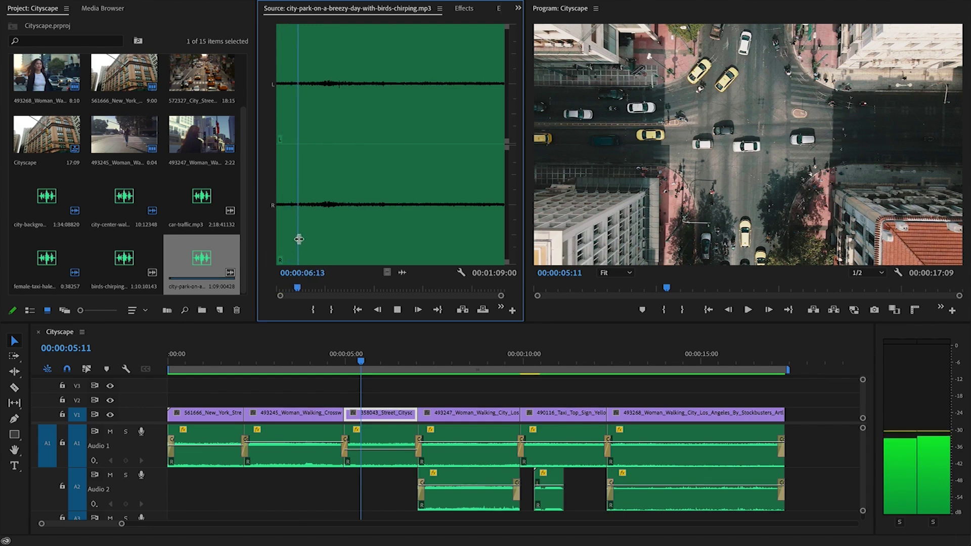
{"action": "left_click", "coordinate": [466, 227]}
{"action": "key", "text": "space"}
{"action": "key", "text": "i"}
{"action": "left_click", "coordinate": [473, 219]}
{"action": "key", "text": "o"}
{"action": "left_click_drag", "start_coordinate": [401, 273], "coordinate": [342, 496]}
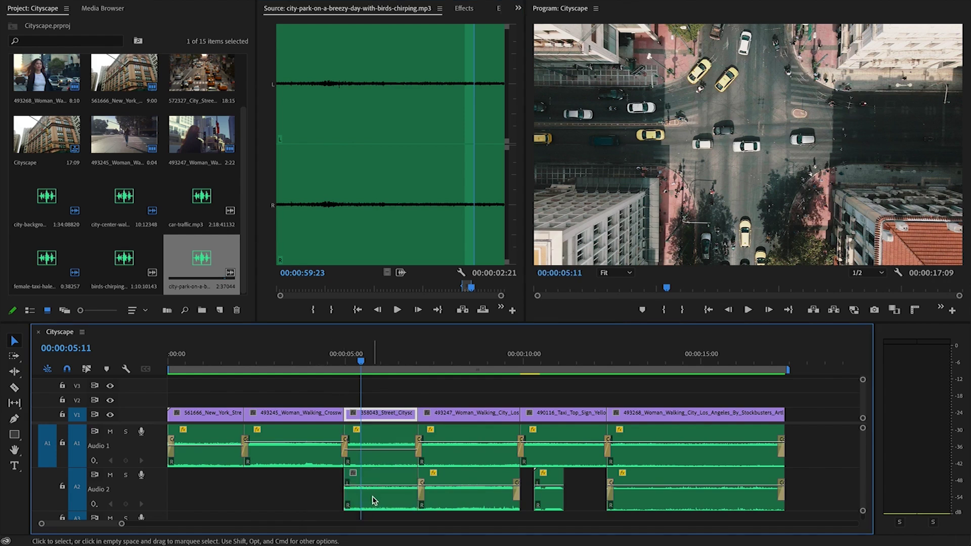
Mark In and Out around the aerial street clip in the timeline, ending at 07:01
{"action": "scroll", "coordinate": [373, 501], "scroll_direction": "down", "scroll_amount": 2}
{"action": "key", "text": "Up"}
{"action": "key", "text": "i"}
{"action": "key", "text": "Down"}
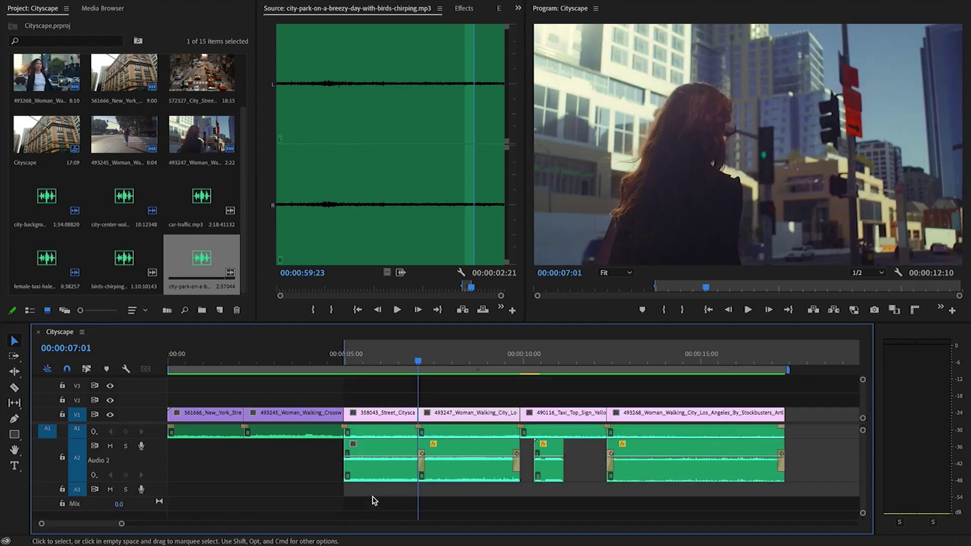
{"action": "key", "text": "o"}
Overwrite a birds-chirping-in-park stretch ending at 00:00:08:17 onto Audio 3 over the aerial clip
{"action": "left_click", "coordinate": [47, 493]}
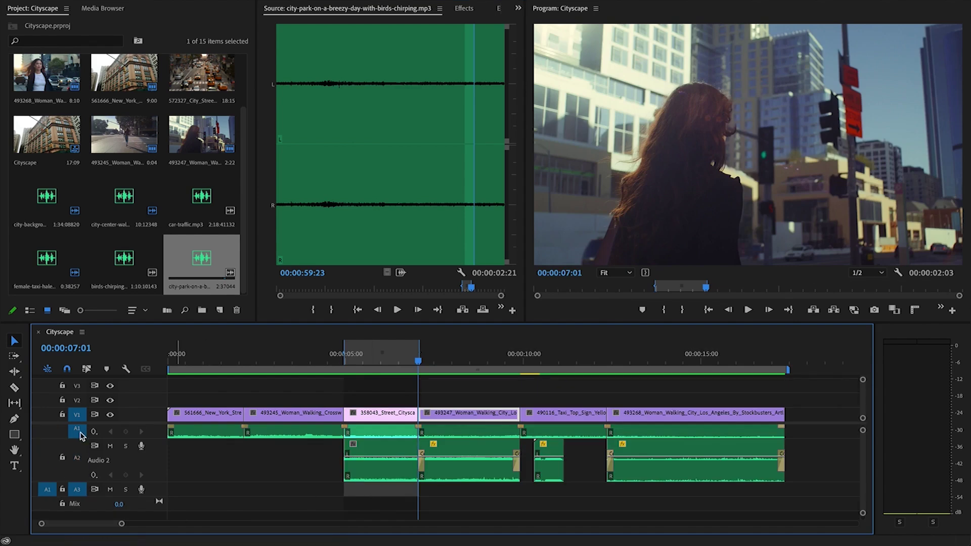
{"action": "double_click", "coordinate": [138, 267]}
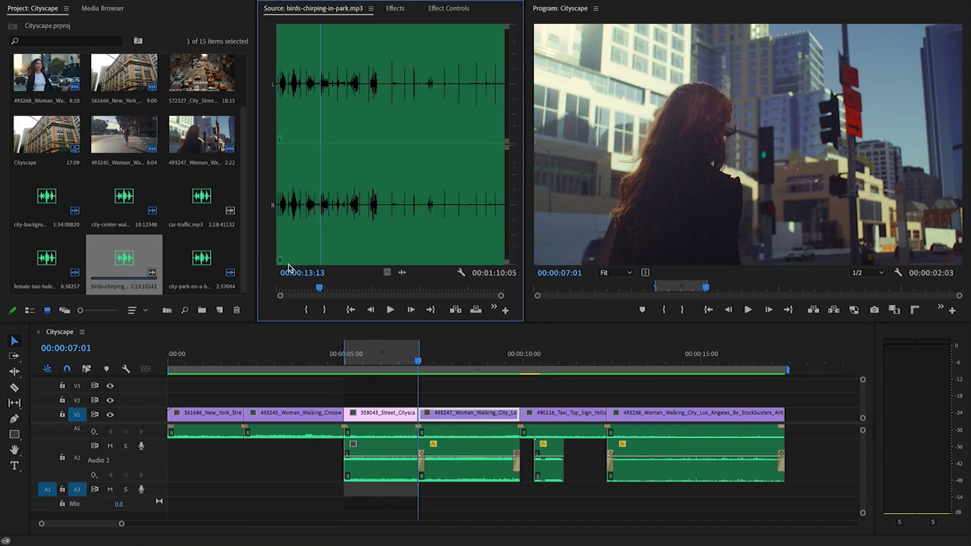
{"action": "left_click", "coordinate": [297, 288]}
{"action": "left_click_drag", "start_coordinate": [296, 289], "coordinate": [304, 288]}
{"action": "key", "text": "o"}
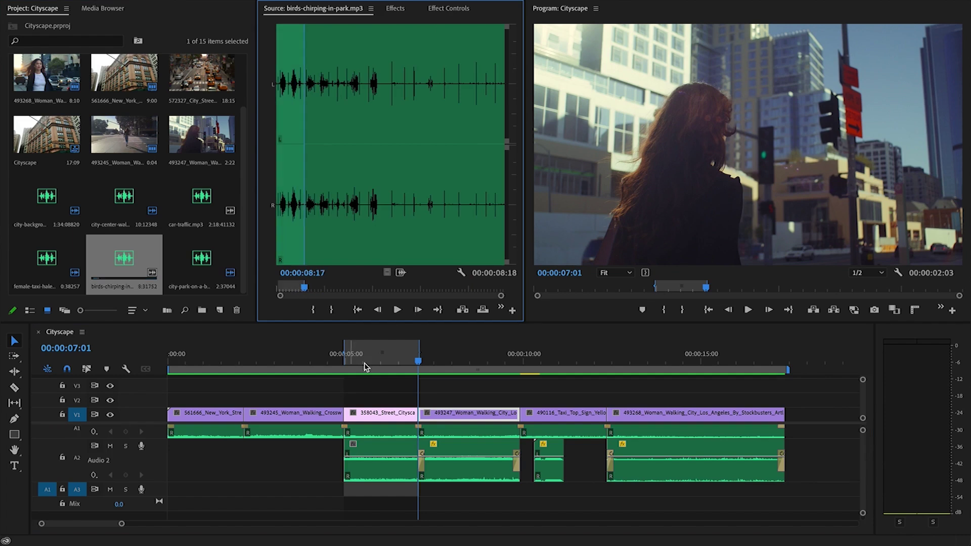
{"action": "key", "text": "period"}
Mute track A3 and replay the mix from 00:00:04:19
{"action": "scroll", "coordinate": [193, 464], "scroll_direction": "up", "scroll_amount": 3}
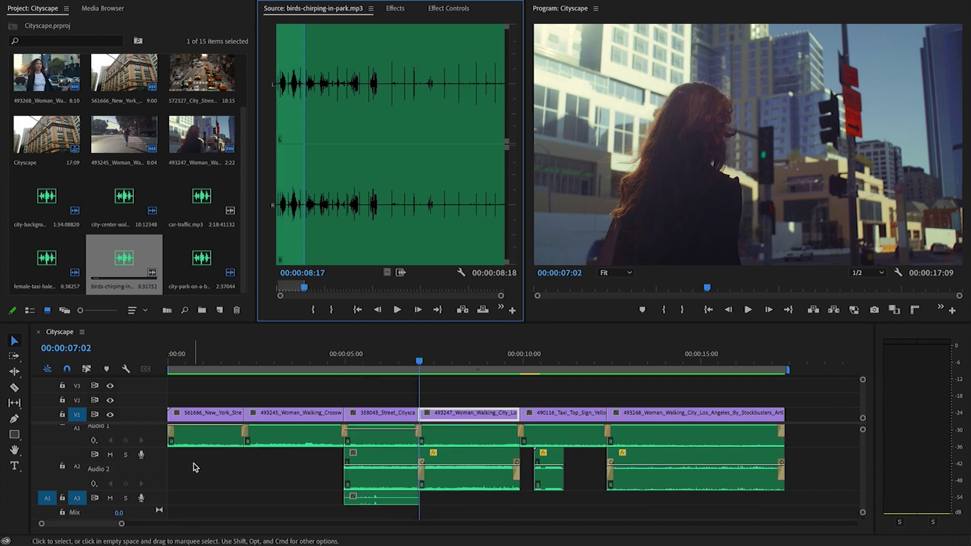
{"action": "scroll", "coordinate": [195, 467], "scroll_direction": "down", "scroll_amount": 2}
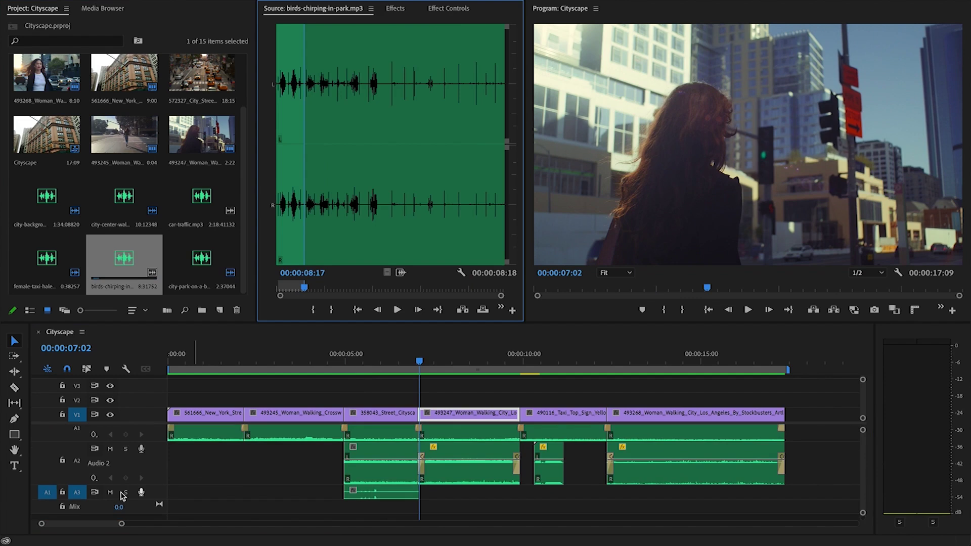
{"action": "left_click", "coordinate": [337, 406]}
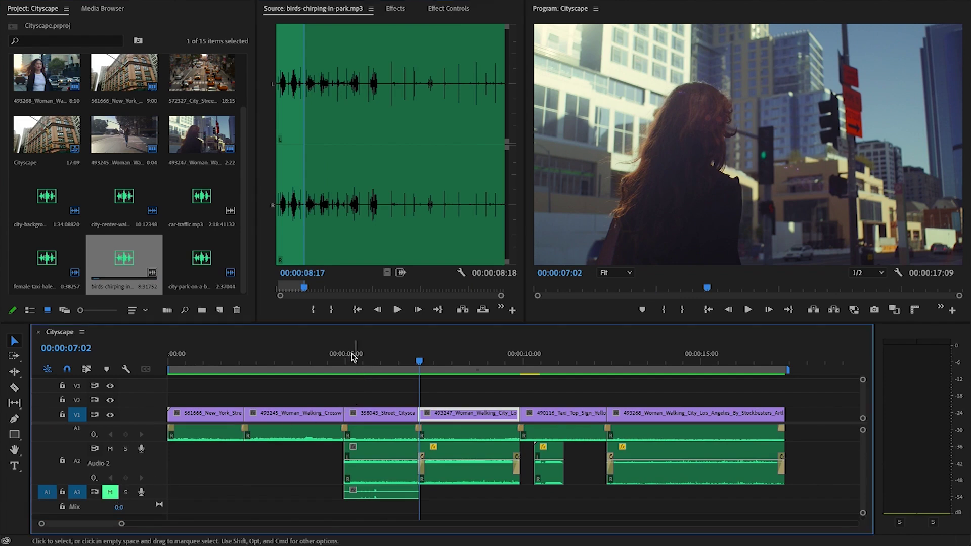
{"action": "left_click", "coordinate": [338, 359]}
{"action": "key", "text": "space"}
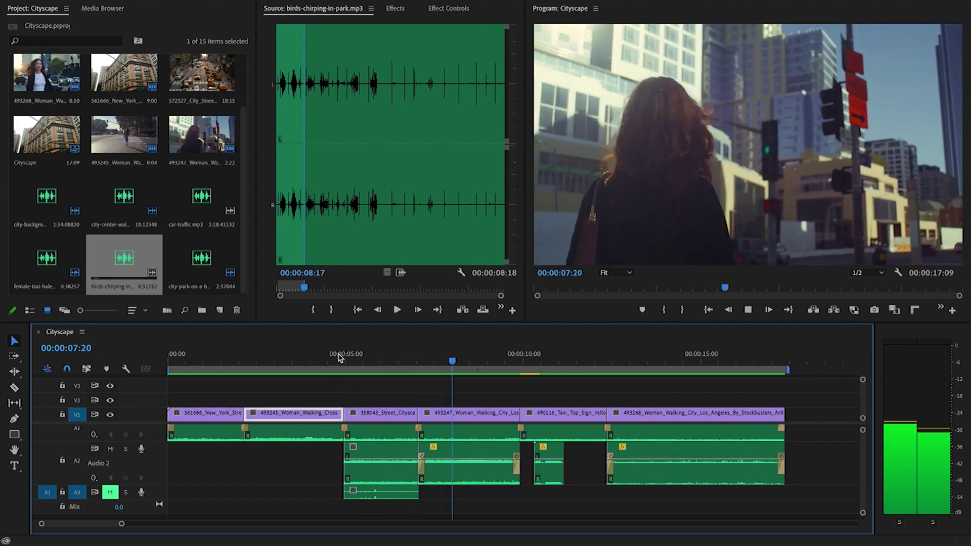
{"action": "left_click", "coordinate": [339, 358]}
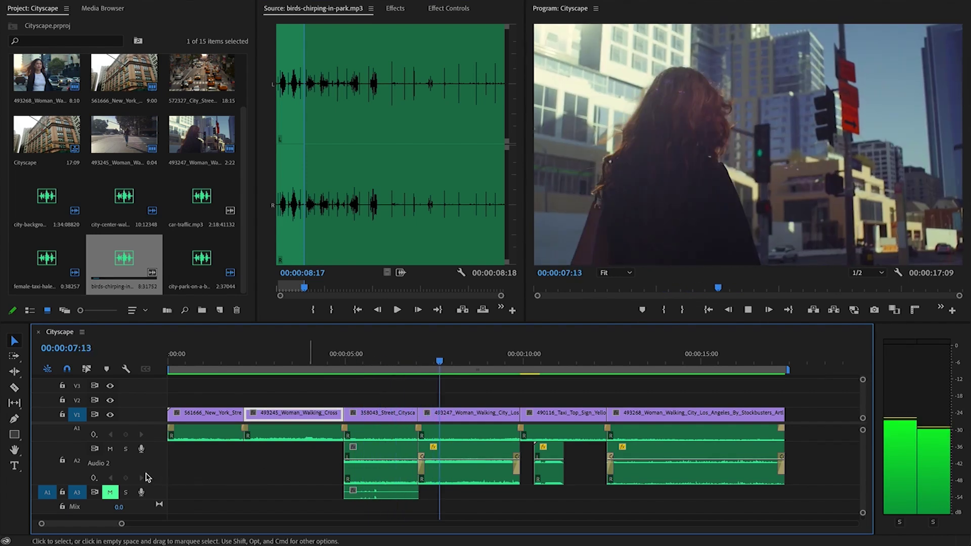
{"action": "key", "text": "space"}
Mute track A2, replay from 00:00:04:18, and select the short A3 clip
{"action": "left_click", "coordinate": [110, 449]}
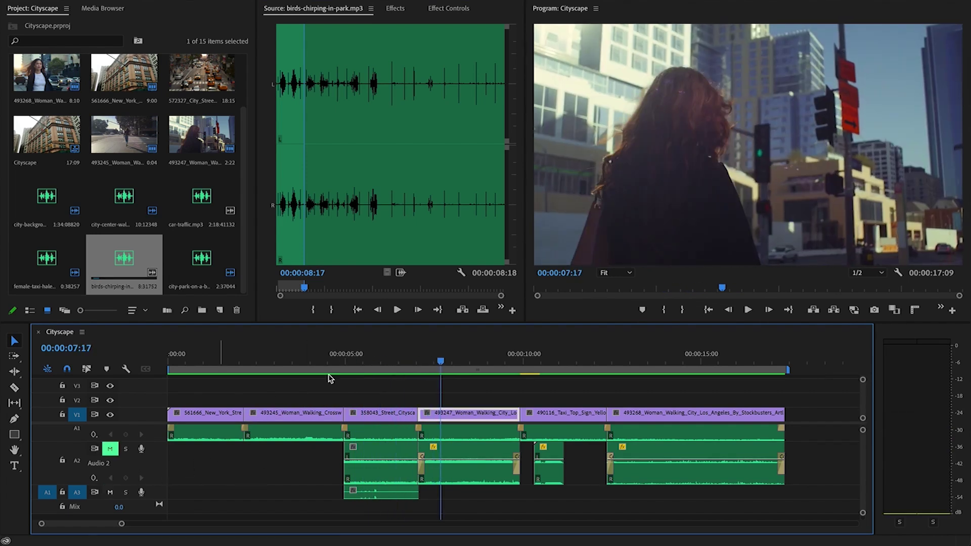
{"action": "left_click", "coordinate": [336, 362]}
{"action": "key", "text": "space"}
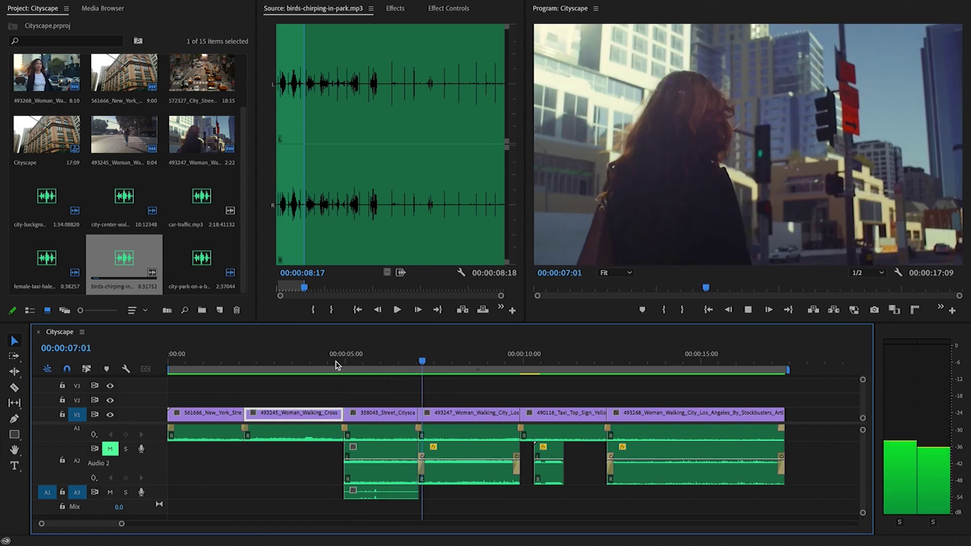
{"action": "key", "text": "space"}
{"action": "left_click", "coordinate": [383, 496]}
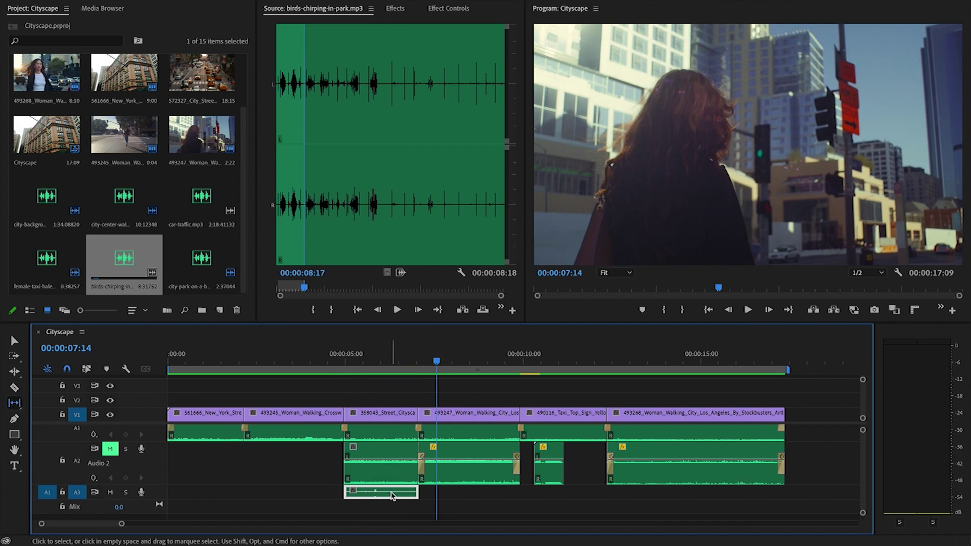
Slip the A3 clip's audio earlier and audition it from near five seconds
{"action": "mouse_move", "coordinate": [392, 496]}
{"action": "left_mouse_down"}
{"action": "mouse_move", "coordinate": [347, 495]}
{"action": "mouse_move", "coordinate": [378, 490]}
{"action": "left_mouse_up"}
{"action": "left_click", "coordinate": [339, 364]}
{"action": "key", "text": "space"}
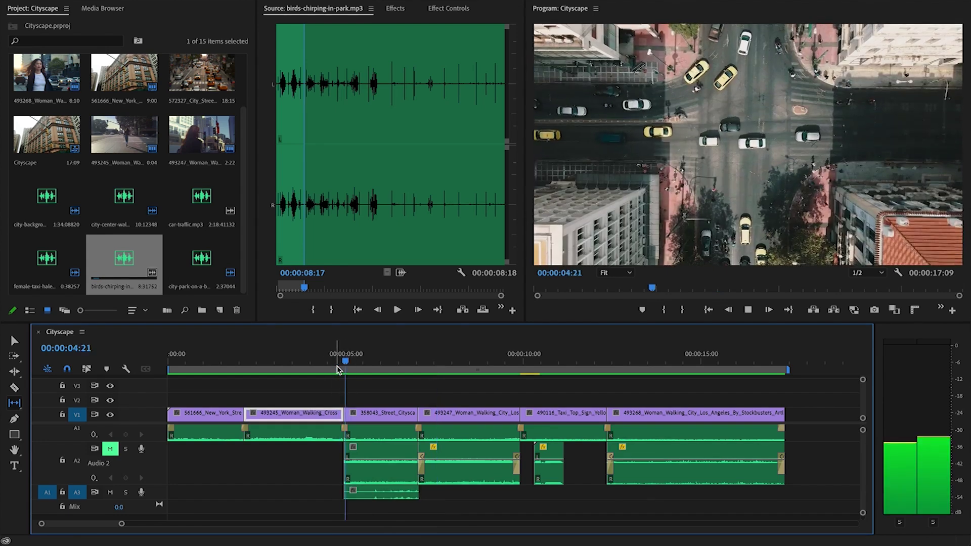
{"action": "key", "text": "space"}
Delete the A3 audio clip and scrub the timeline to review the remaining mix
{"action": "left_click", "coordinate": [376, 496]}
{"action": "key", "text": "Delete"}
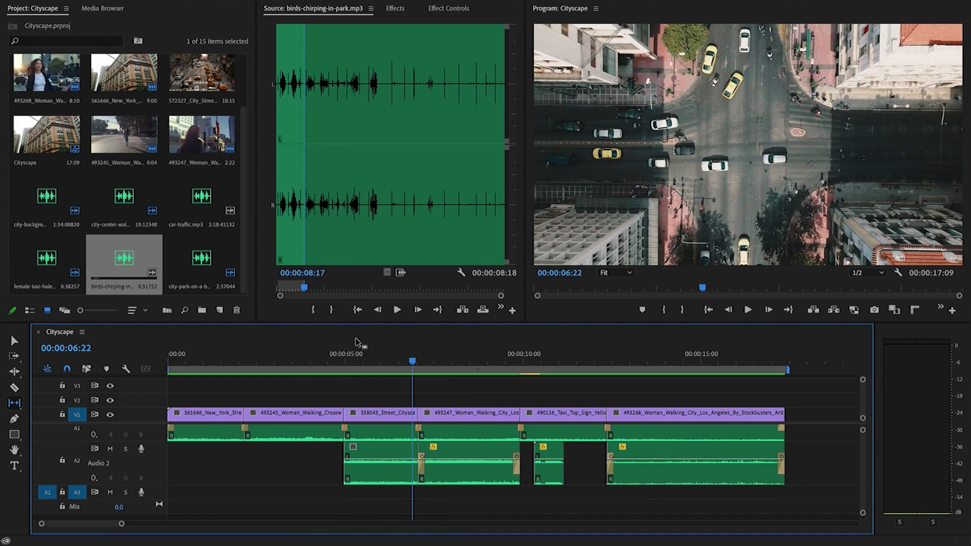
{"action": "left_click", "coordinate": [334, 365]}
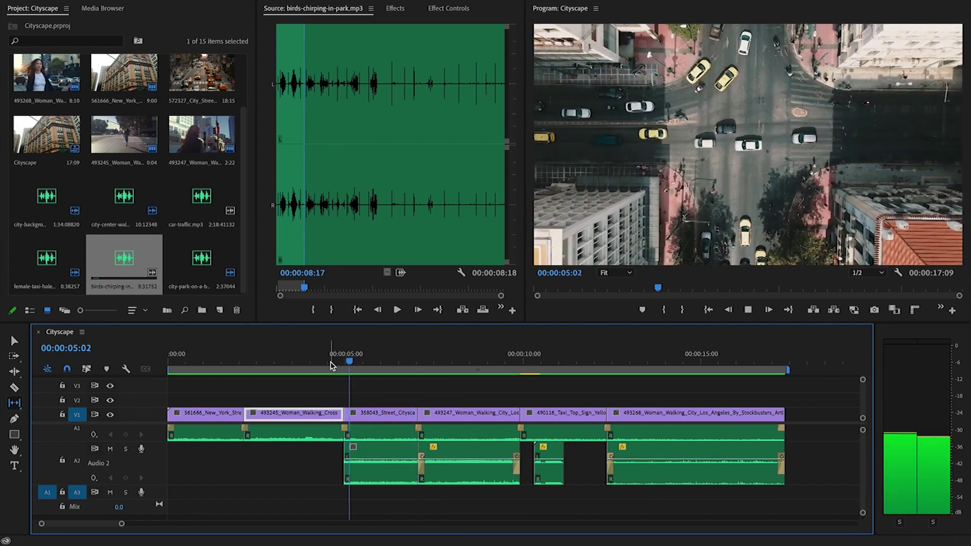
{"action": "key", "text": "space"}
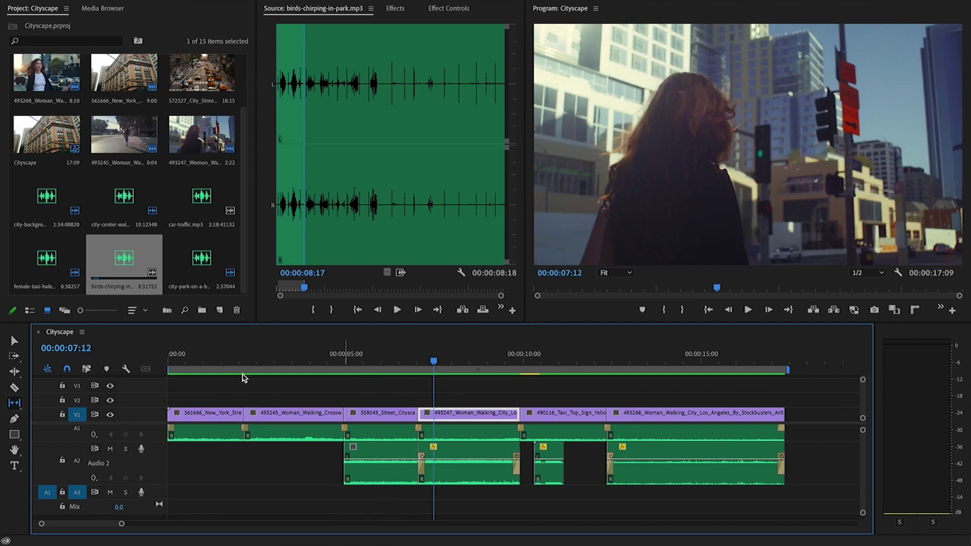
{"action": "left_click_drag", "start_coordinate": [340, 358], "coordinate": [476, 360]}
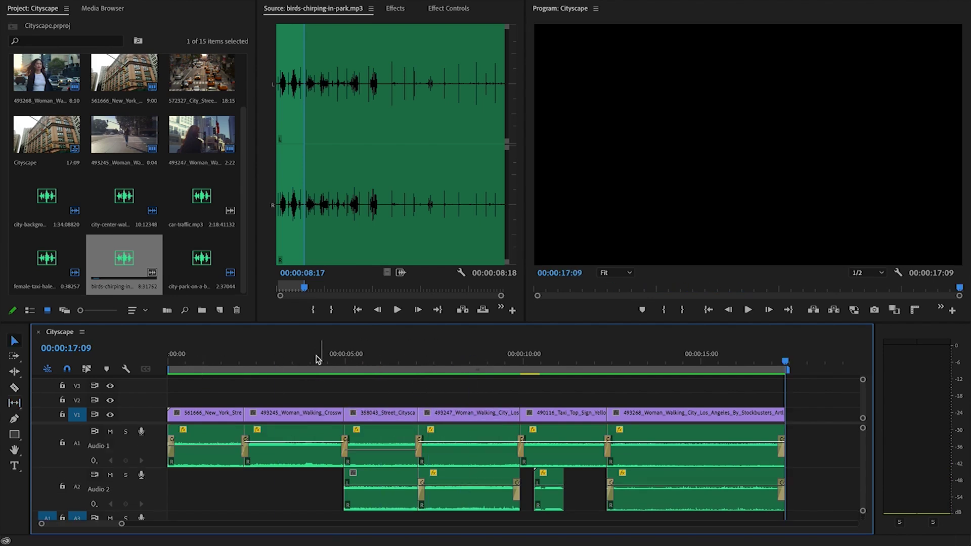
{"action": "left_click_drag", "start_coordinate": [260, 360], "coordinate": [330, 357]}
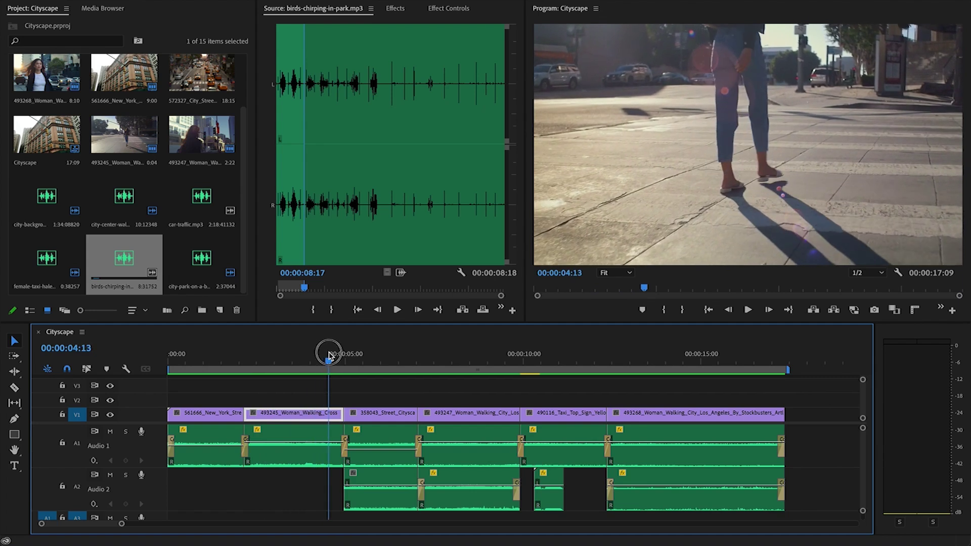
{"action": "left_click_drag", "start_coordinate": [322, 356], "coordinate": [668, 365]}
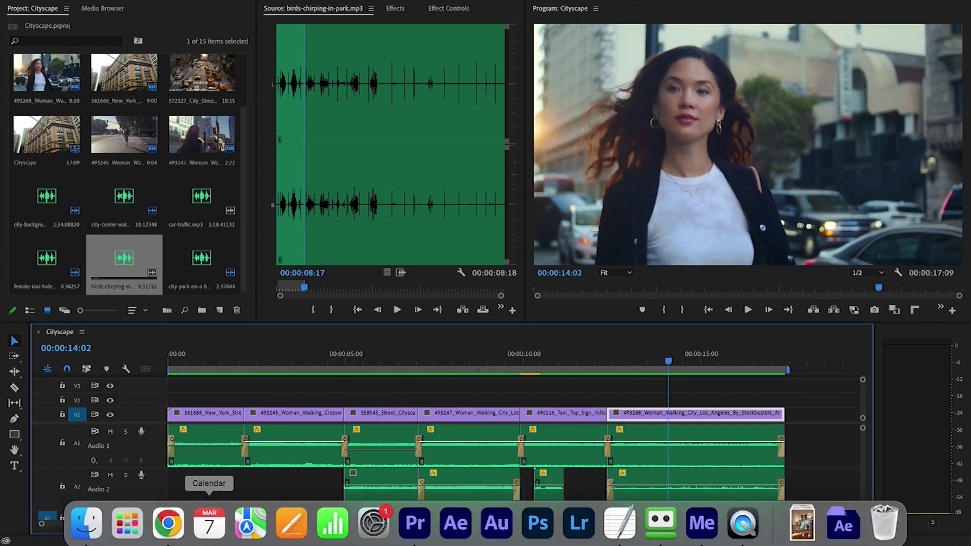
Search Storyblocks sound effects for 'group laughing' and preview two laughter results
{"action": "left_click", "coordinate": [172, 520]}
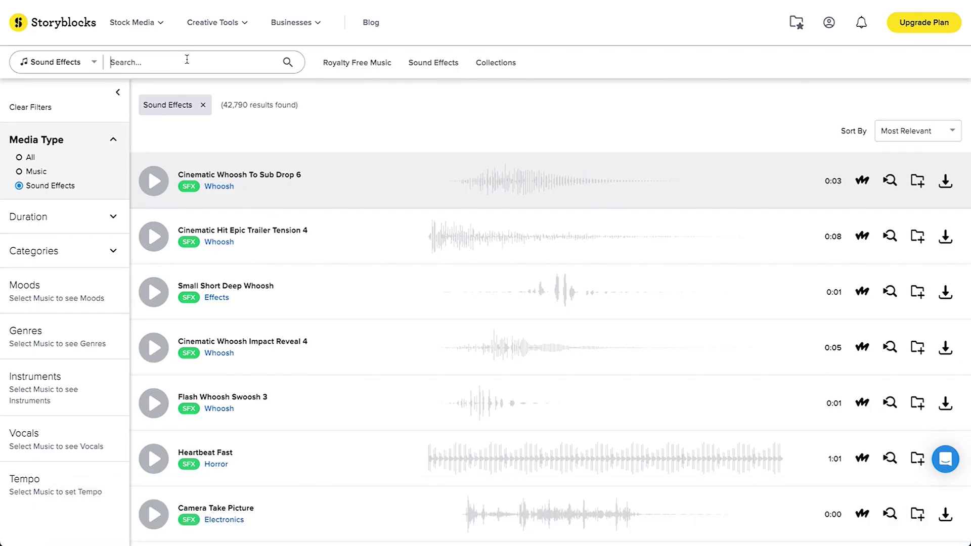
{"action": "type", "text": "group la"}
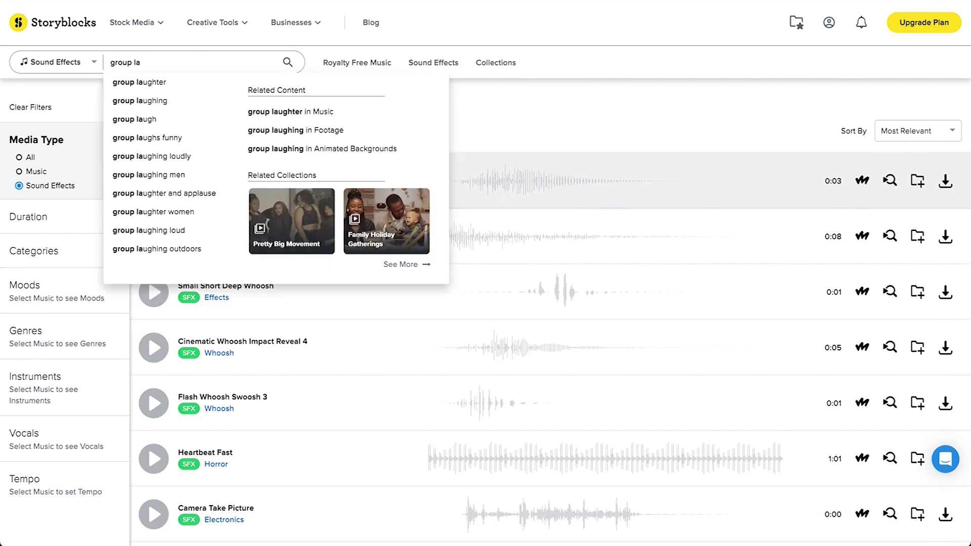
{"action": "type", "text": "ughing"}
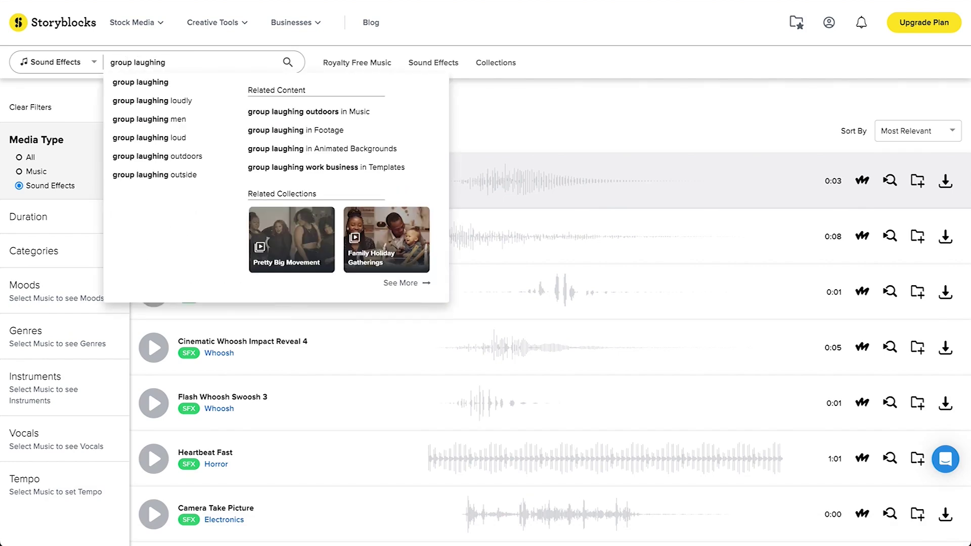
{"action": "key", "text": "Return"}
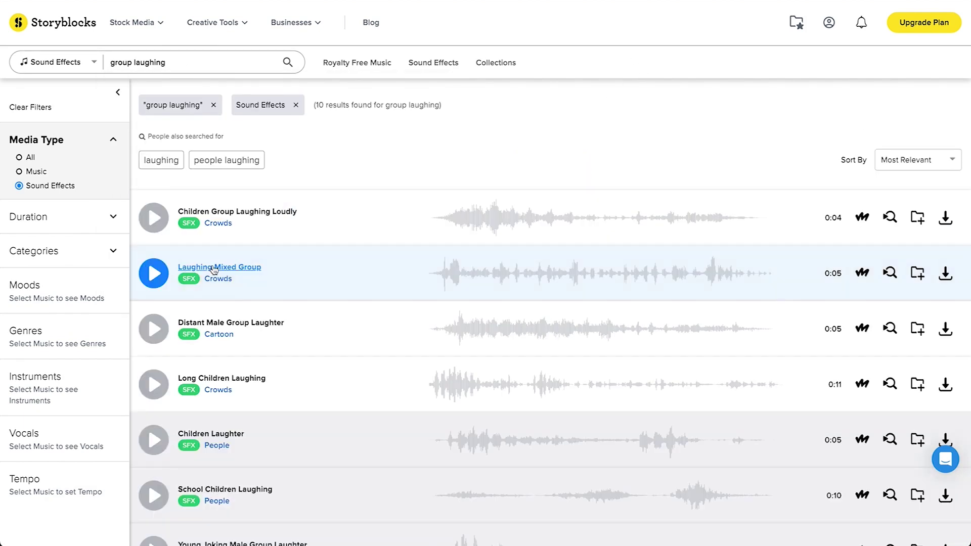
{"action": "left_click", "coordinate": [155, 275]}
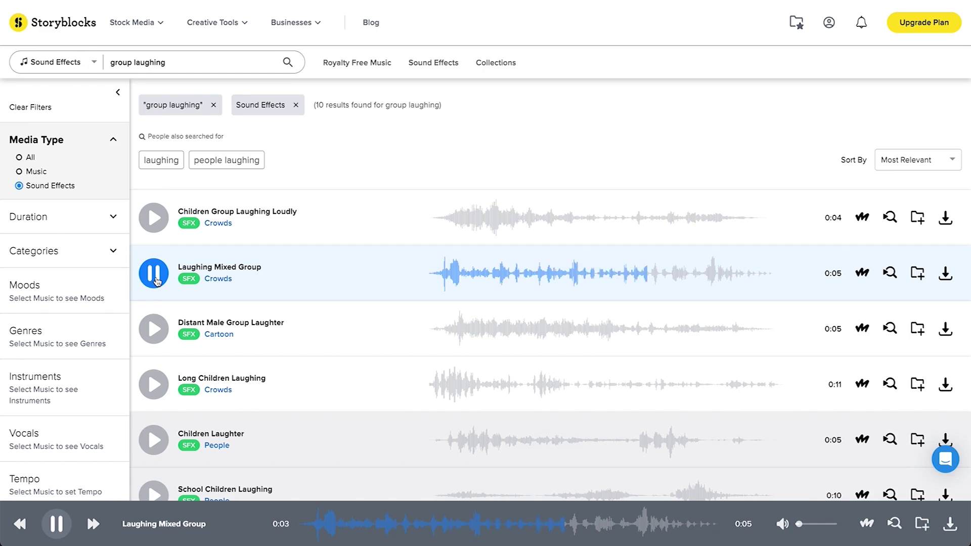
{"action": "scroll", "coordinate": [258, 299], "scroll_direction": "down", "scroll_amount": 3}
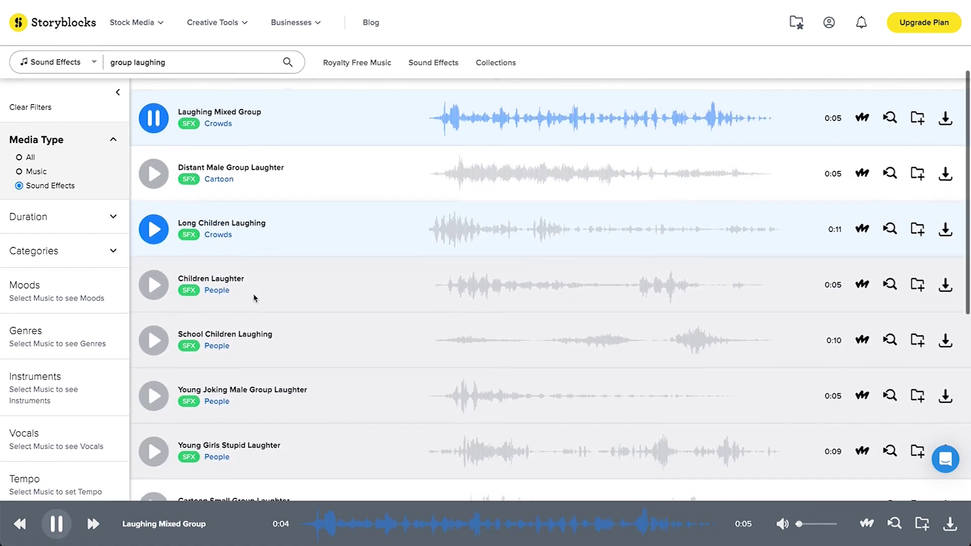
{"action": "scroll", "coordinate": [255, 298], "scroll_direction": "down", "scroll_amount": 1}
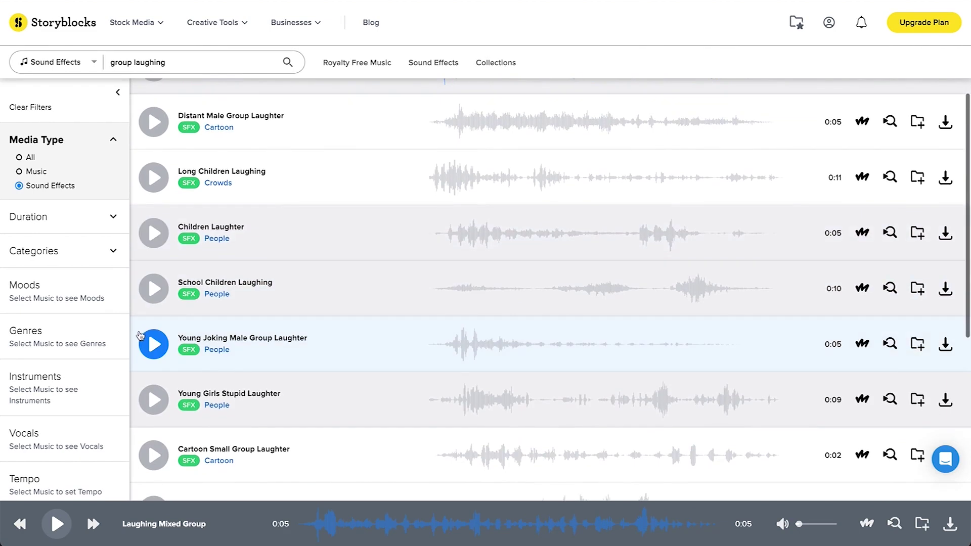
{"action": "left_click", "coordinate": [148, 343]}
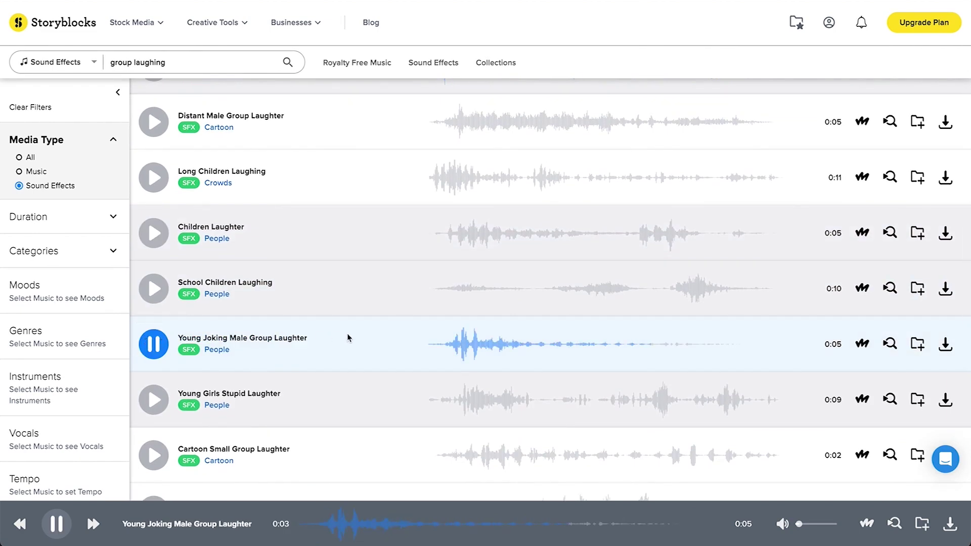
Download Young Joking Male Group Laughter and Laughing Mixed Group as MP3 files
{"action": "left_click", "coordinate": [946, 348]}
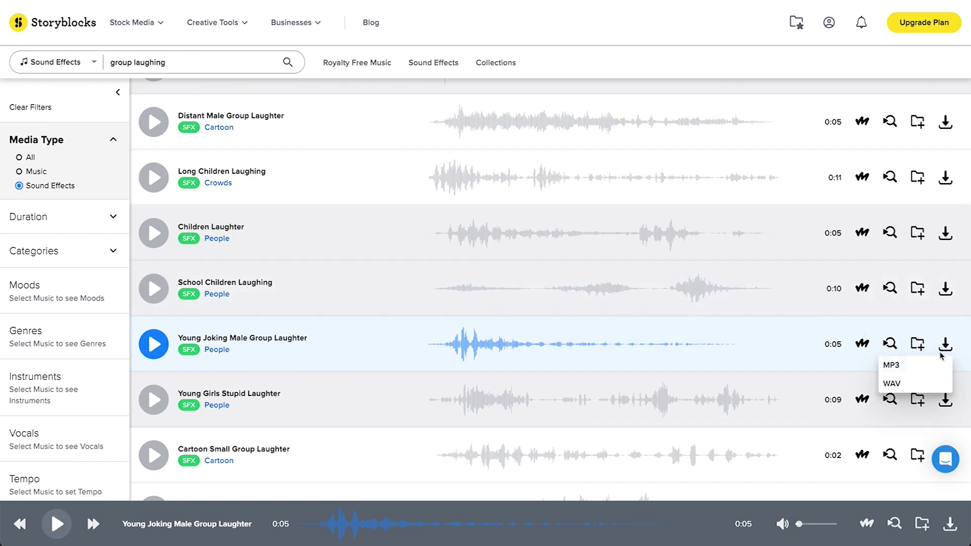
{"action": "left_click", "coordinate": [928, 371]}
{"action": "scroll", "coordinate": [858, 310], "scroll_direction": "up", "scroll_amount": 2}
{"action": "scroll", "coordinate": [858, 304], "scroll_direction": "up", "scroll_amount": 2}
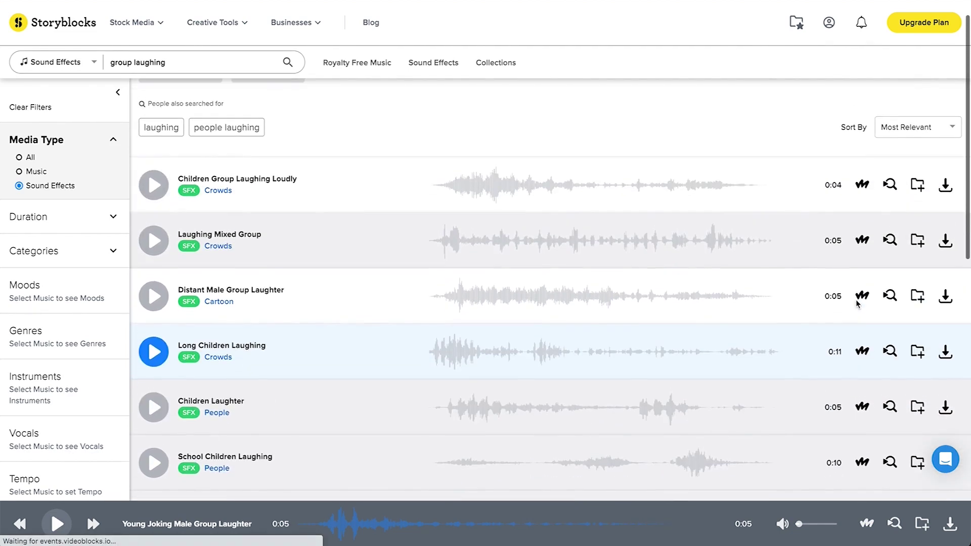
{"action": "left_click", "coordinate": [945, 241]}
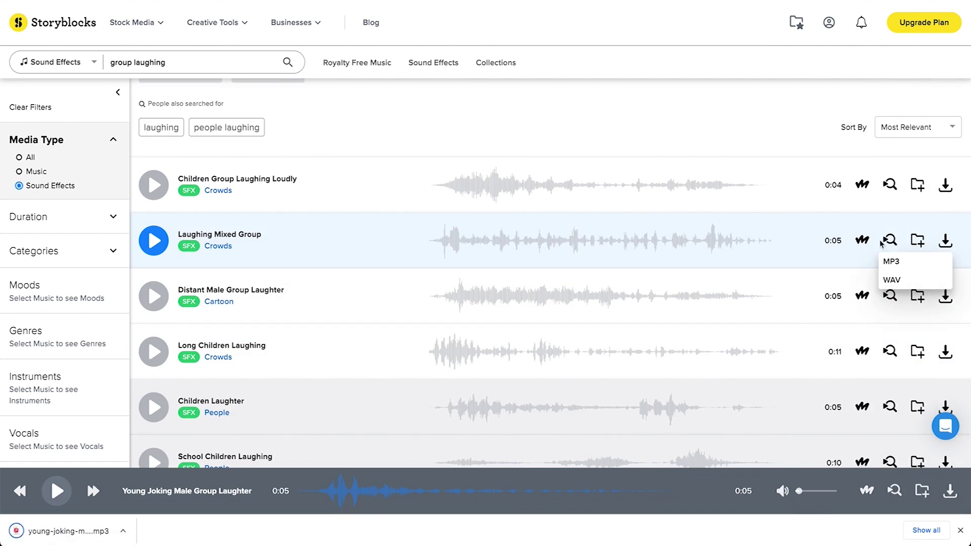
{"action": "left_click", "coordinate": [918, 261]}
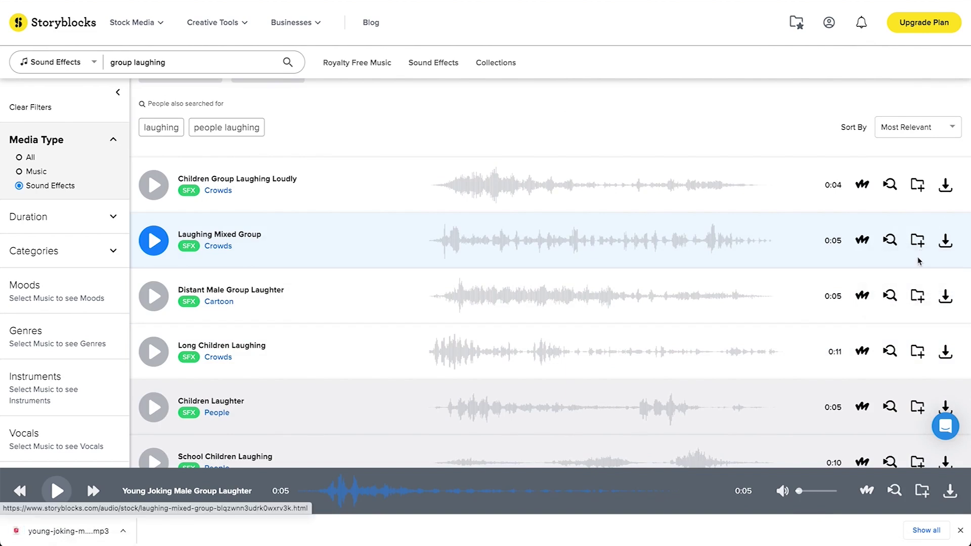
{"action": "left_click", "coordinate": [961, 529]}
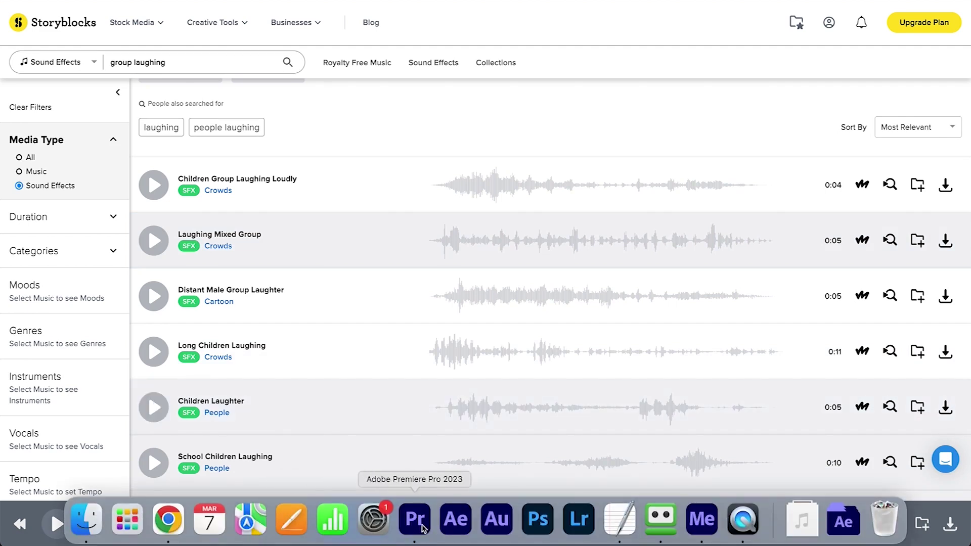
Drop young-joking-male-group-laughter.mp3 from the Project panel onto A3 beneath the woman-walking shot
{"action": "left_click", "coordinate": [424, 528]}
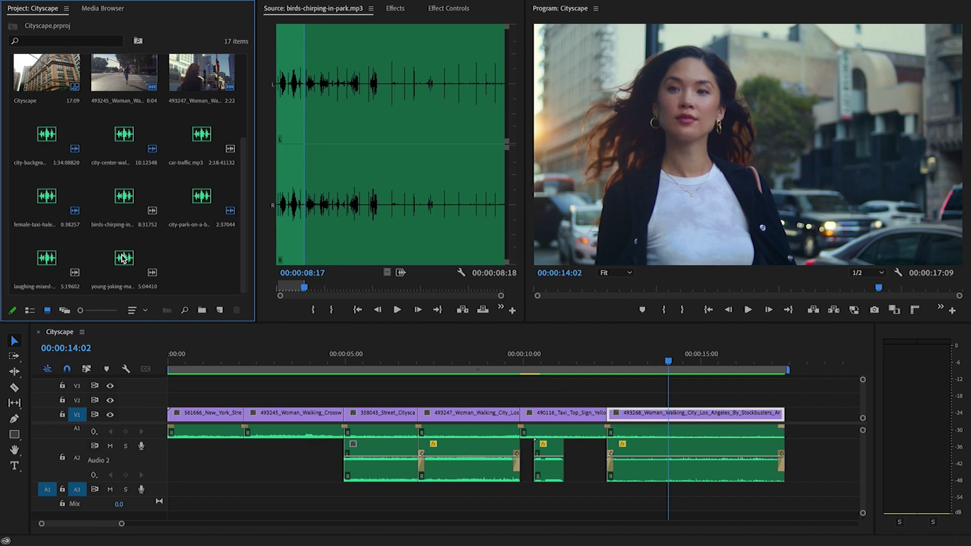
{"action": "left_click", "coordinate": [123, 259]}
{"action": "double_click", "coordinate": [123, 259]}
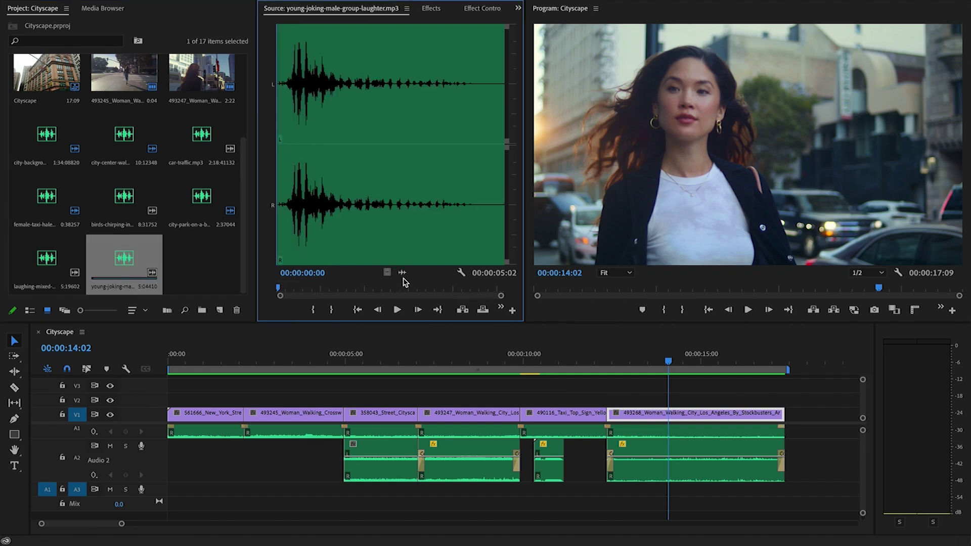
{"action": "left_click", "coordinate": [463, 358]}
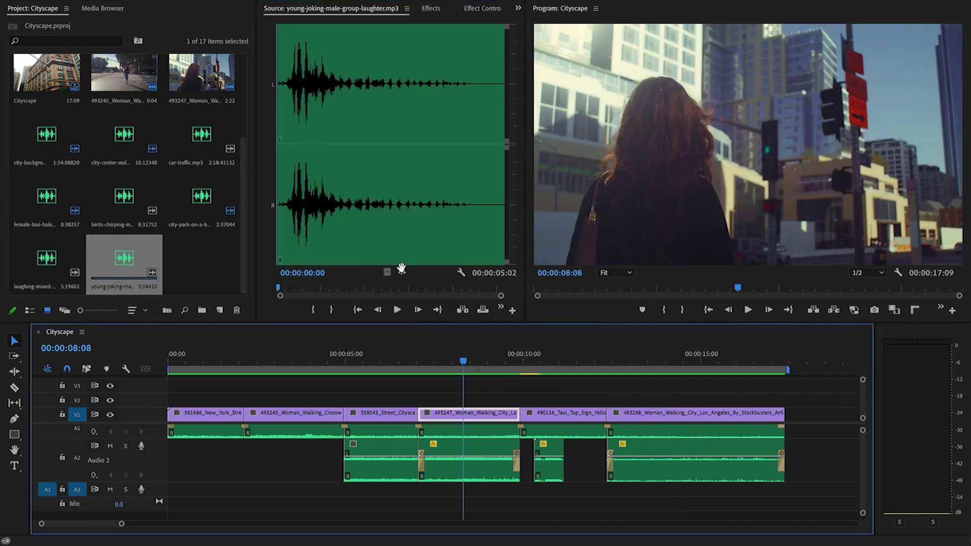
{"action": "left_click_drag", "start_coordinate": [402, 272], "coordinate": [422, 491]}
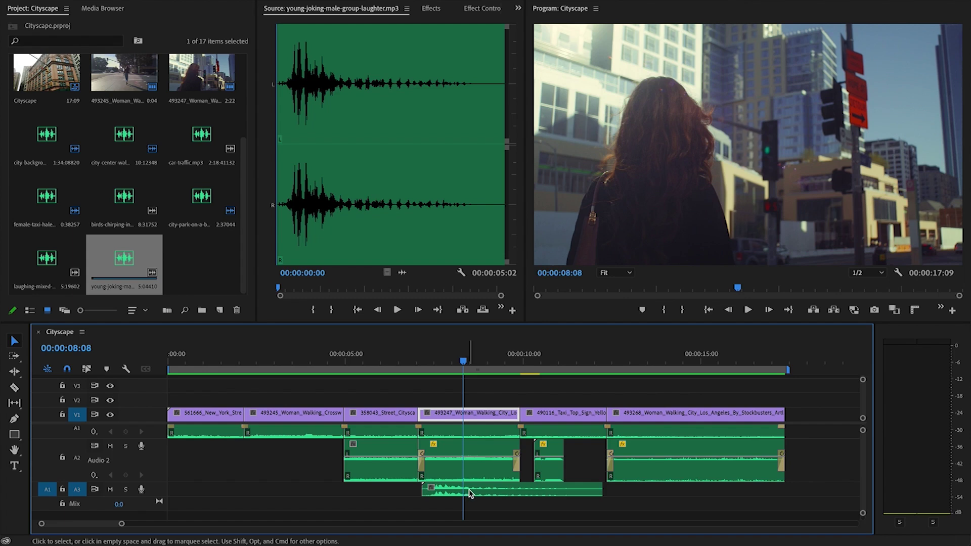
{"action": "left_click", "coordinate": [401, 357]}
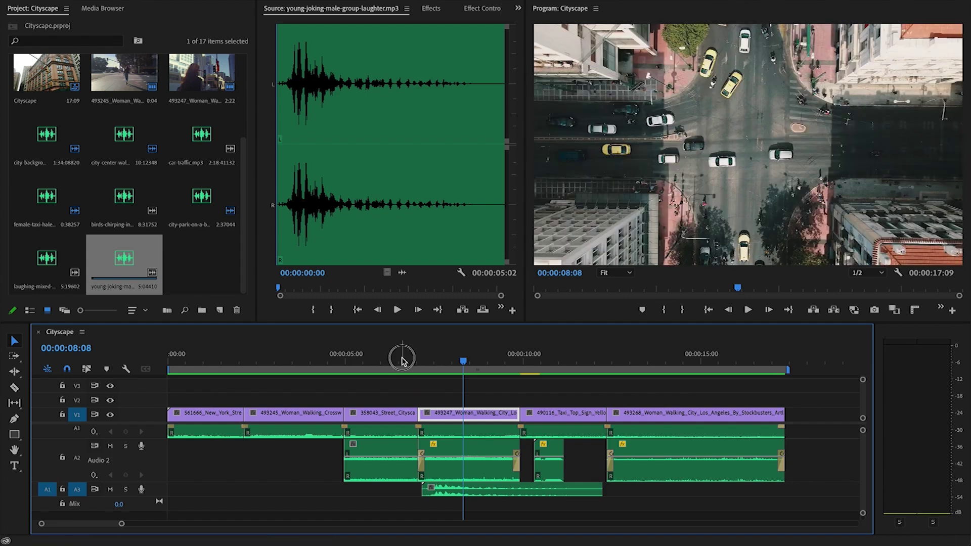
Lower the A3 laughter clip's gain by 12 dB and listen to the result
{"action": "left_click", "coordinate": [480, 488]}
{"action": "key", "text": "g"}
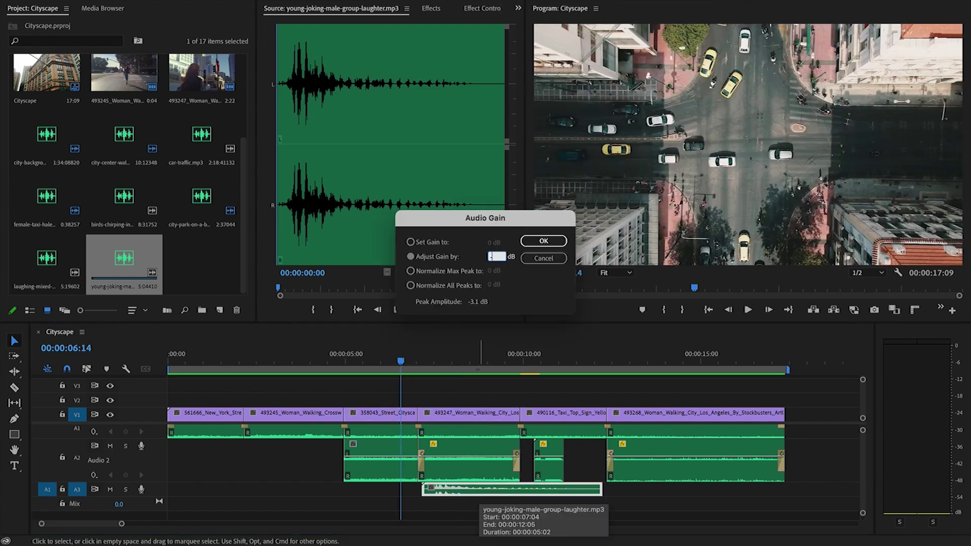
{"action": "key", "text": "Return"}
{"action": "key", "text": "space"}
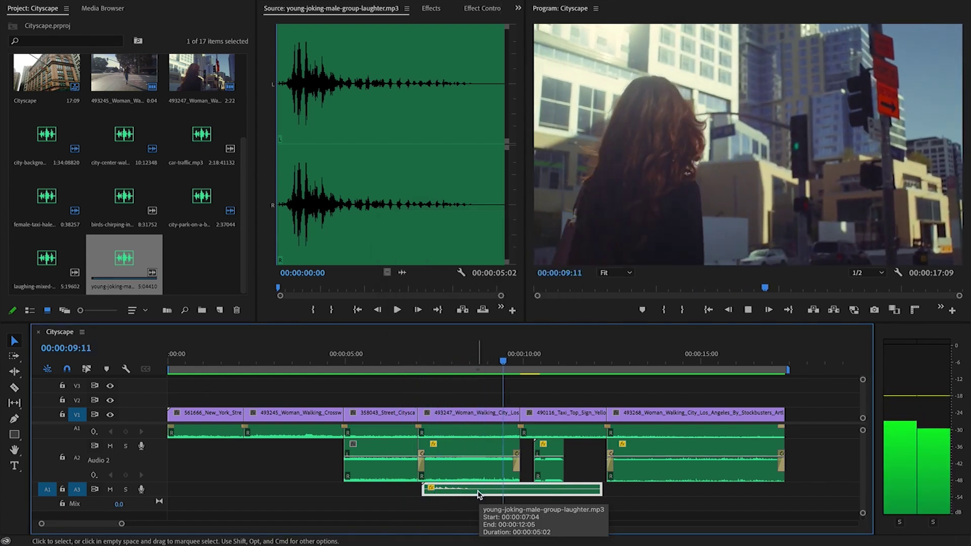
{"action": "key", "text": "space"}
Reduce the laughter clip's gain slightly further, to about -13 dB, and review it
{"action": "key", "text": "g"}
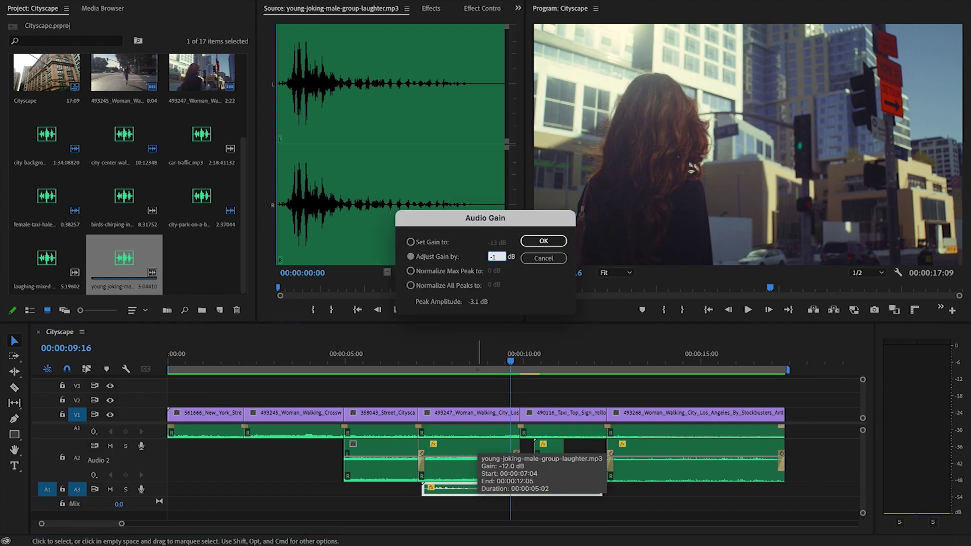
{"action": "key", "text": "Return"}
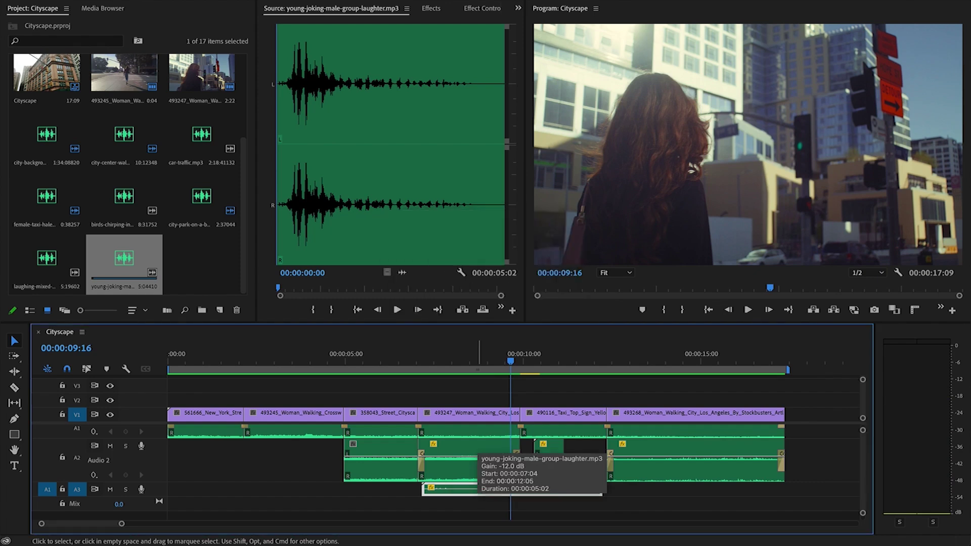
{"action": "left_click", "coordinate": [386, 361]}
{"action": "key", "text": "space"}
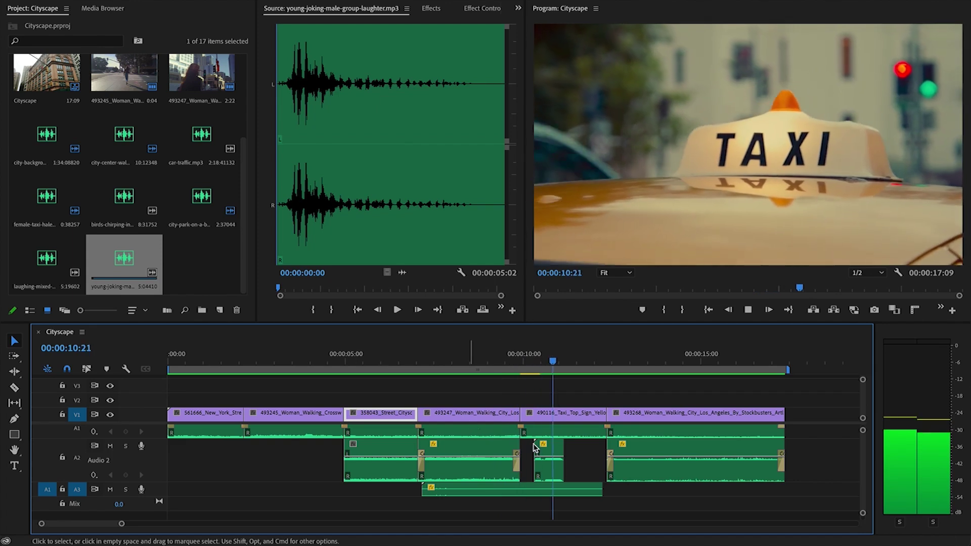
Trim the laughter clip to end near 00:00:09:22 and add default crossfades at both ends
{"action": "key", "text": "space"}
{"action": "left_click_drag", "start_coordinate": [601, 490], "coordinate": [520, 490]}
{"action": "left_click", "coordinate": [495, 494]}
{"action": "key", "text": "super+shift+d"}
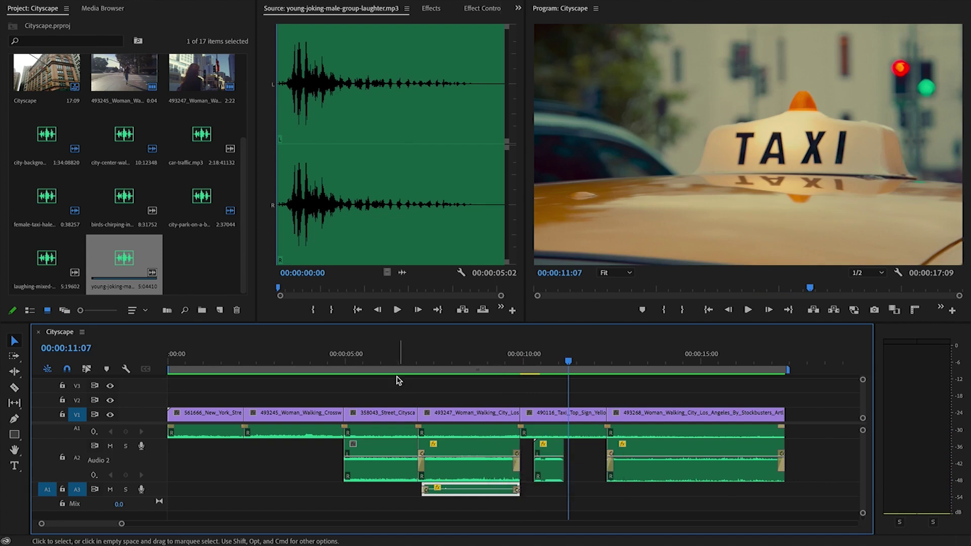
{"action": "left_click", "coordinate": [355, 361]}
{"action": "key", "text": "space"}
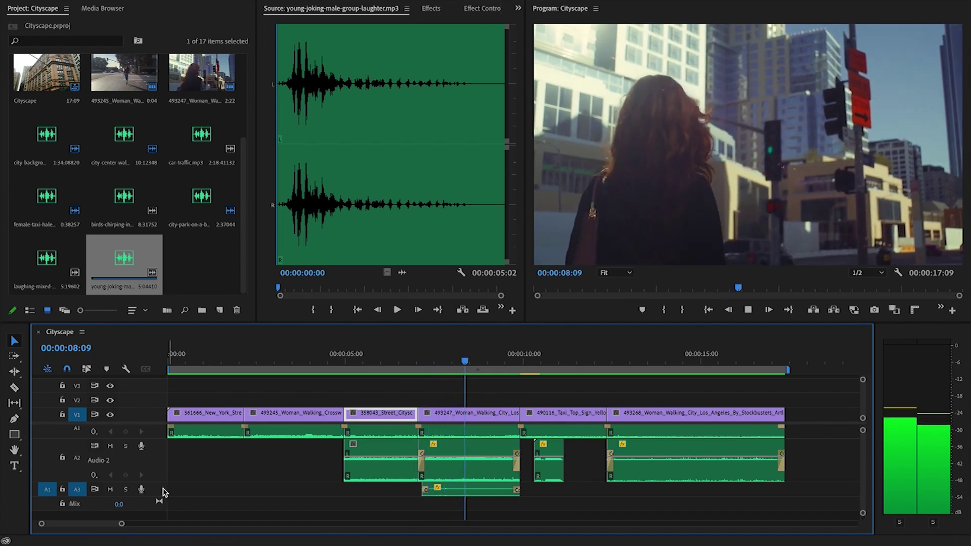
Expand Audio 3 and readjust the laughter clip's gain to -24.0 dB, then review the mix
{"action": "double_click", "coordinate": [163, 491]}
{"action": "key", "text": "space"}
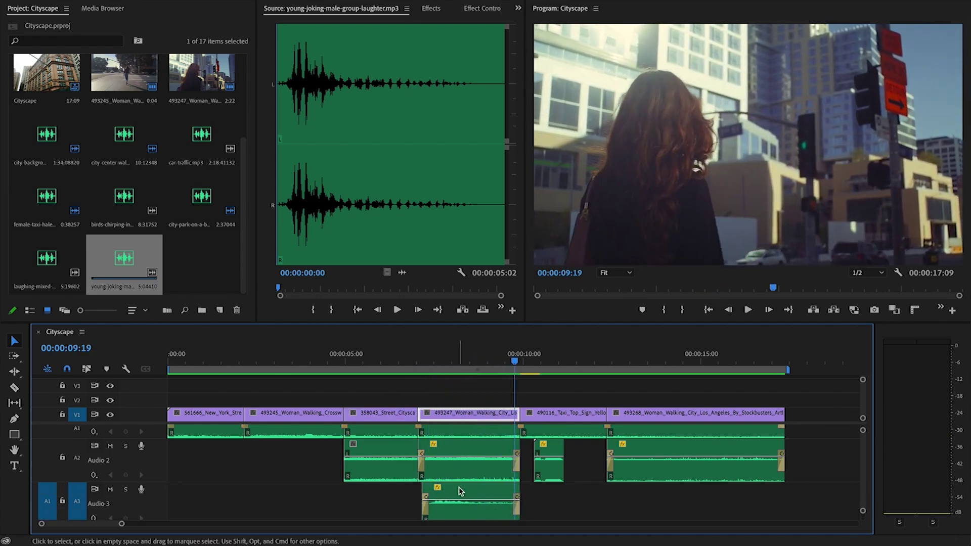
{"action": "left_click", "coordinate": [460, 492]}
{"action": "key", "text": "g"}
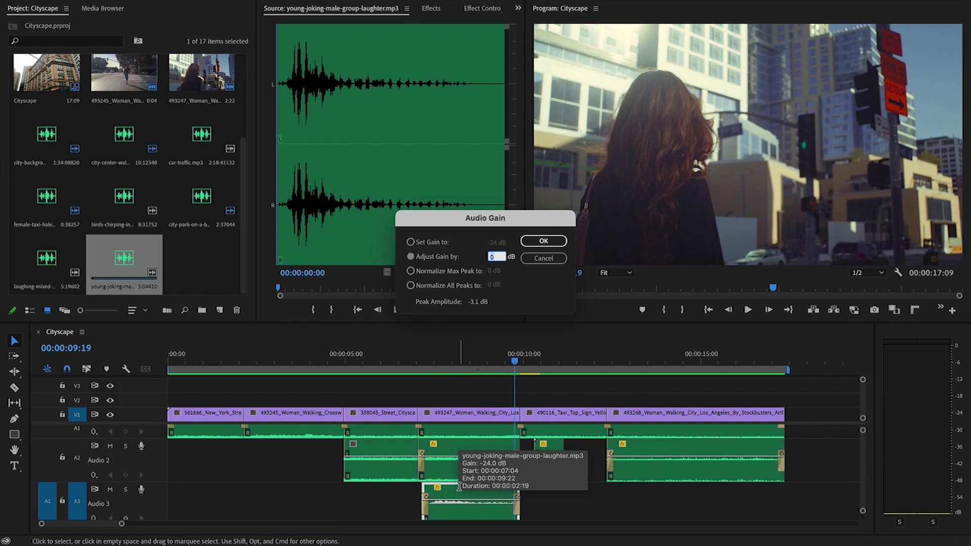
{"action": "key", "text": "Return"}
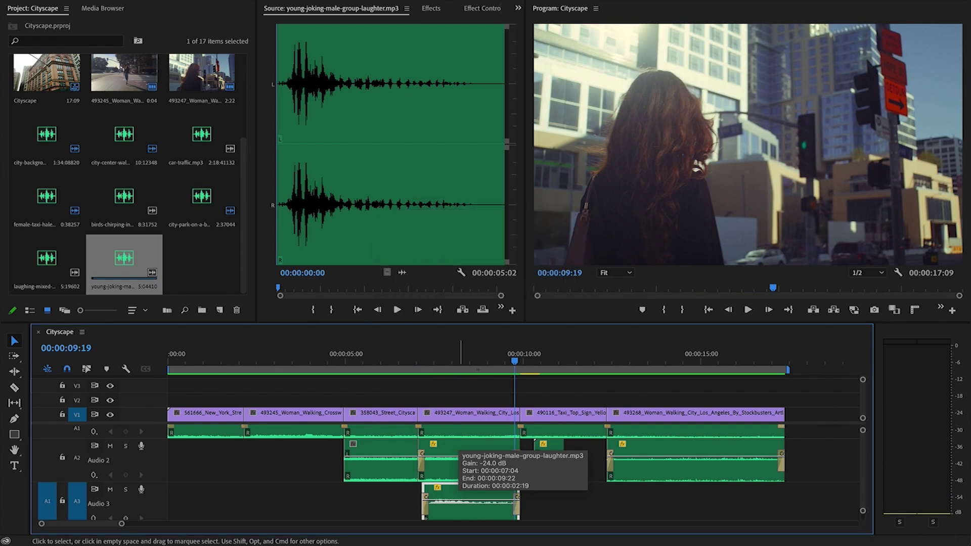
{"action": "left_click", "coordinate": [399, 354]}
{"action": "key", "text": "space"}
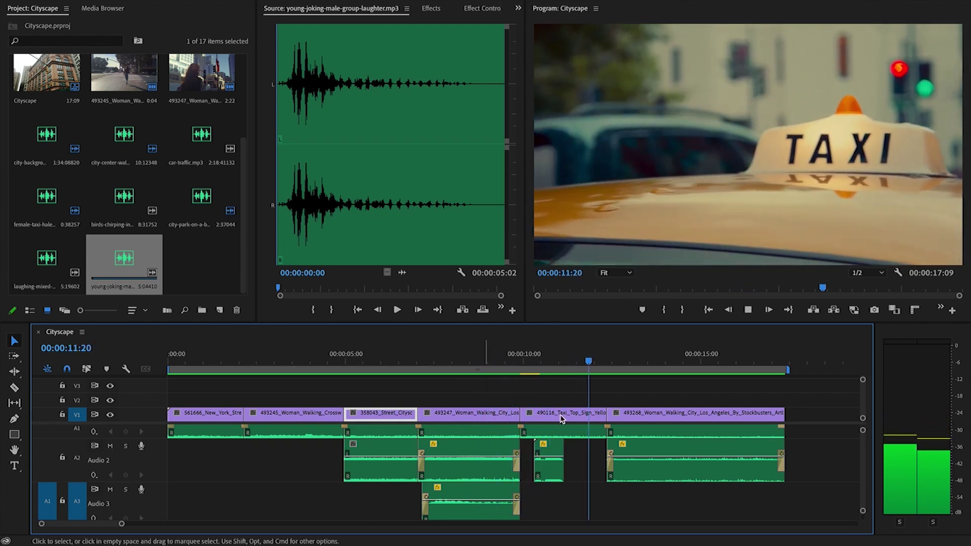
Overwrite city-background-ambience.mp3 onto Audio 2 under the opening shot and lower it 12 dB
{"action": "key", "text": "space"}
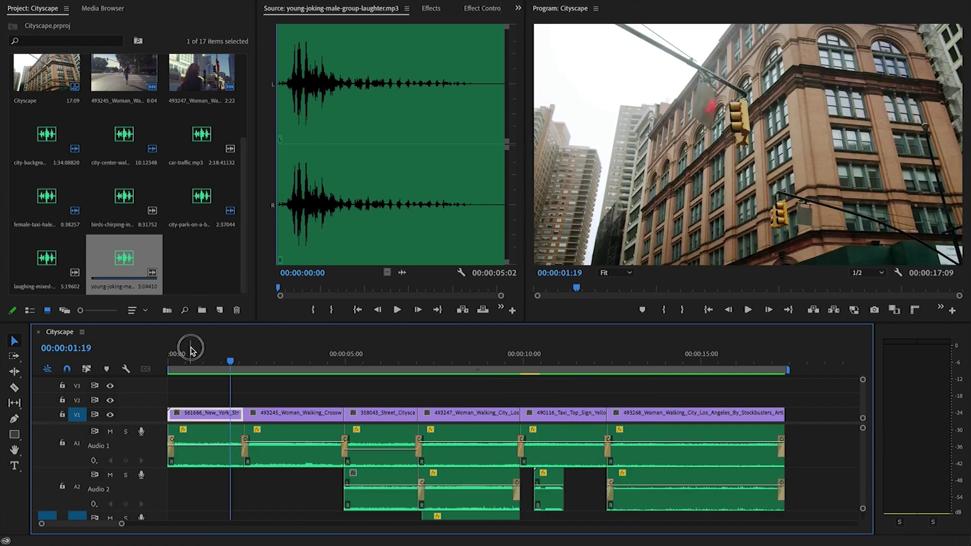
{"action": "left_click_drag", "start_coordinate": [191, 351], "coordinate": [141, 353]}
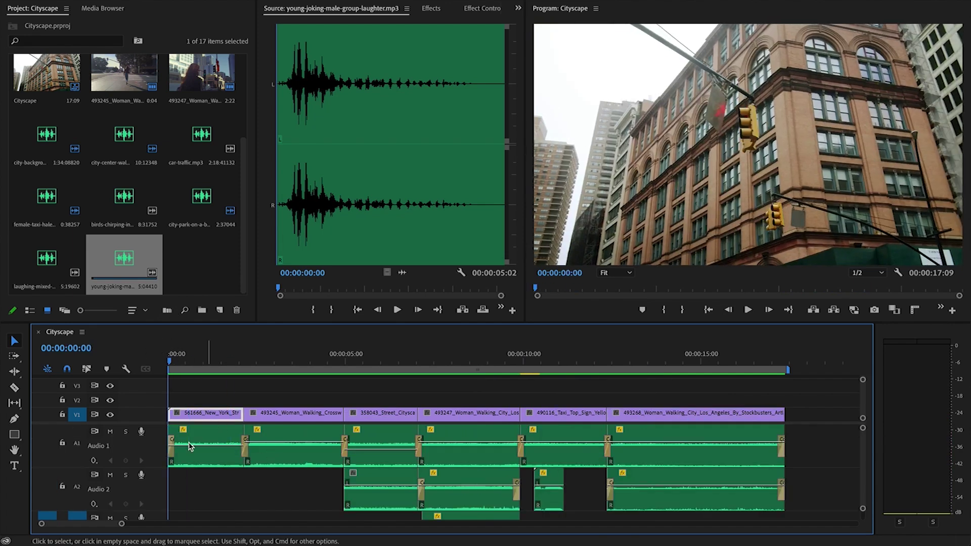
{"action": "left_click", "coordinate": [55, 134]}
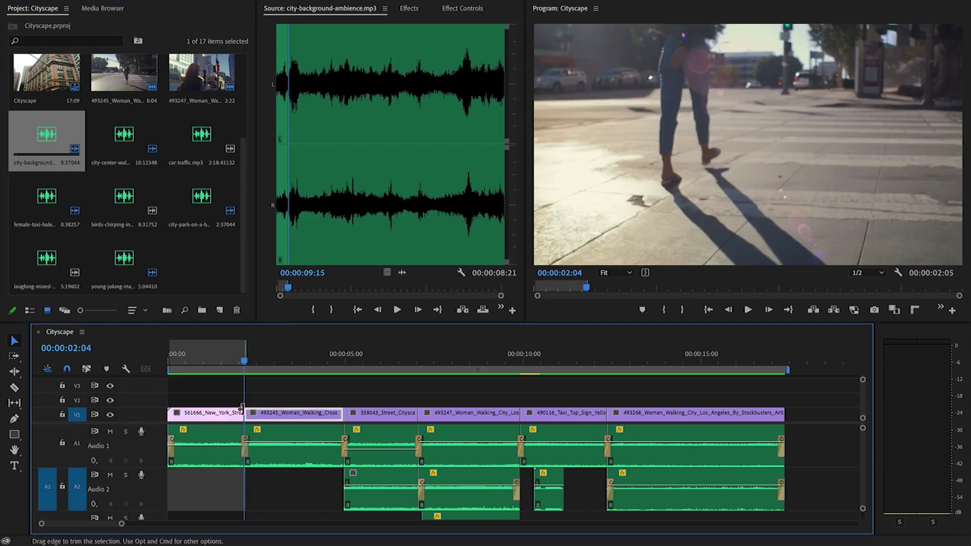
{"action": "key", "text": "period"}
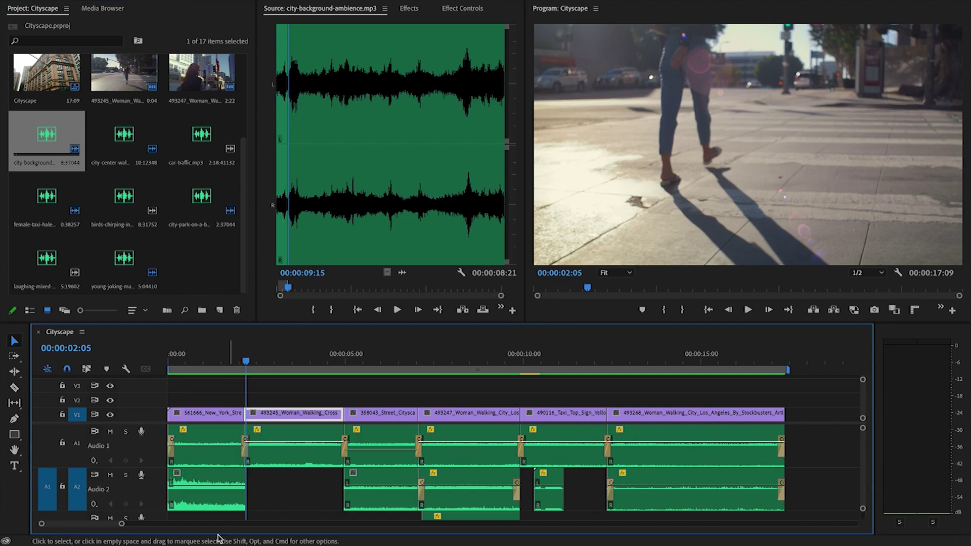
{"action": "left_click", "coordinate": [209, 502]}
{"action": "key", "text": "g"}
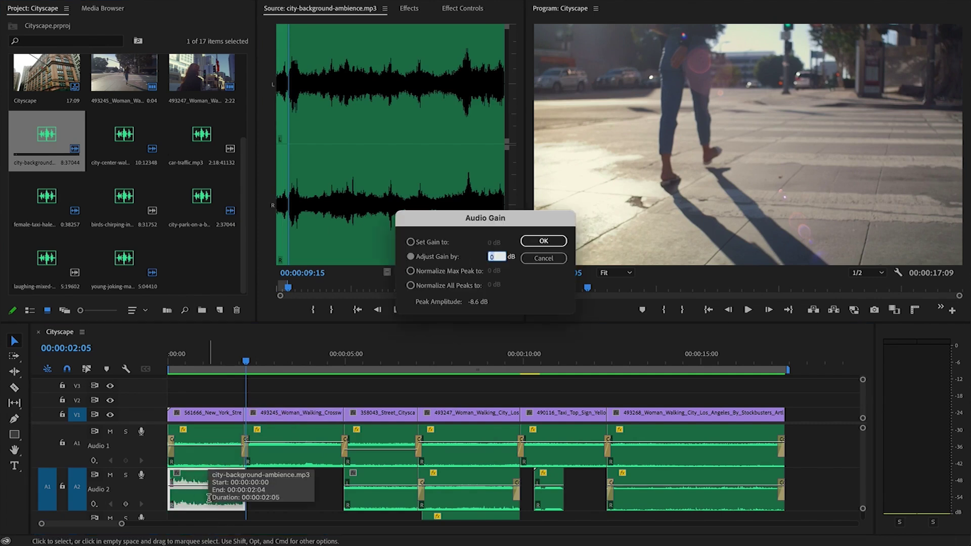
{"action": "key", "text": "Return"}
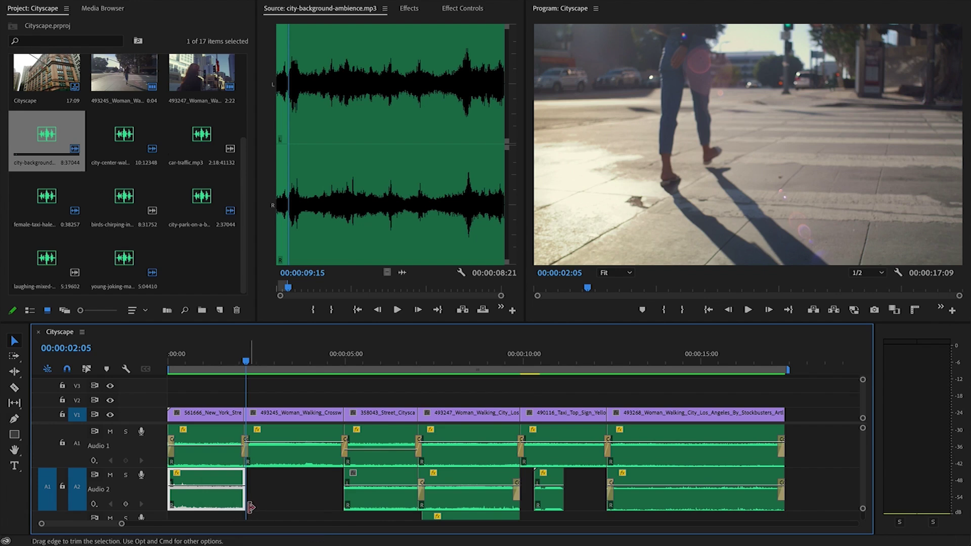
Trim the ambience clip's end to the shot cut at 00:00:02:03 and play from the start
{"action": "left_click_drag", "start_coordinate": [249, 506], "coordinate": [239, 504]}
{"action": "key", "text": "Home"}
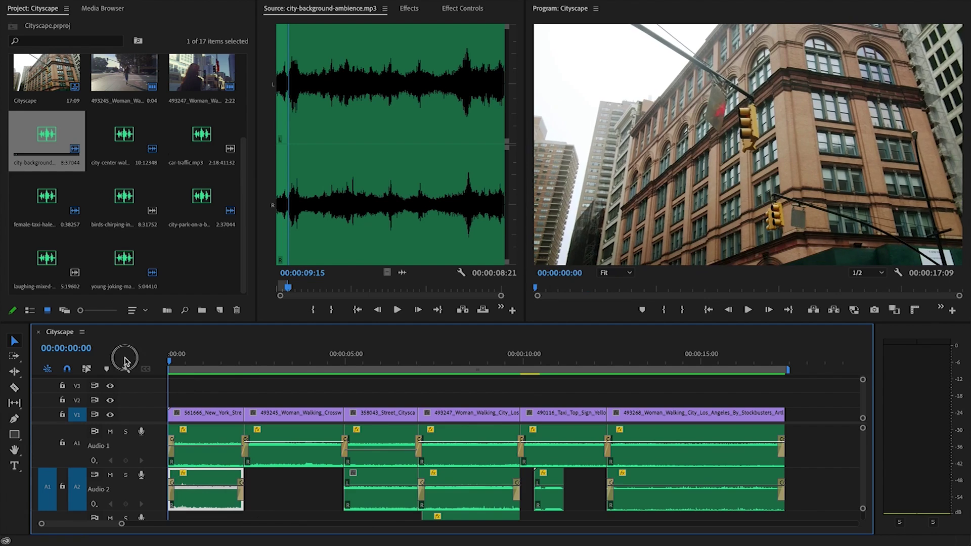
{"action": "key", "text": "space"}
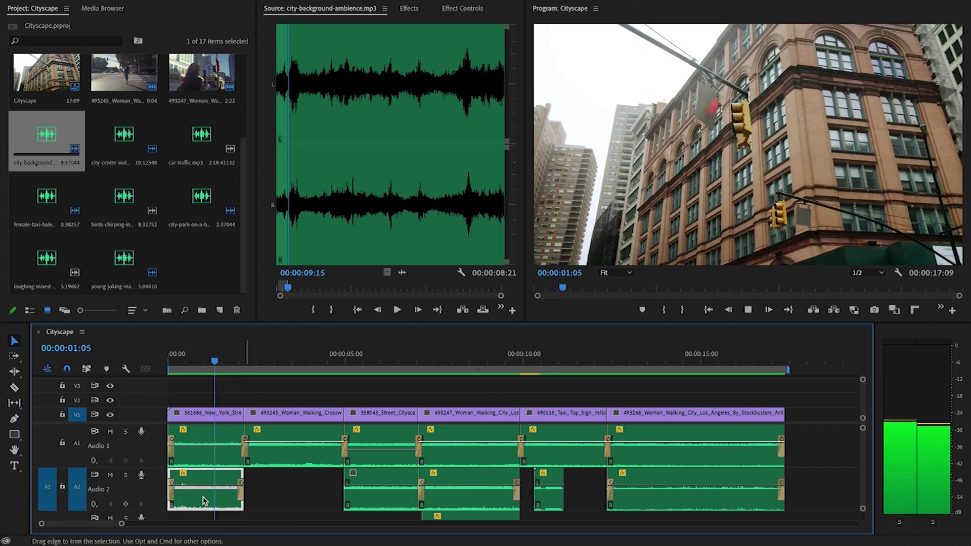
{"action": "key", "text": "space"}
Reapply gain to the Audio 2 ambience clip, keeping it at -12.0 dB, and replay the opening
{"action": "left_click", "coordinate": [203, 499]}
{"action": "key", "text": "g"}
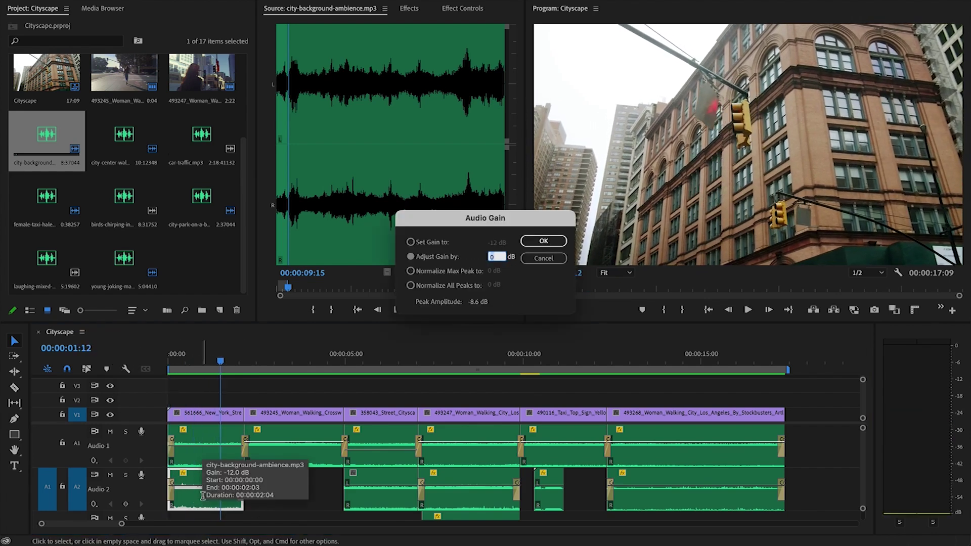
{"action": "key", "text": "Return"}
{"action": "left_click", "coordinate": [149, 352]}
{"action": "key", "text": "Home"}
{"action": "key", "text": "space"}
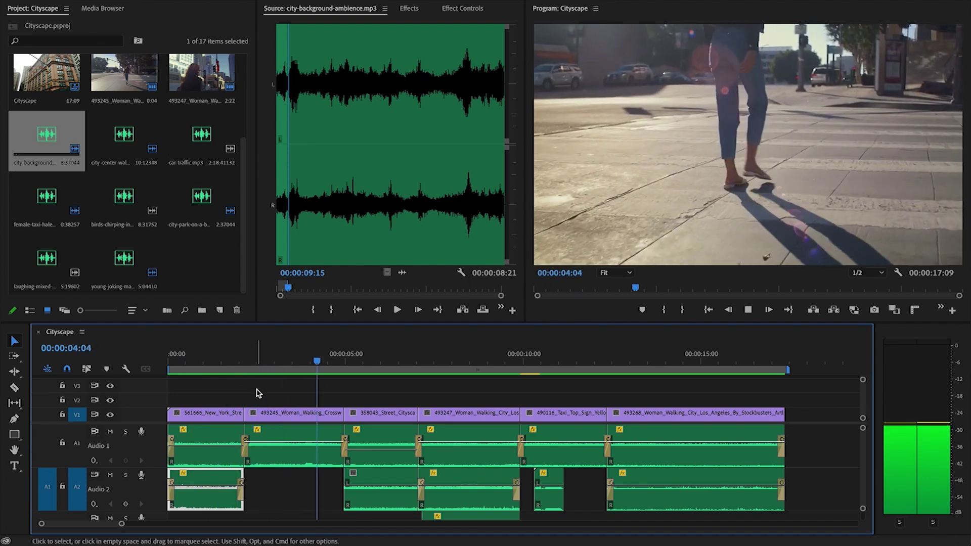
Extend the ambience clip under the second shot and split it at the next edit point
{"action": "key", "text": "space"}
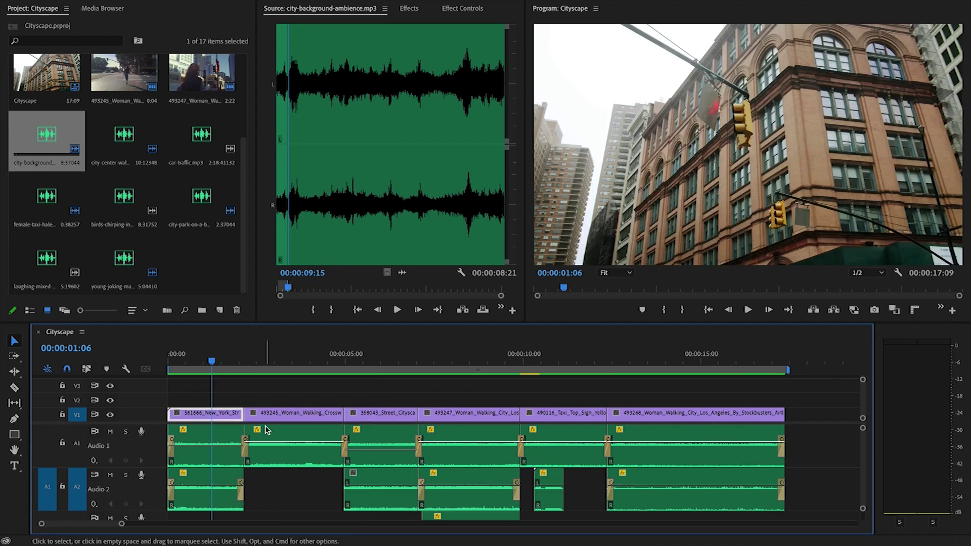
{"action": "left_click_drag", "start_coordinate": [242, 503], "coordinate": [344, 501]}
{"action": "key", "text": "Down"}
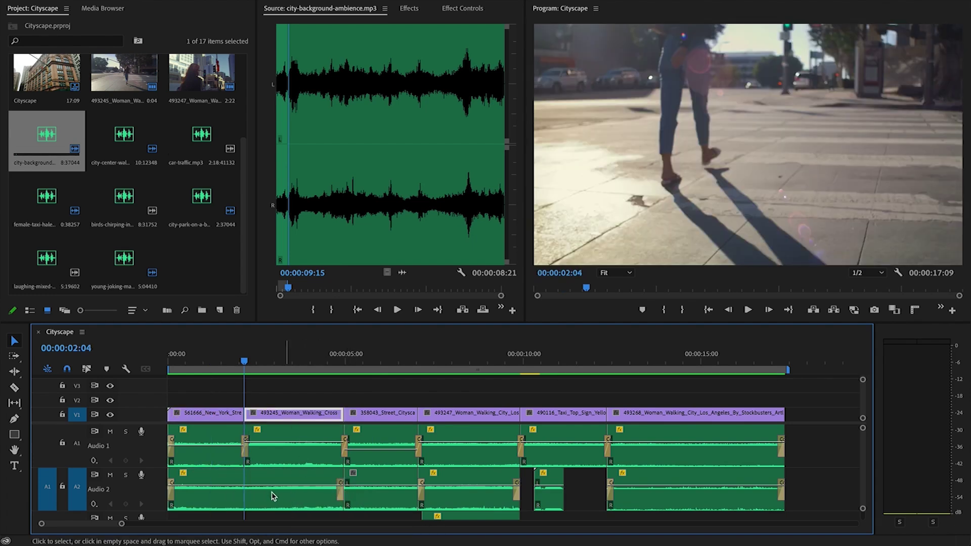
{"action": "left_click", "coordinate": [271, 498]}
{"action": "key", "text": "super+k"}
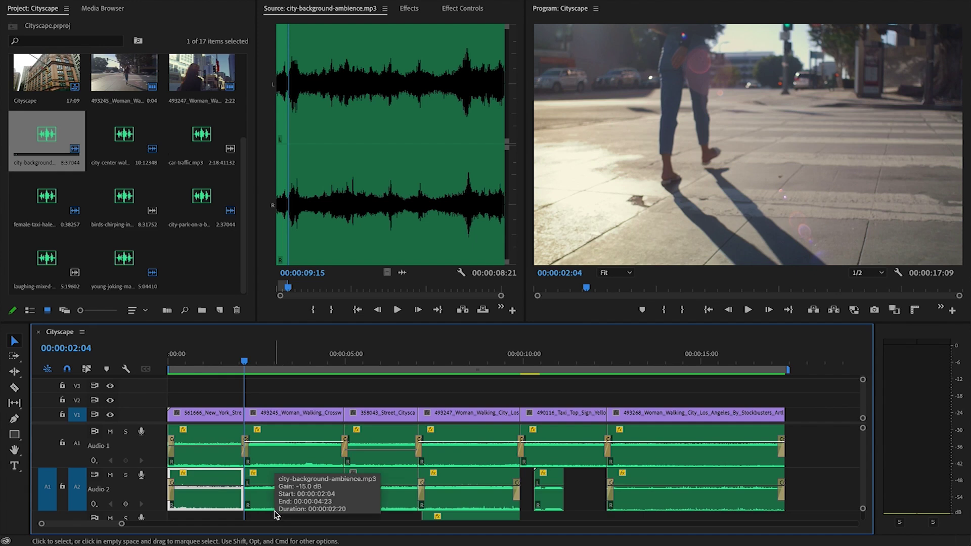
Lower the second ambience piece by 3 dB and play the sequence through
{"action": "left_click", "coordinate": [284, 502]}
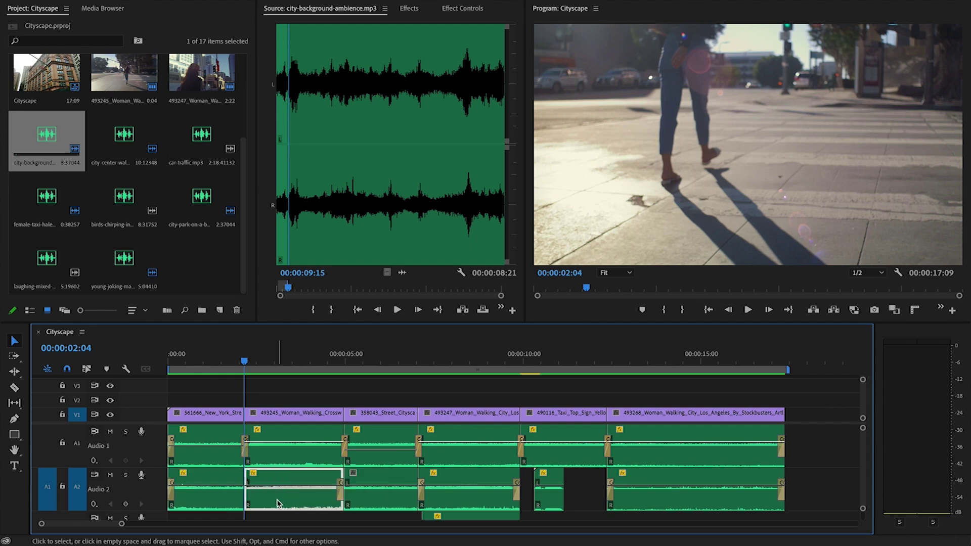
{"action": "key", "text": "g"}
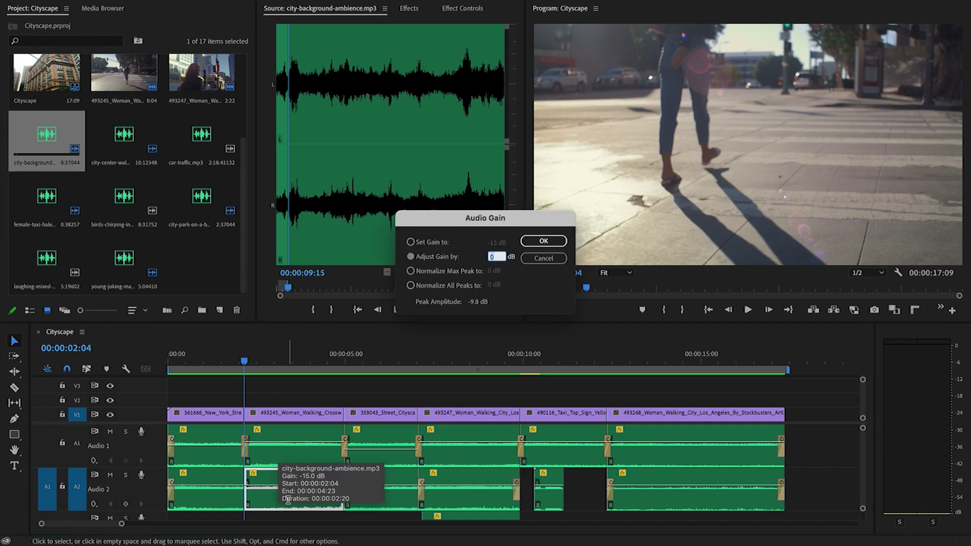
{"action": "key", "text": "Return"}
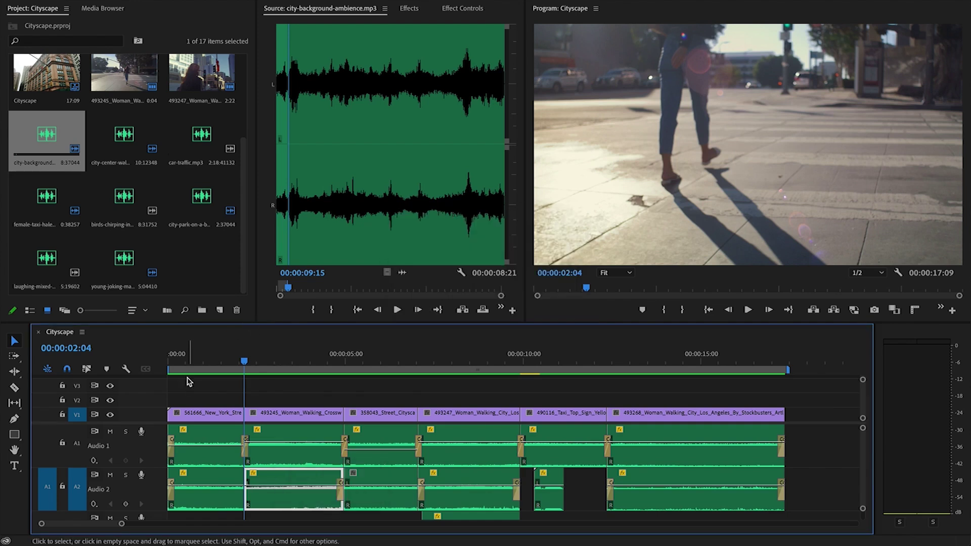
{"action": "left_click", "coordinate": [174, 354]}
{"action": "key", "text": "space"}
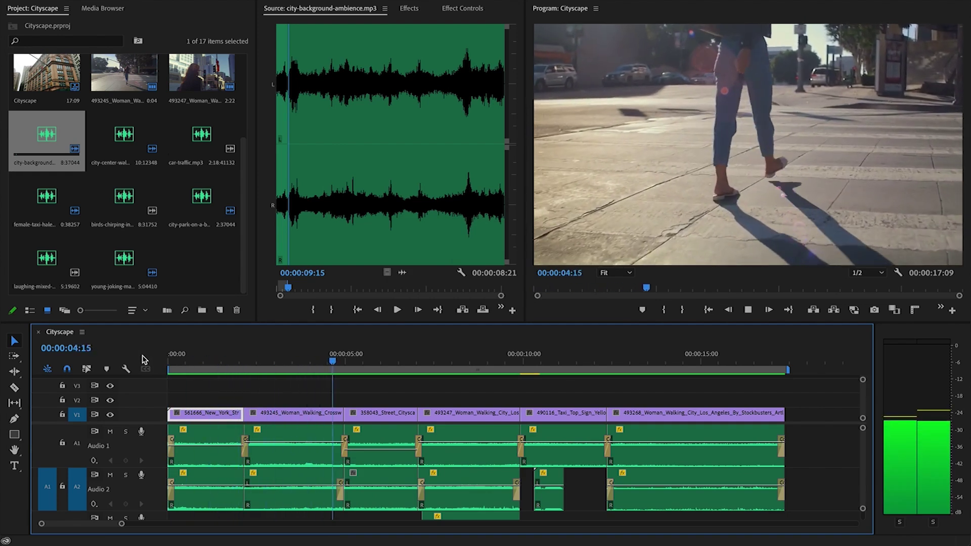
{"action": "left_click", "coordinate": [631, 361]}
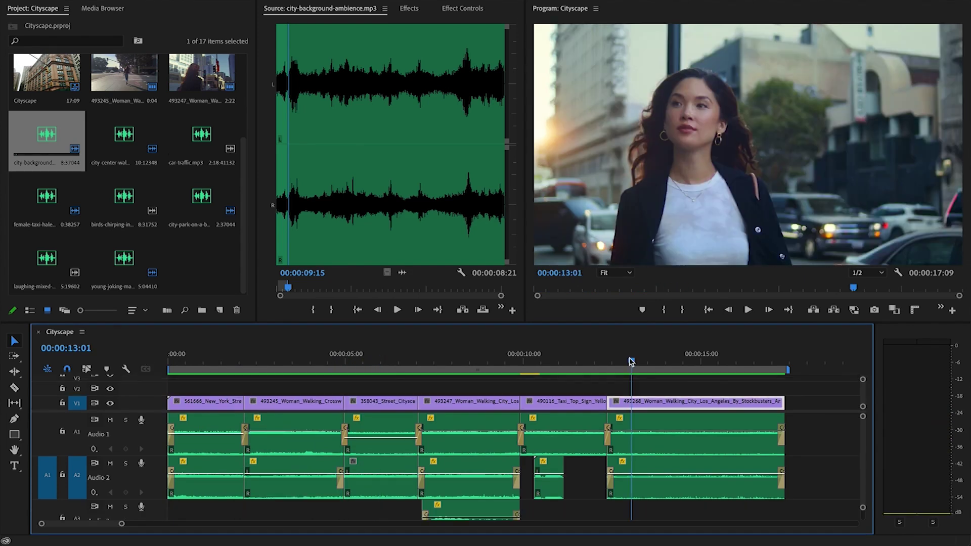
{"action": "key", "text": "space"}
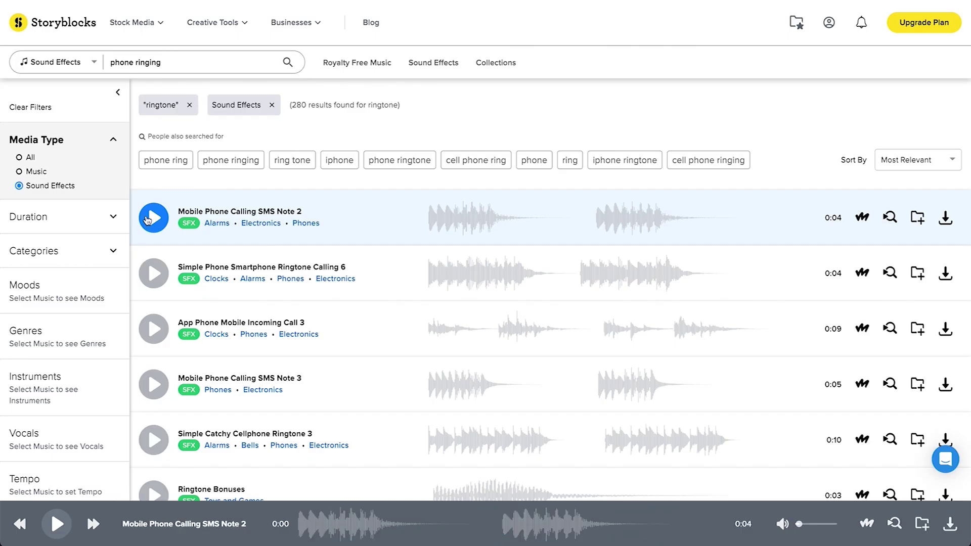
Preview ringtone sounds and download Simple Phone Smartphone Ringtone Calling 6
{"action": "left_click", "coordinate": [154, 219]}
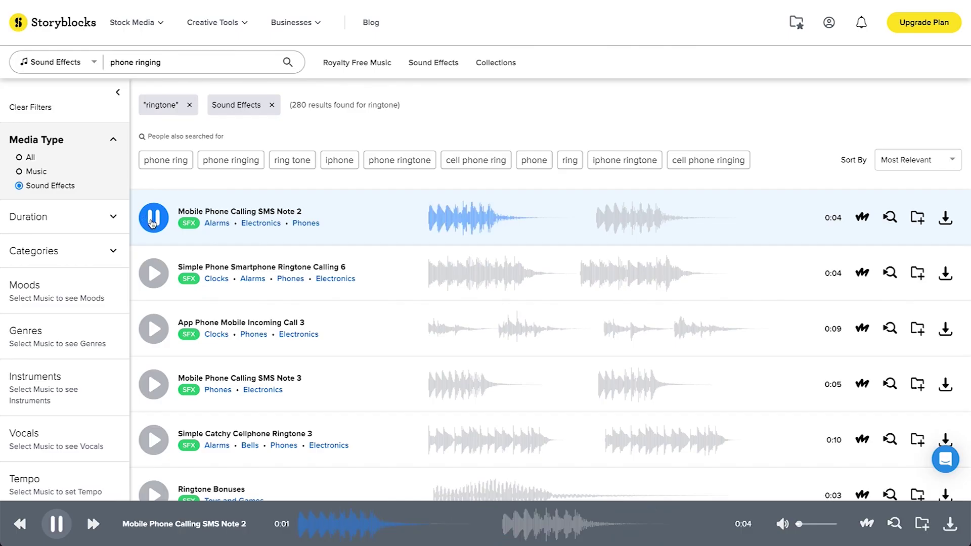
{"action": "left_click", "coordinate": [155, 273]}
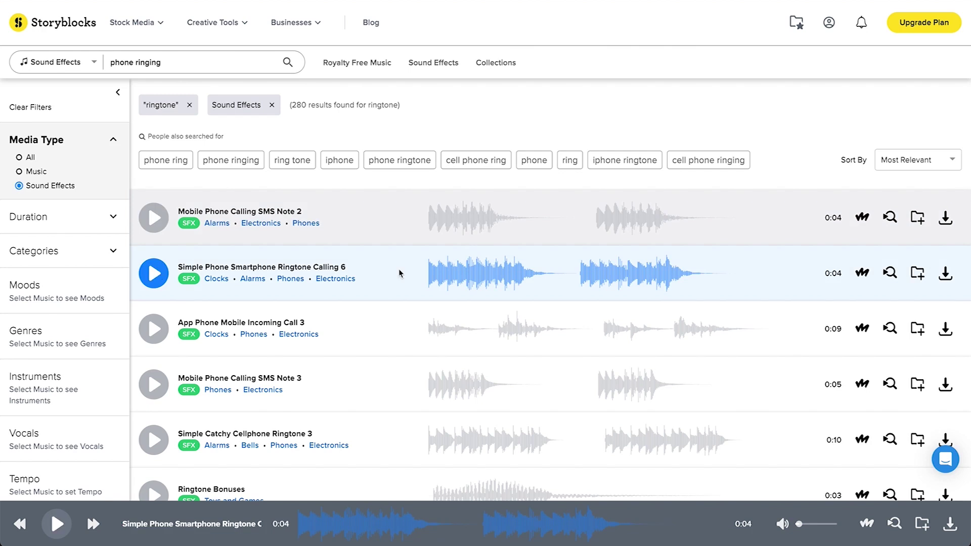
{"action": "left_click", "coordinate": [945, 275]}
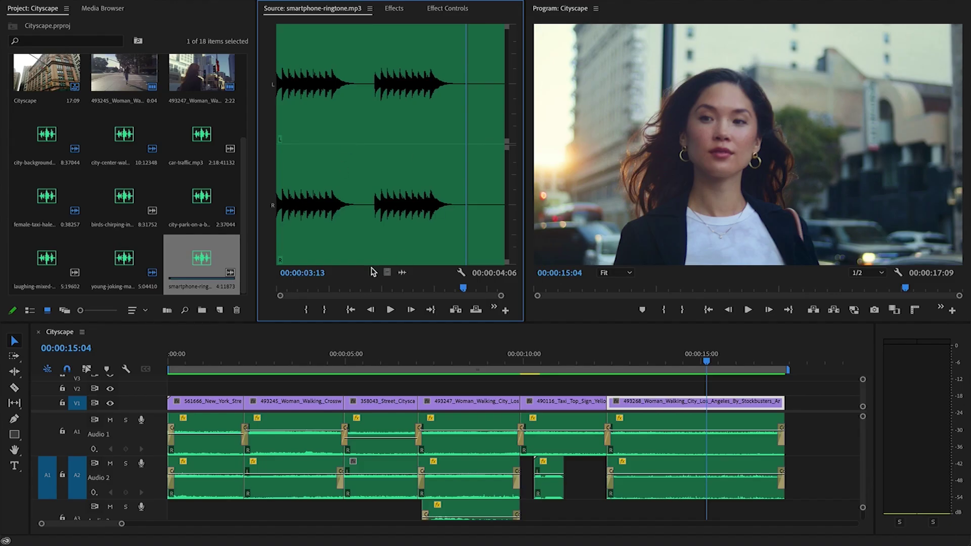
Preview the ringtone and place it on Audio 3 under the last shot, nudged slightly later
{"action": "left_click", "coordinate": [286, 288]}
{"action": "key", "text": "space"}
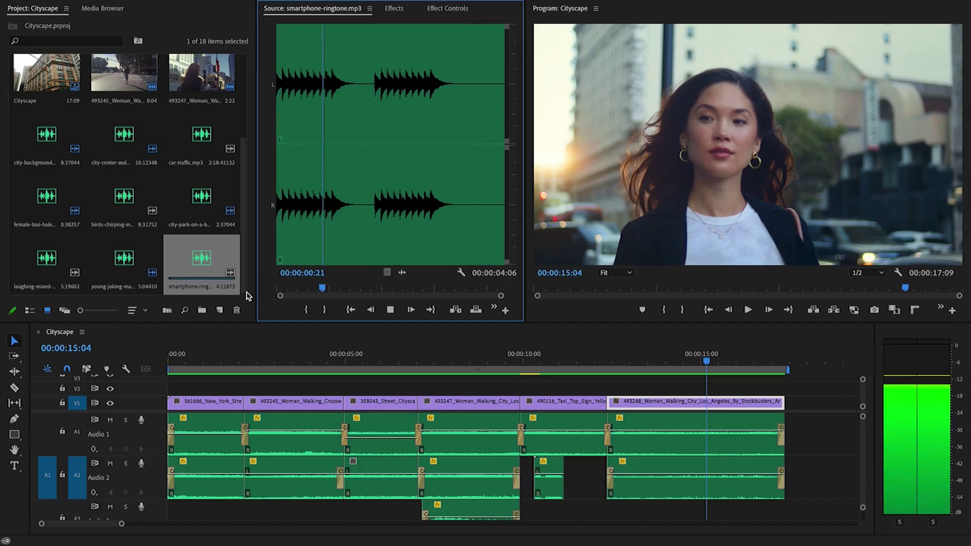
{"action": "key", "text": "space"}
{"action": "left_click_drag", "start_coordinate": [402, 272], "coordinate": [609, 501]}
{"action": "scroll", "coordinate": [683, 488], "scroll_direction": "right", "scroll_amount": 3}
{"action": "scroll", "coordinate": [683, 488], "scroll_direction": "right", "scroll_amount": 2}
{"action": "left_click_drag", "start_coordinate": [528, 512], "coordinate": [537, 509]}
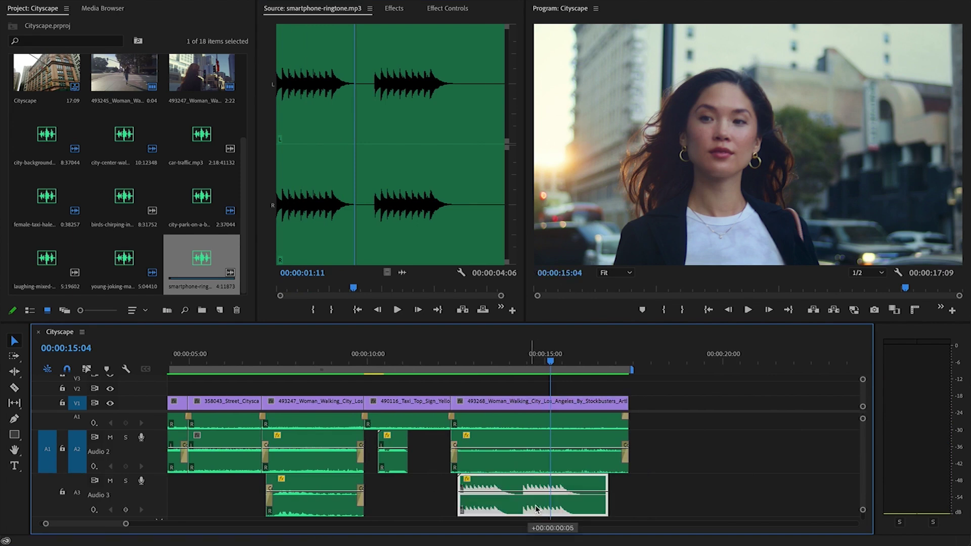
Keyframe the ringtone's volume so it fades down to -12.8 dB near its end
{"action": "left_click_drag", "start_coordinate": [475, 362], "coordinate": [458, 365]}
{"action": "left_click", "coordinate": [125, 510]}
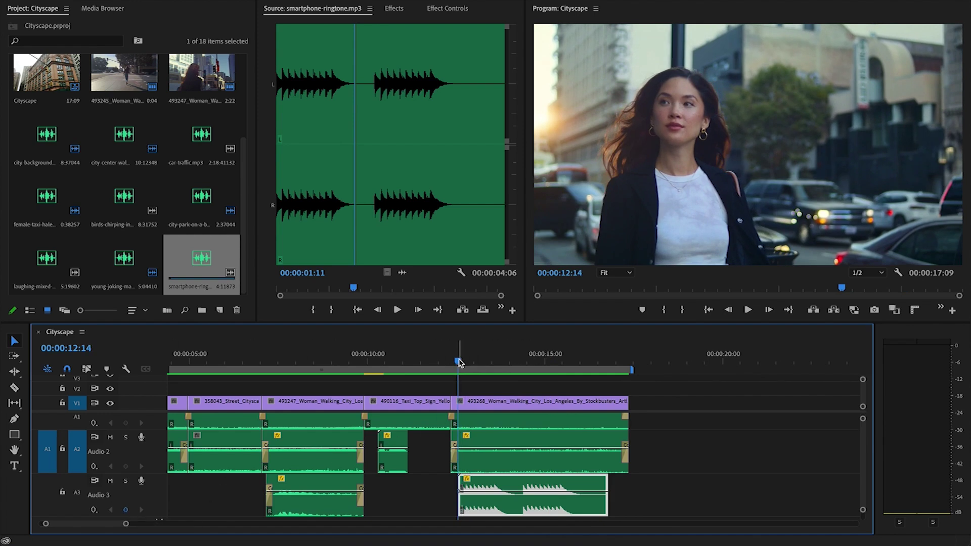
{"action": "left_click_drag", "start_coordinate": [459, 361], "coordinate": [579, 360]}
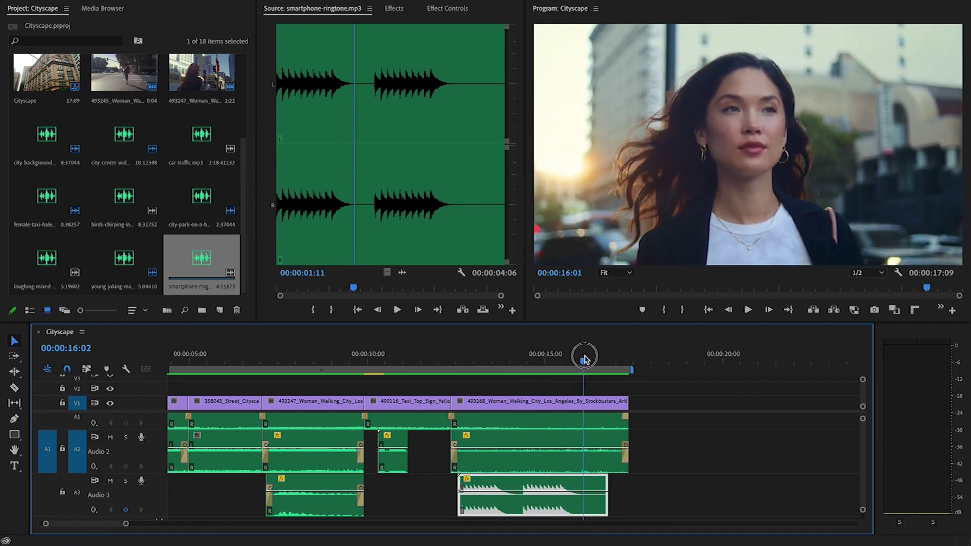
{"action": "left_click", "coordinate": [126, 510]}
{"action": "left_click_drag", "start_coordinate": [583, 490], "coordinate": [582, 501]}
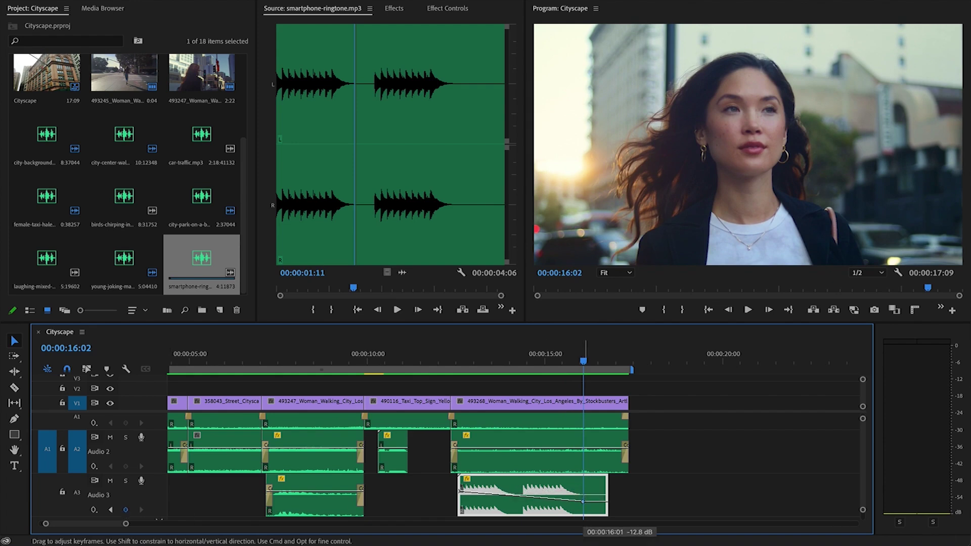
{"action": "left_click", "coordinate": [427, 354]}
{"action": "key", "text": "space"}
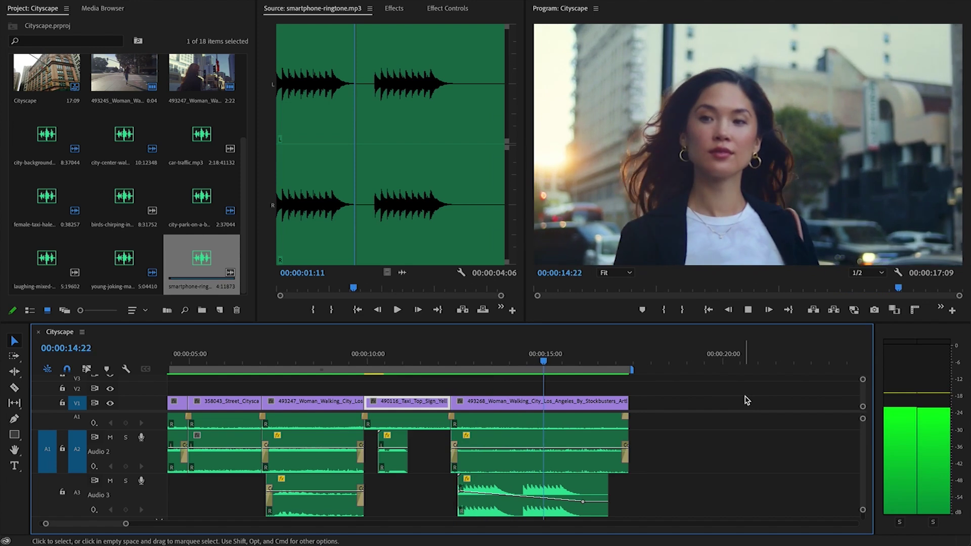
Lower the ringtone clip's gain by 6 dB and play it back
{"action": "left_click", "coordinate": [543, 483]}
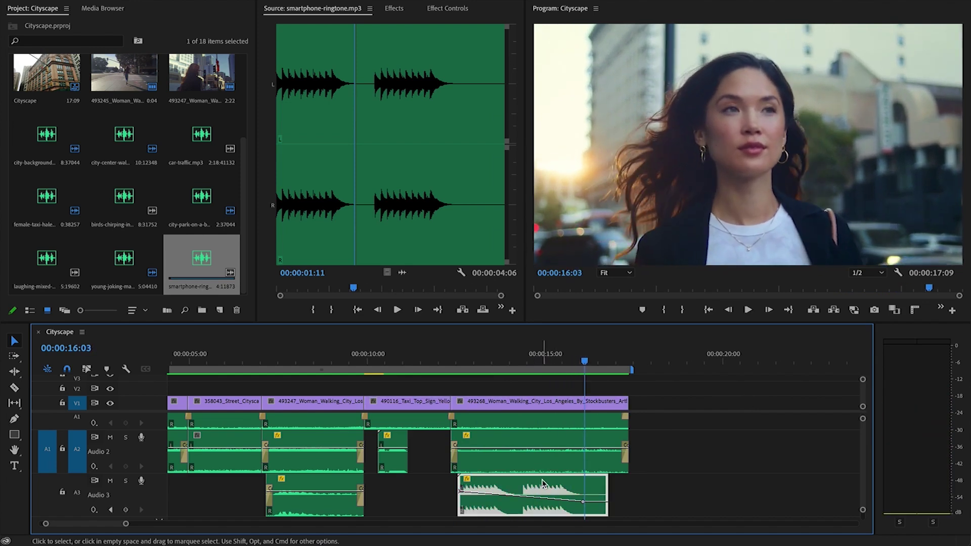
{"action": "key", "text": "g"}
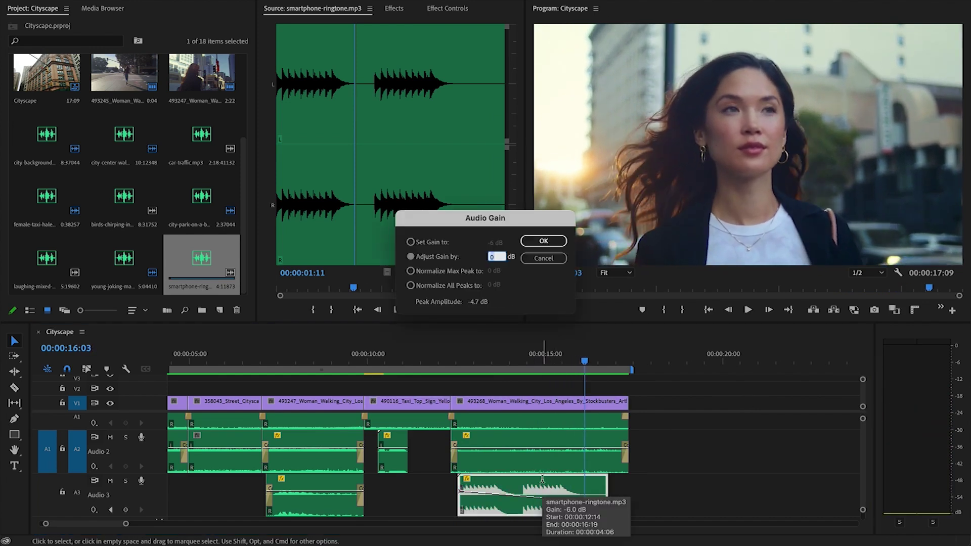
{"action": "type", "text": "-"}
{"action": "type", "text": "6"}
{"action": "key", "text": "Return"}
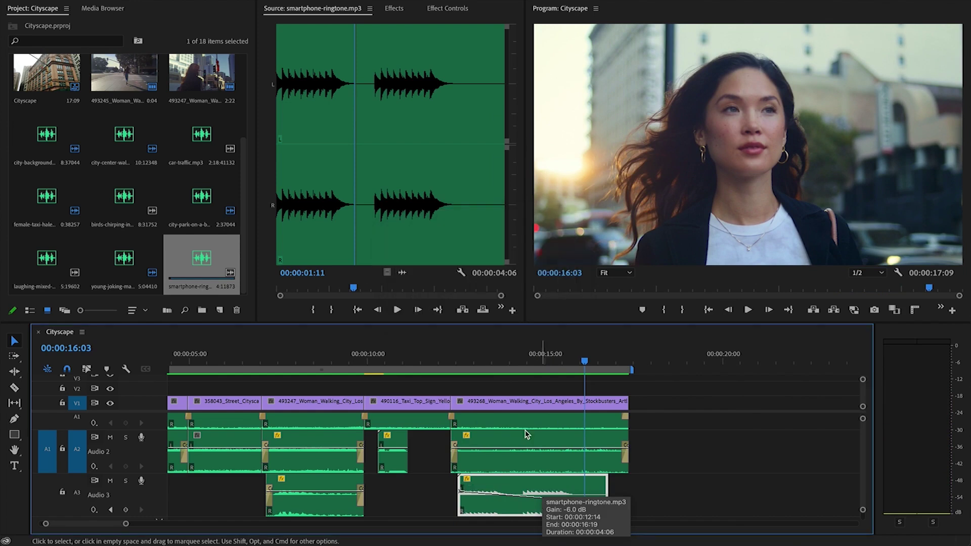
{"action": "left_click", "coordinate": [443, 362]}
{"action": "key", "text": "space"}
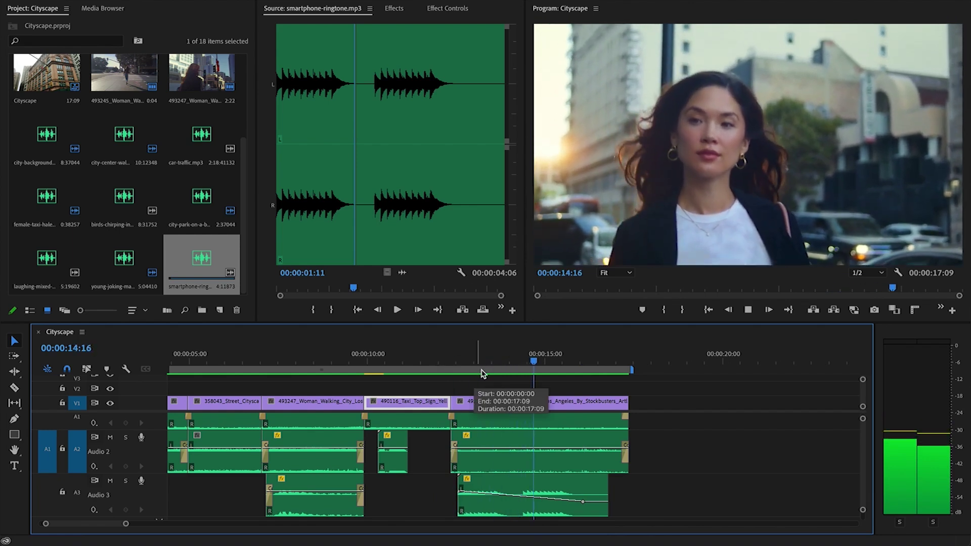
{"action": "key", "text": "space"}
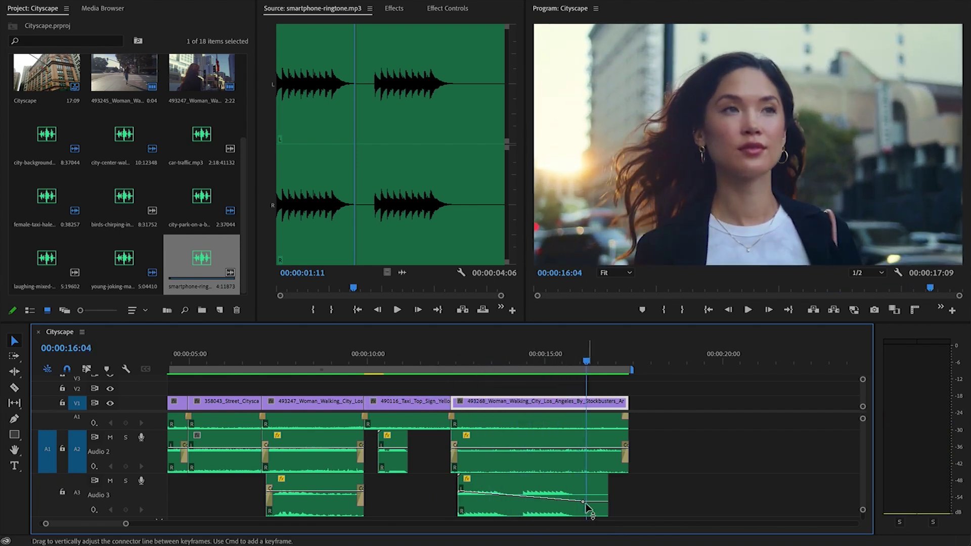
Drag the ringtone's end keyframe down to about -17.3 dB and replay from the taxi shot
{"action": "left_click_drag", "start_coordinate": [585, 503], "coordinate": [583, 505]}
{"action": "key", "text": "g"}
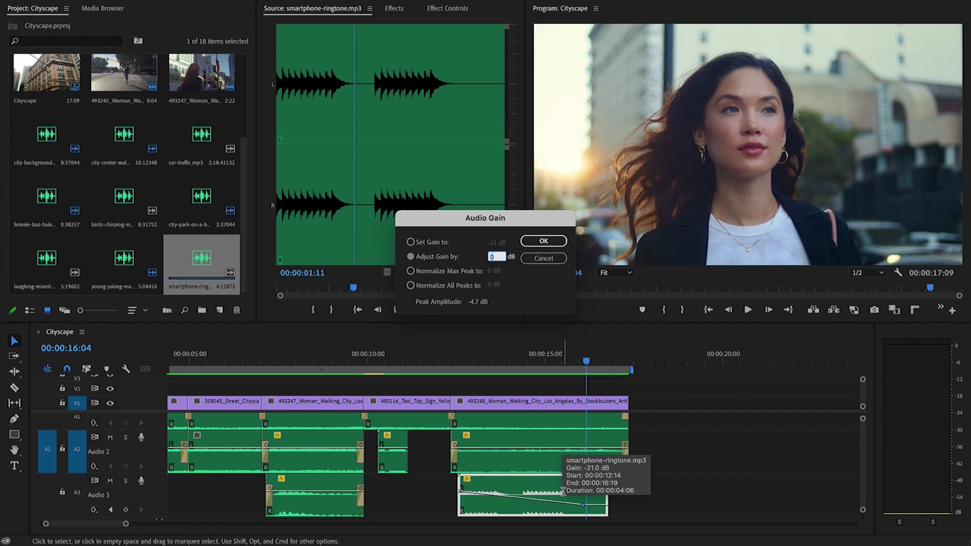
{"action": "key", "text": "Escape"}
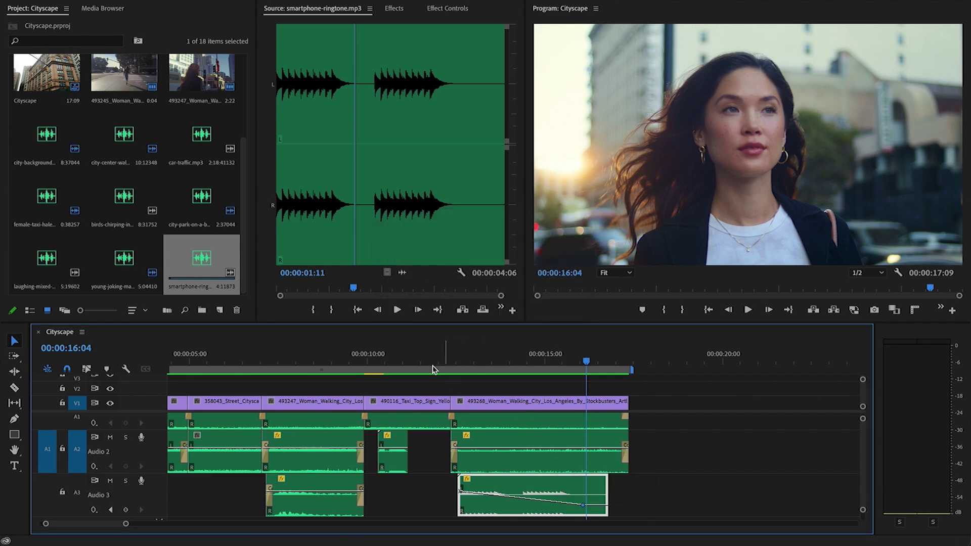
{"action": "left_click", "coordinate": [399, 357]}
{"action": "left_click", "coordinate": [407, 401]}
{"action": "key", "text": "space"}
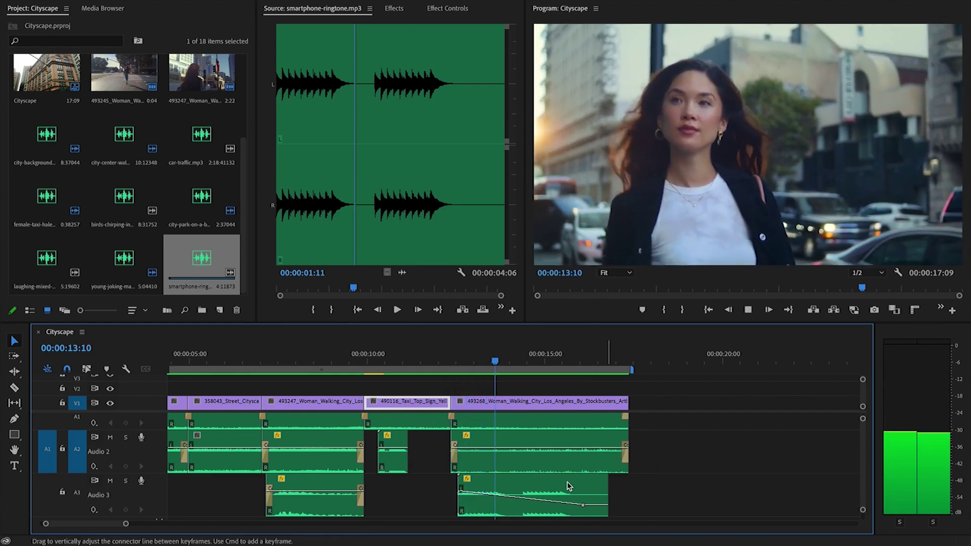
Slide the ringtone clip a few frames later and review its timing
{"action": "left_click_drag", "start_coordinate": [567, 487], "coordinate": [585, 489]}
{"action": "left_click", "coordinate": [429, 362]}
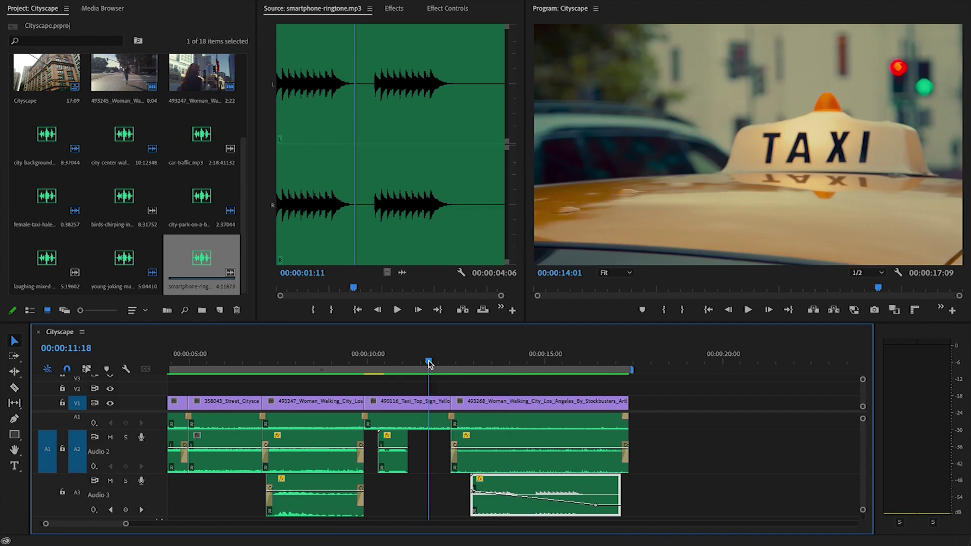
{"action": "key", "text": "space"}
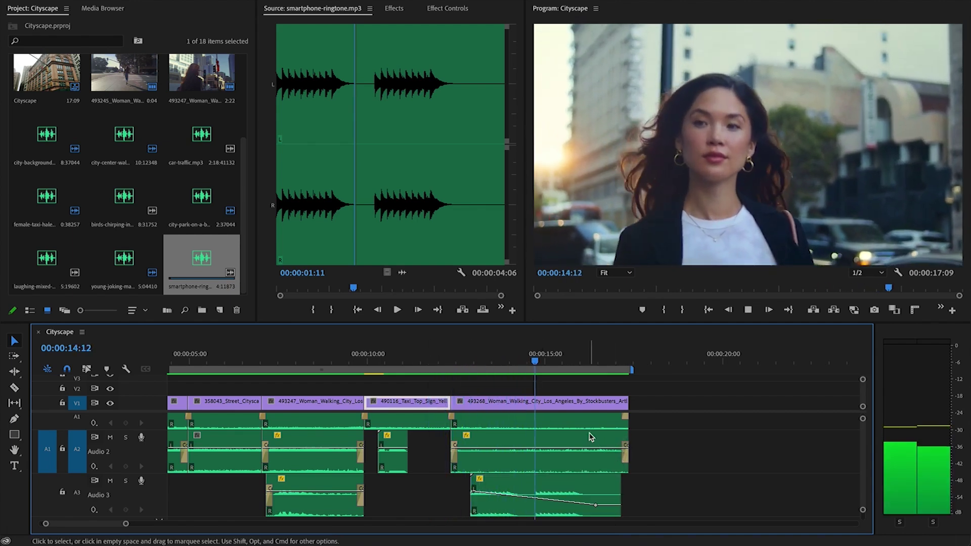
{"action": "scroll", "coordinate": [425, 391], "scroll_direction": "up", "scroll_amount": 3}
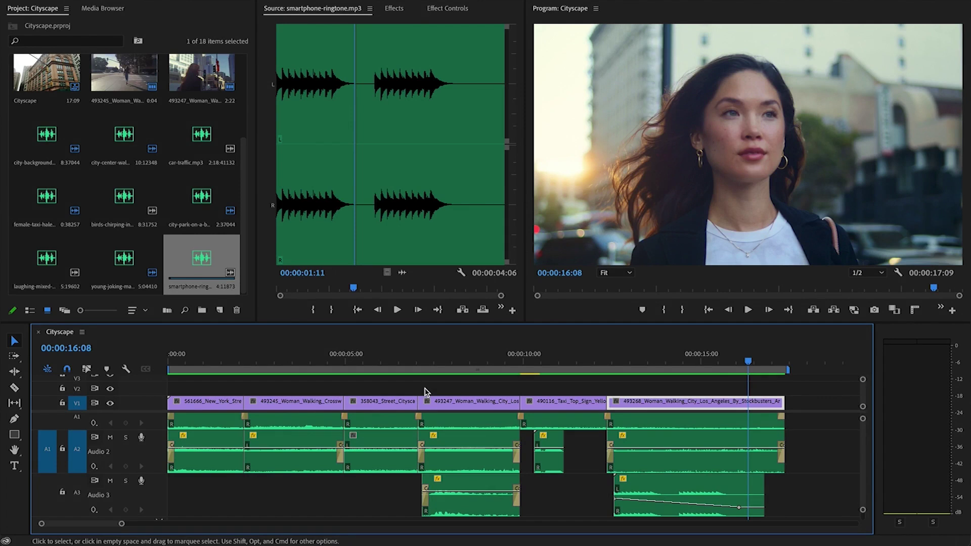
{"action": "key", "text": "super+s"}
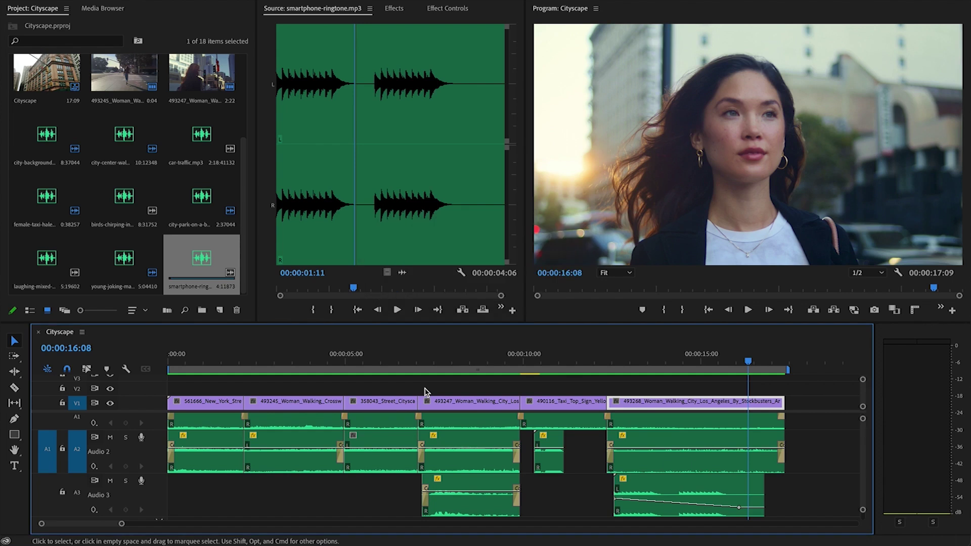